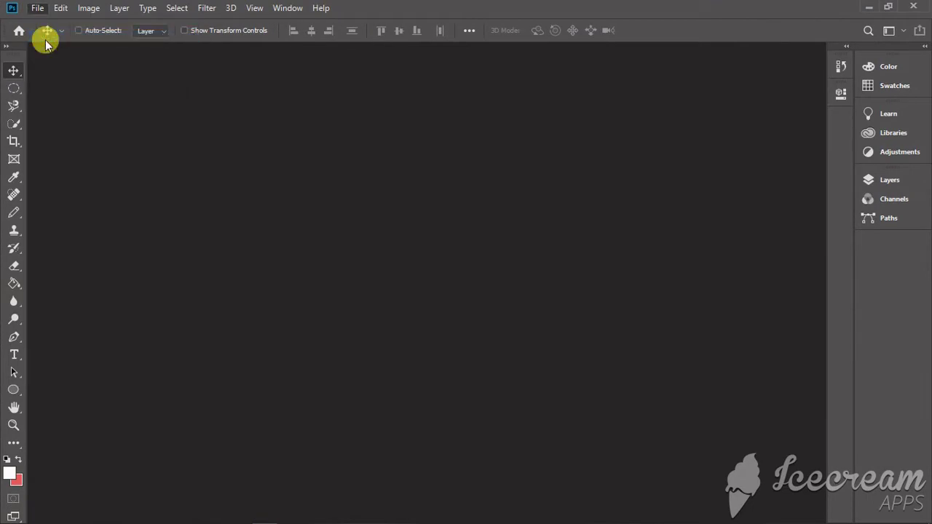
- Open the face2 image from the imges folder
scroll(383, 146, "down", 3)
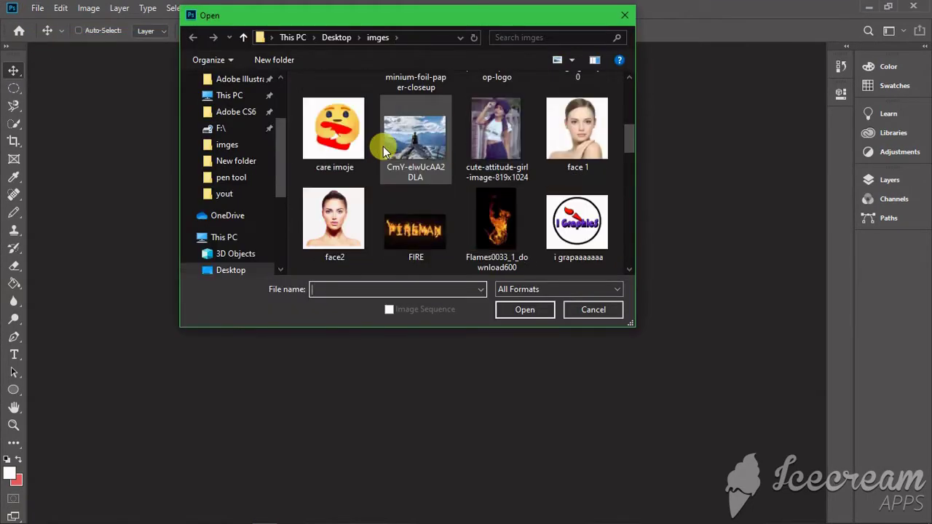
left_click(364, 200)
left_click(525, 309)
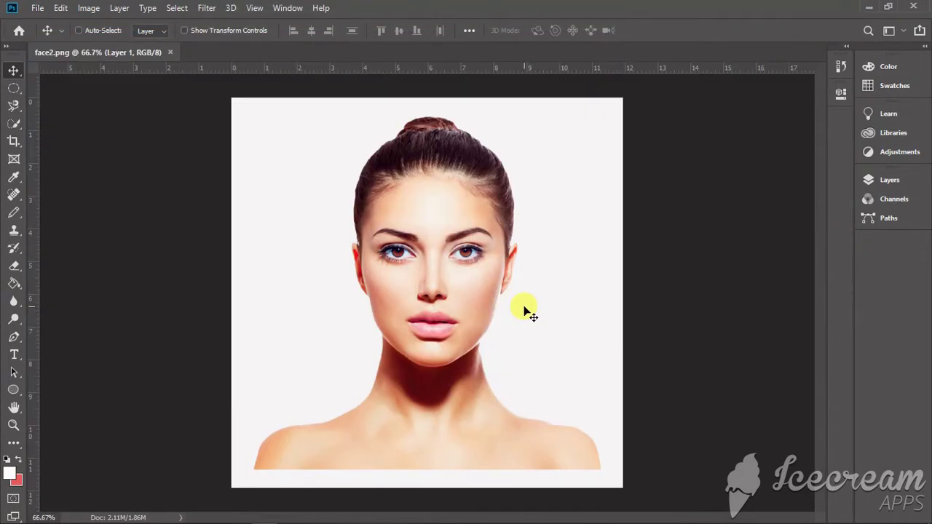
- Start a new document and set its size to 1280 by 720 pixels
left_click(36, 9)
left_click(46, 25)
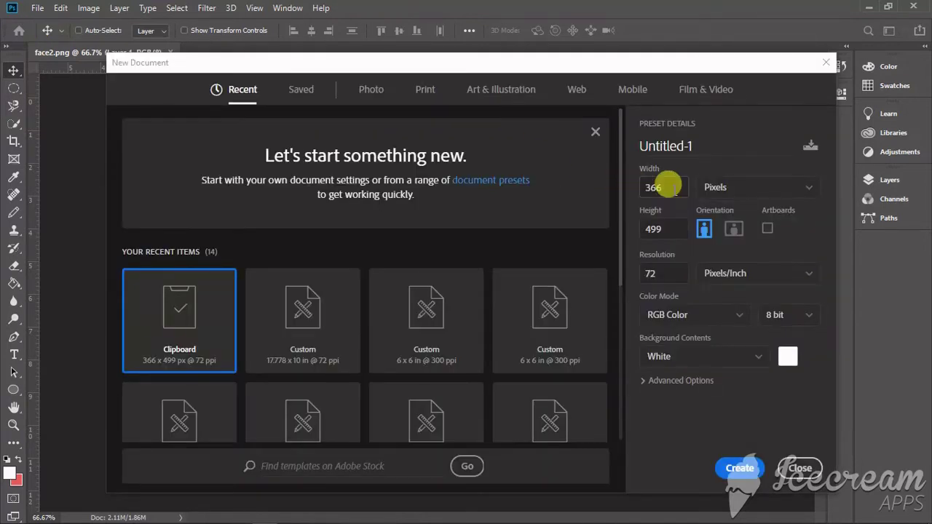
left_click_drag(675, 189, 623, 185)
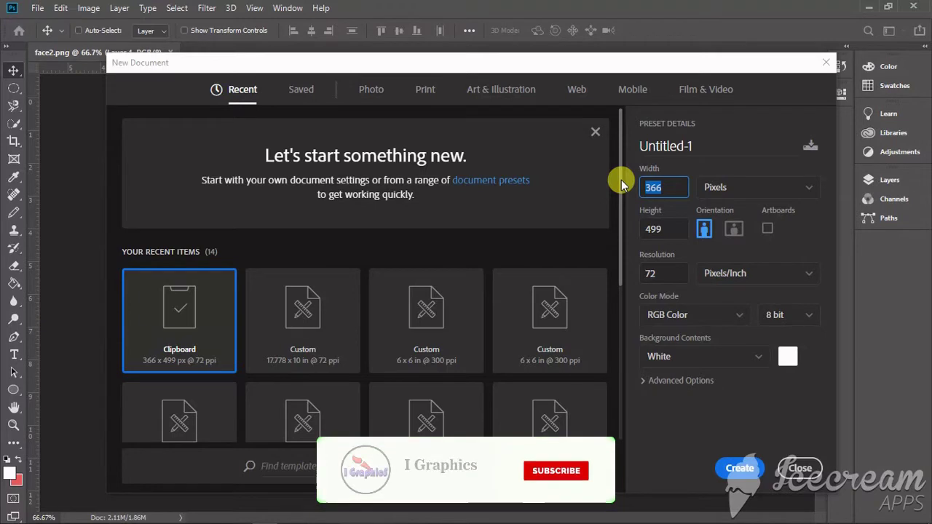
type("1280")
left_click_drag(653, 229, 627, 228)
type("720")
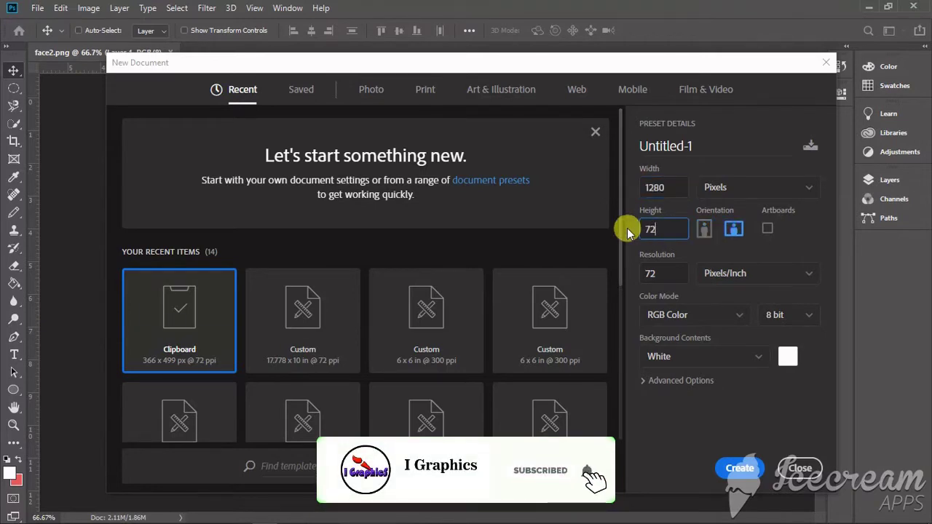
left_click(757, 191)
left_click(761, 211)
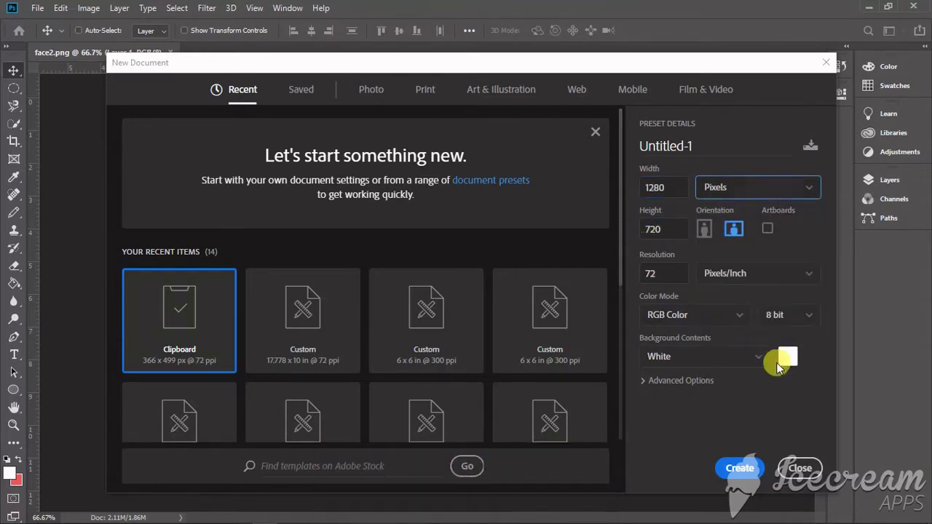
- Give the new document a custom light greyish-pink background colour and create it
left_click(787, 357)
left_click(444, 167)
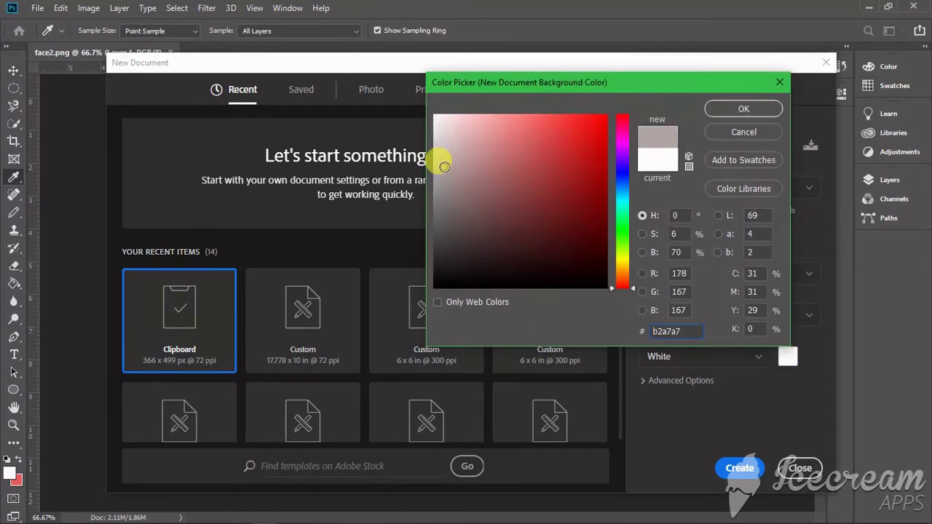
left_click_drag(443, 160, 443, 156)
left_click(750, 108)
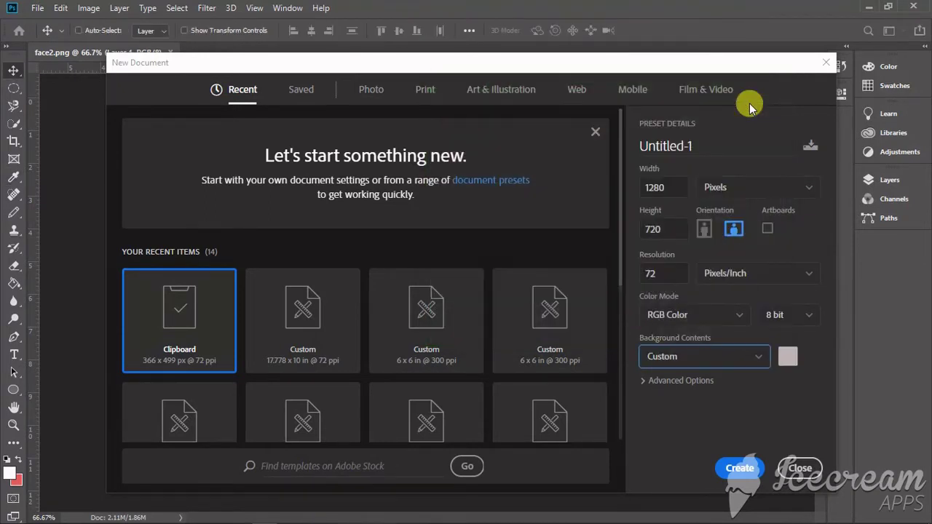
left_click(741, 472)
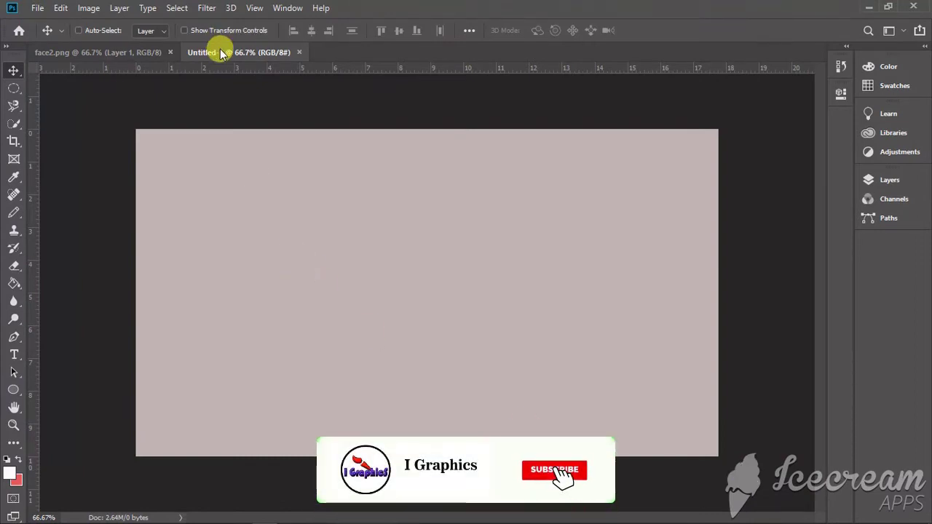
- In face2.png, select the head without the neck using Quick Selection, and subtract the excess beside the ear on the image's right
left_click(124, 50)
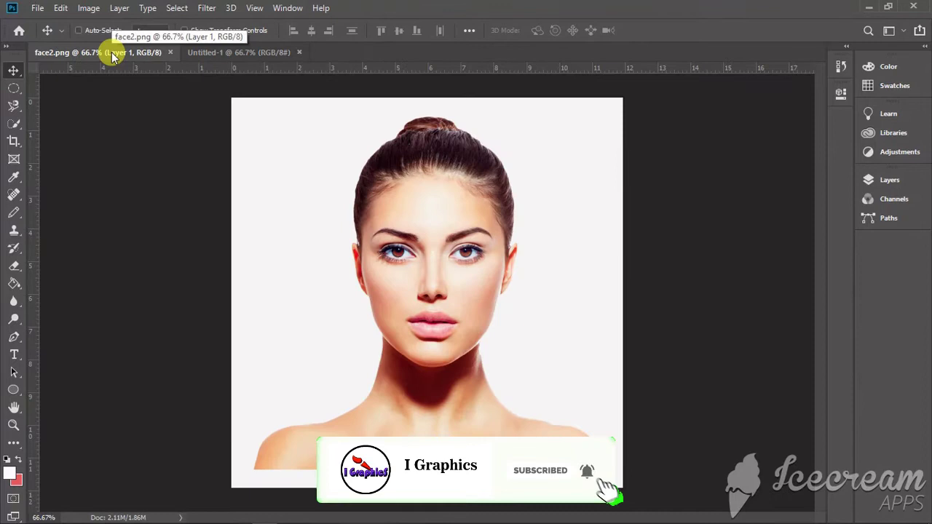
left_click(13, 118)
mouse_move(411, 120)
left_mouse_down()
mouse_move(443, 221)
mouse_move(441, 281)
mouse_move(513, 266)
mouse_move(517, 257)
mouse_move(507, 288)
mouse_move(363, 249)
mouse_move(387, 282)
mouse_move(432, 262)
left_mouse_up()
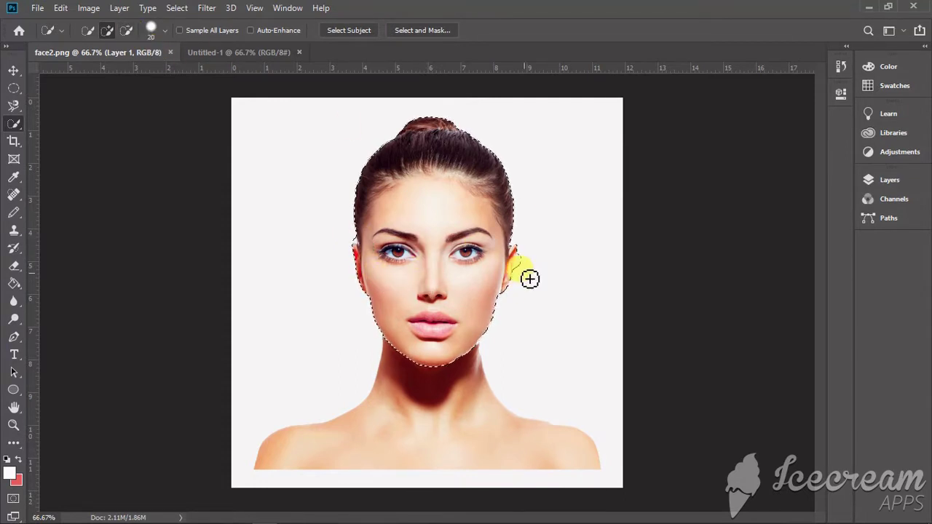
left_click(126, 29)
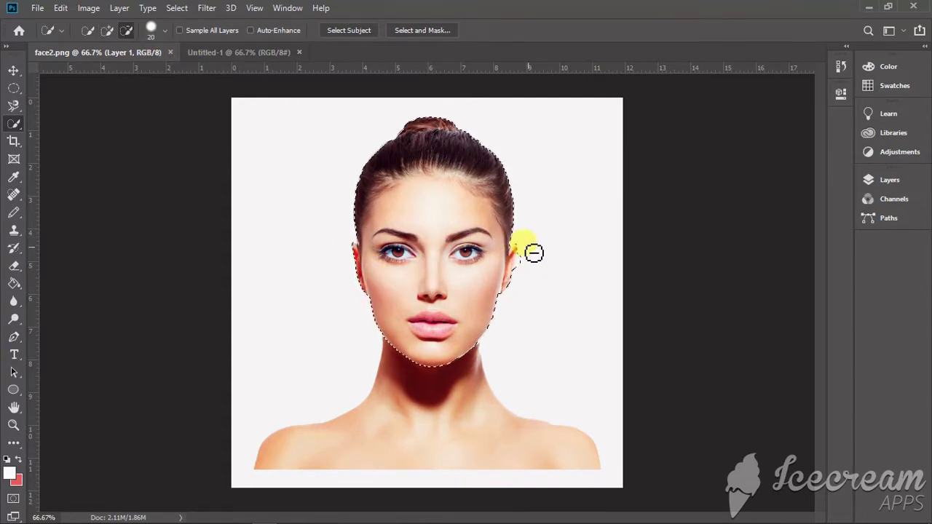
left_click_drag(532, 252, 526, 275)
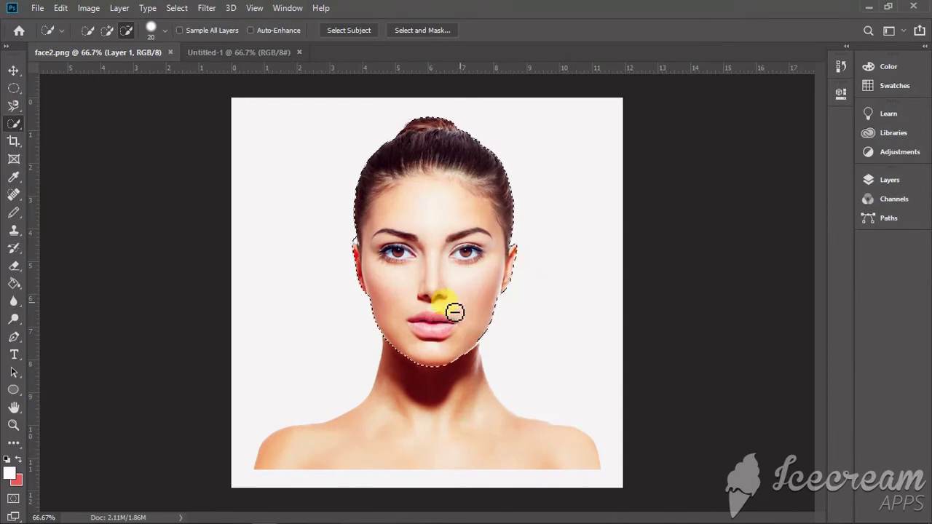
- Refine the head selection in Select and Mask, brushing the hair and jaw edges with the Refine Edge brush, and accept it
key("ctrl+d")
key("ctrl+minus")
key("ctrl+plus")
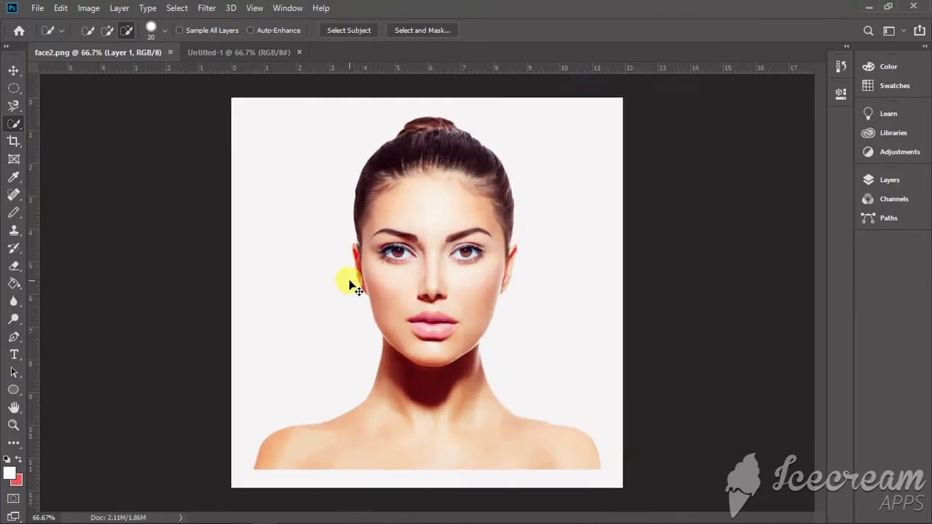
key("ctrl+plus")
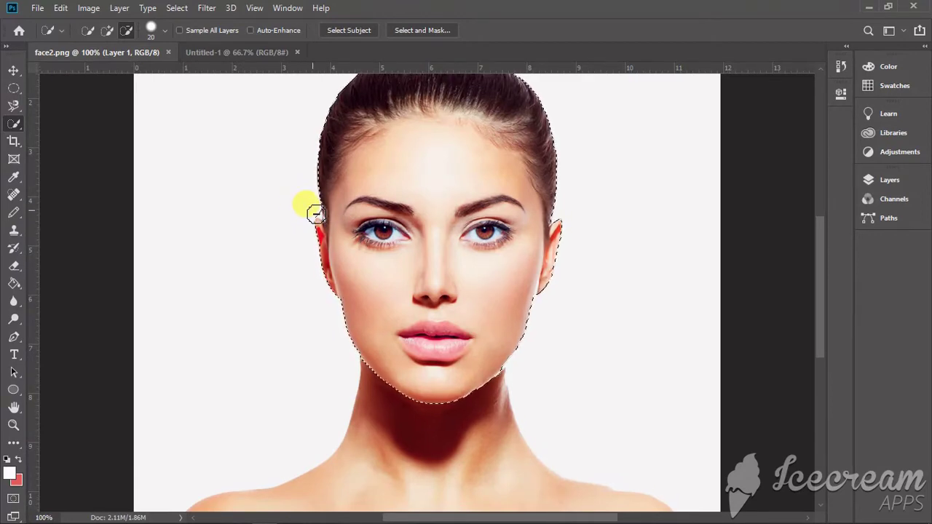
left_click(409, 30)
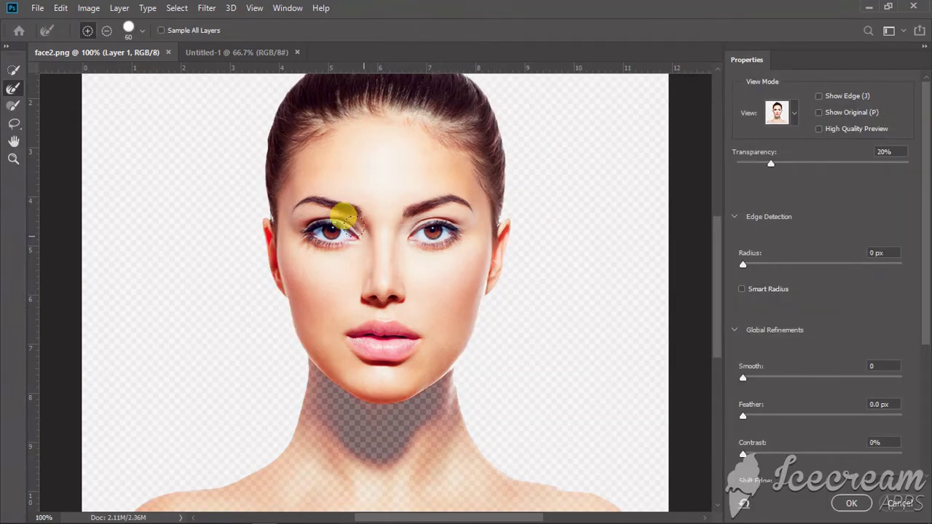
scroll(349, 223, "up", 3)
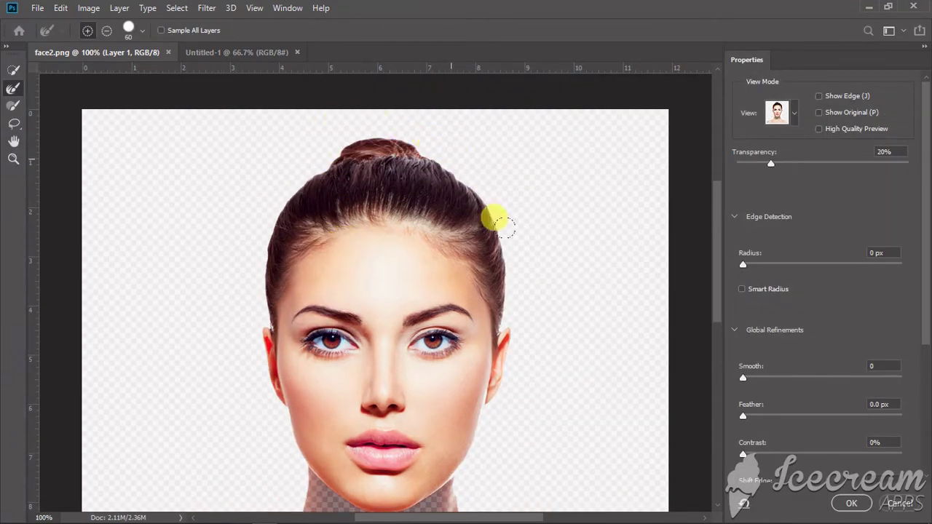
left_click_drag(506, 226, 499, 320)
mouse_move(474, 416)
left_mouse_down()
mouse_move(437, 503)
mouse_move(440, 469)
left_mouse_up()
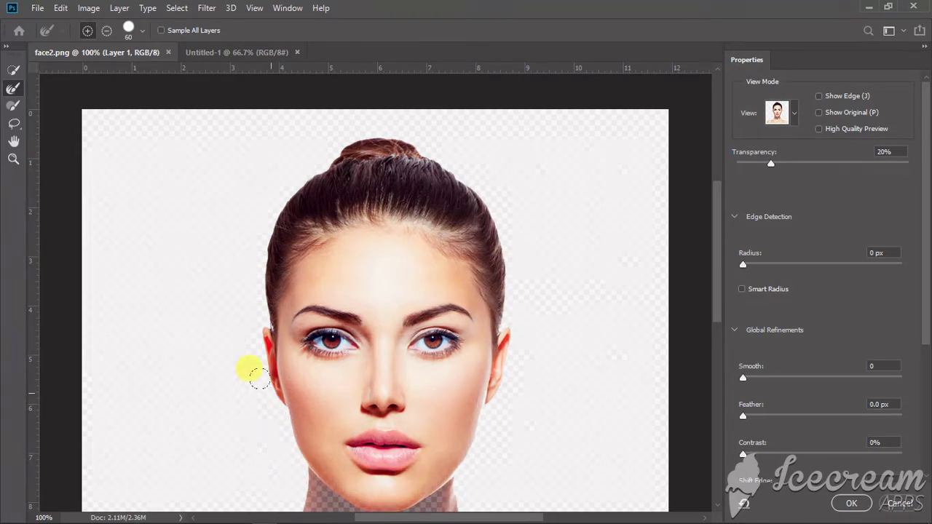
left_click(609, 226)
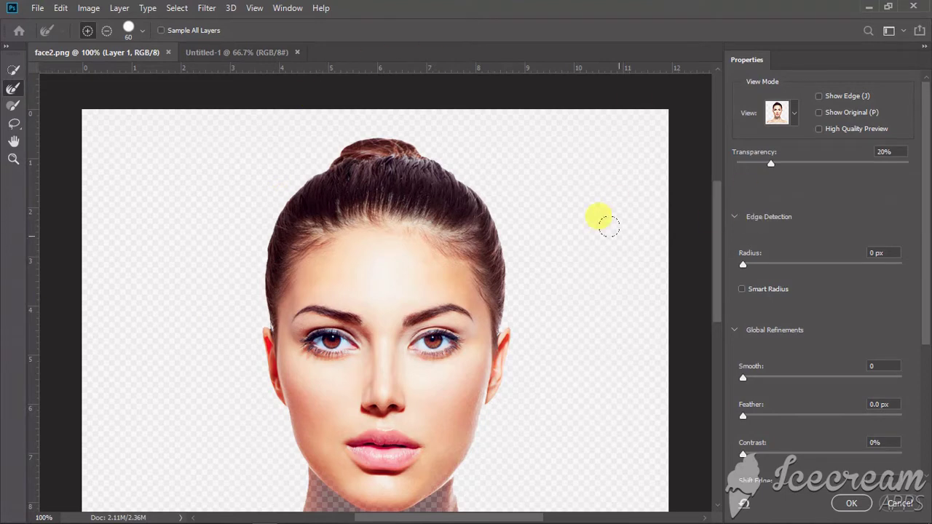
left_click(851, 503)
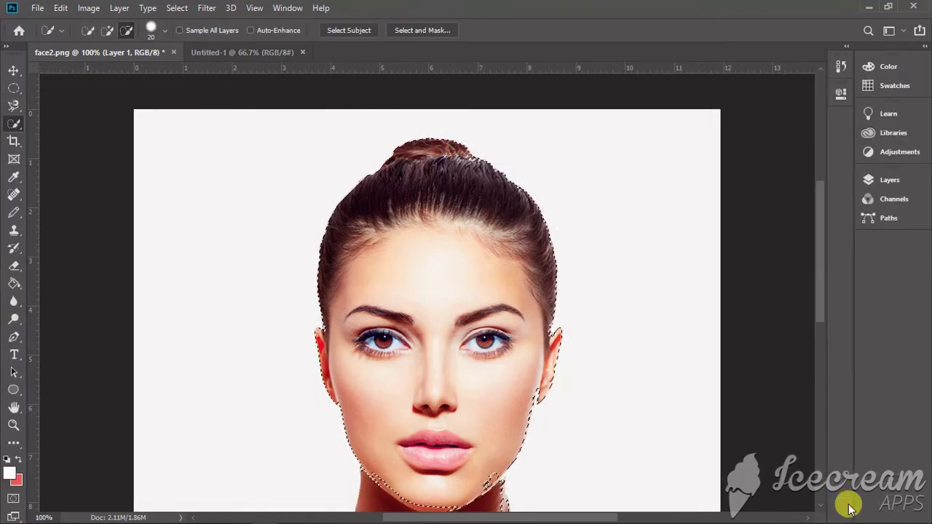
- Turn on transform controls and move the selected head cutout into the Untitled-1 document
left_click(14, 70)
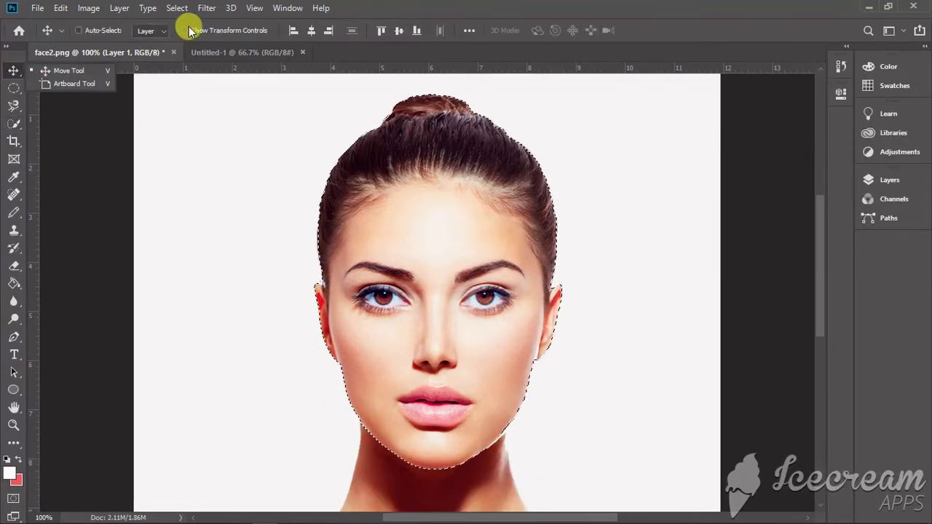
left_click(183, 30)
left_click_drag(427, 256, 408, 254)
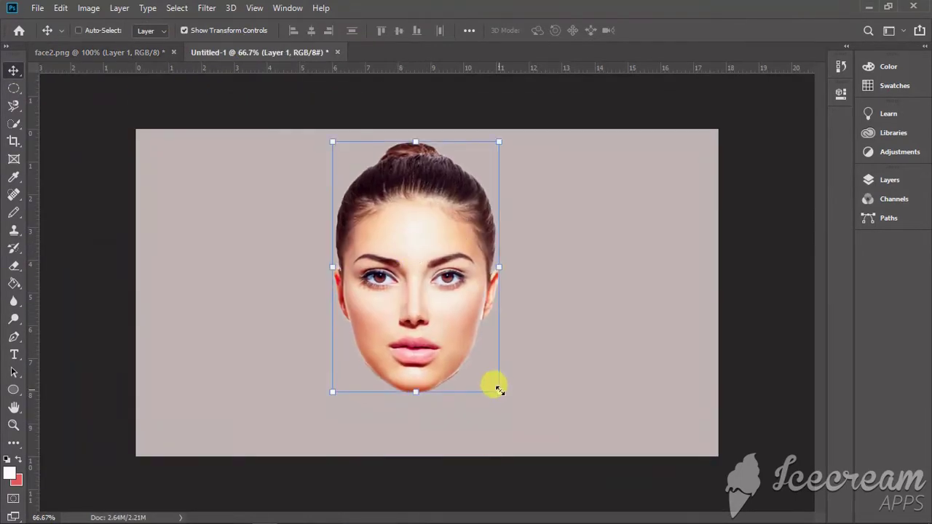
- Enlarge the head to about 123%, centre it on the canvas, widen it to about 129%, apply the transform and hide the transform controls
left_click_drag(498, 391, 541, 434)
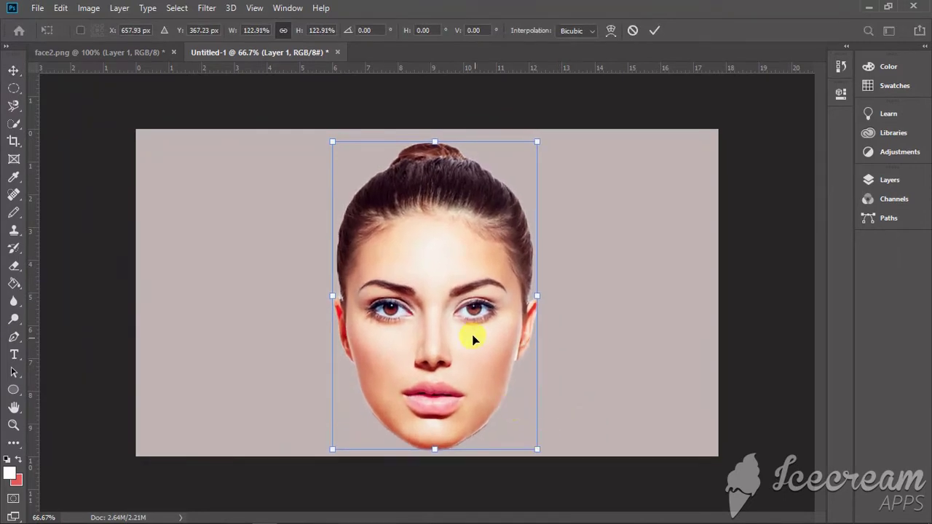
left_click_drag(436, 264, 424, 262)
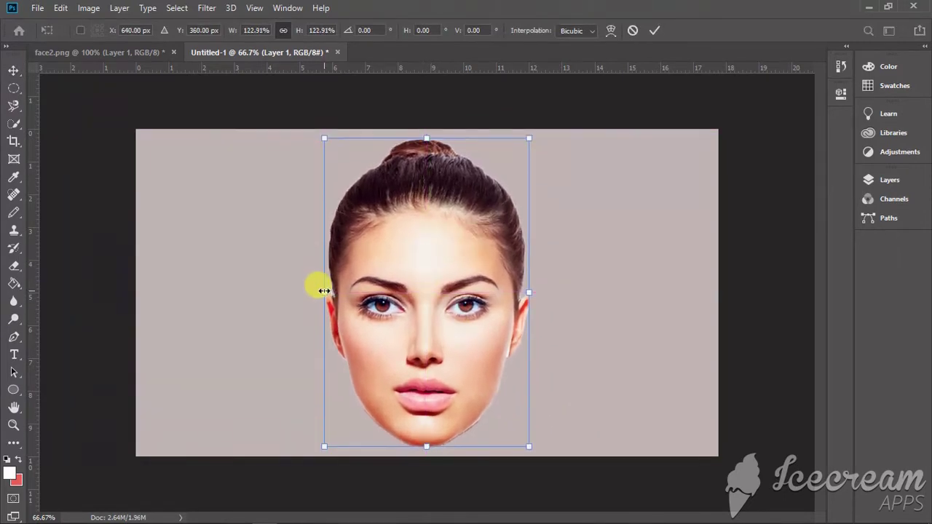
left_click_drag(324, 292, 315, 291)
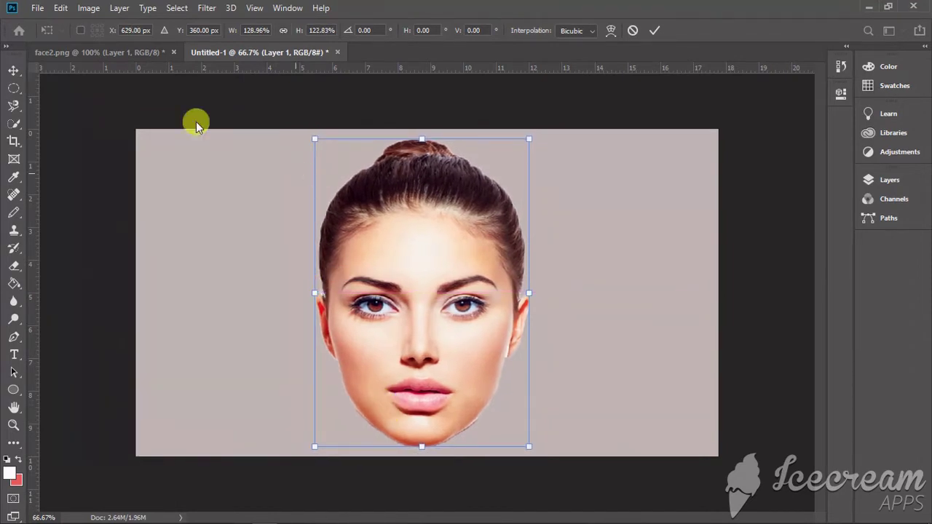
left_click(13, 70)
left_click(184, 30)
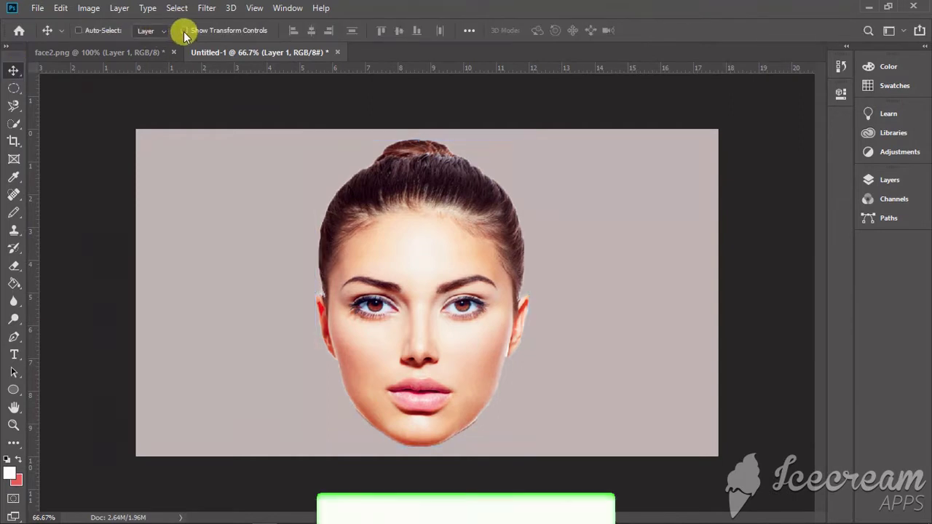
- Place a horizontal guide across the hair above the forehead and a vertical guide through the centre of the face
left_click_drag(230, 71, 245, 188)
left_click_drag(33, 154, 416, 210)
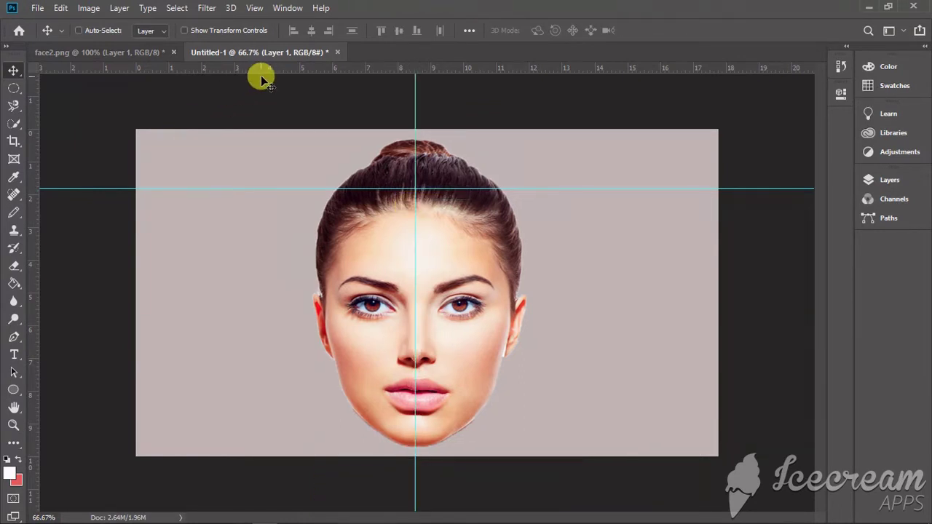
mouse_move(271, 78)
left_mouse_down()
mouse_move(302, 201)
mouse_move(274, 83)
left_mouse_up()
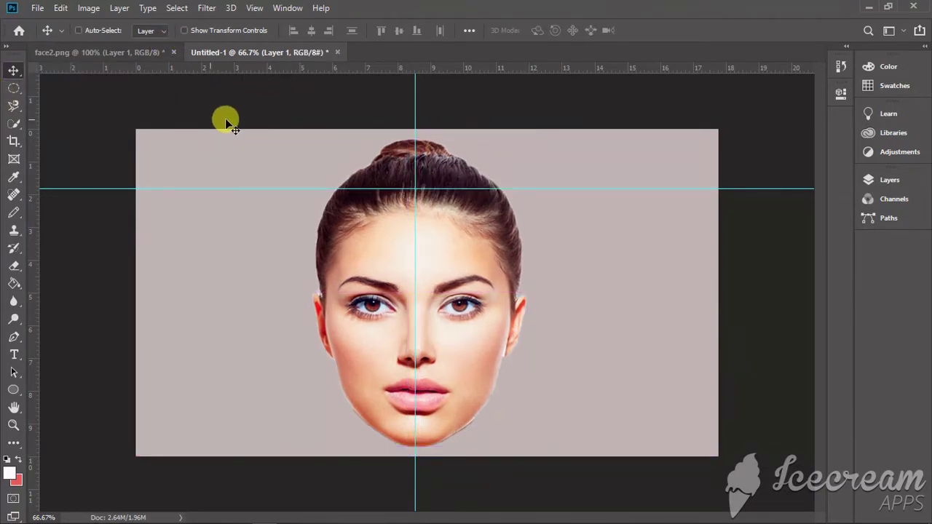
- Expand the collapsed panels and unlock the Background layer
left_click(922, 51)
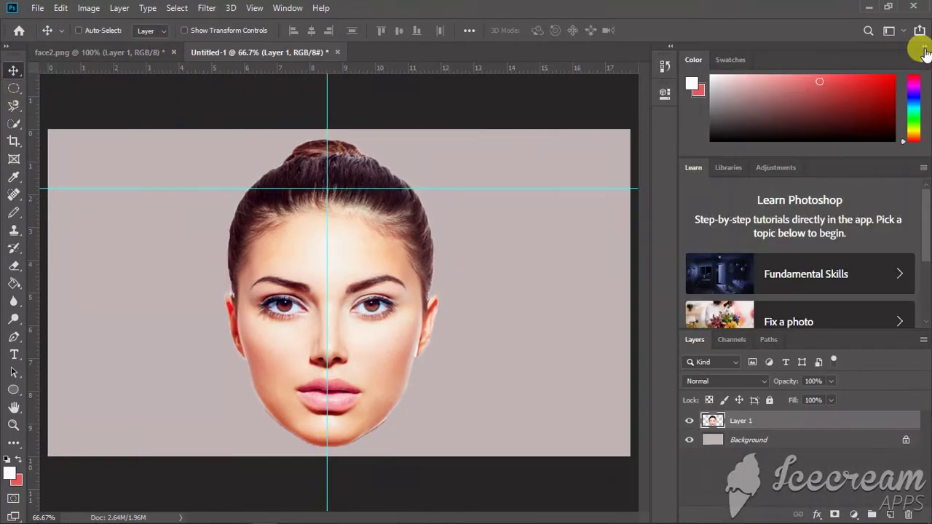
left_click(906, 440)
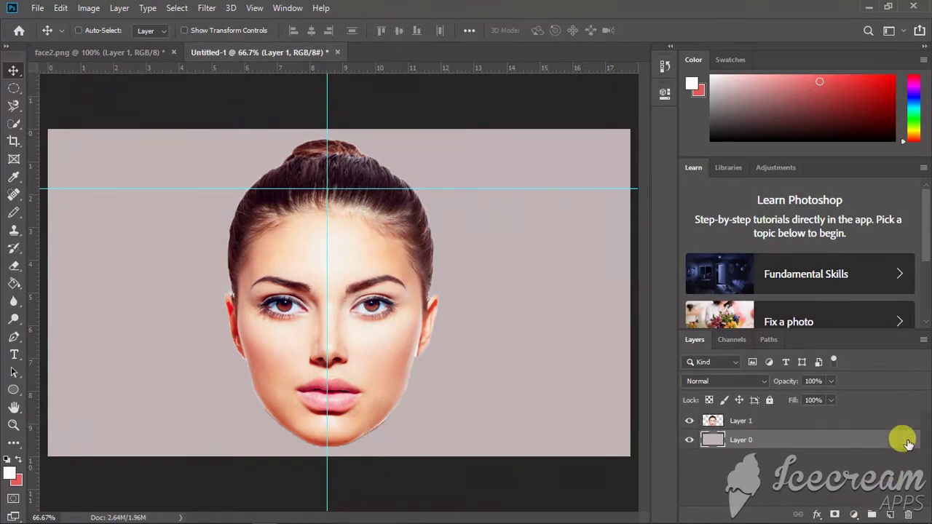
- Add horizontal guides across the forehead, nose and lower lip, spacing them evenly down the face
left_click_drag(350, 71, 368, 255)
left_click_drag(385, 84, 400, 332)
key("ctrl+z")
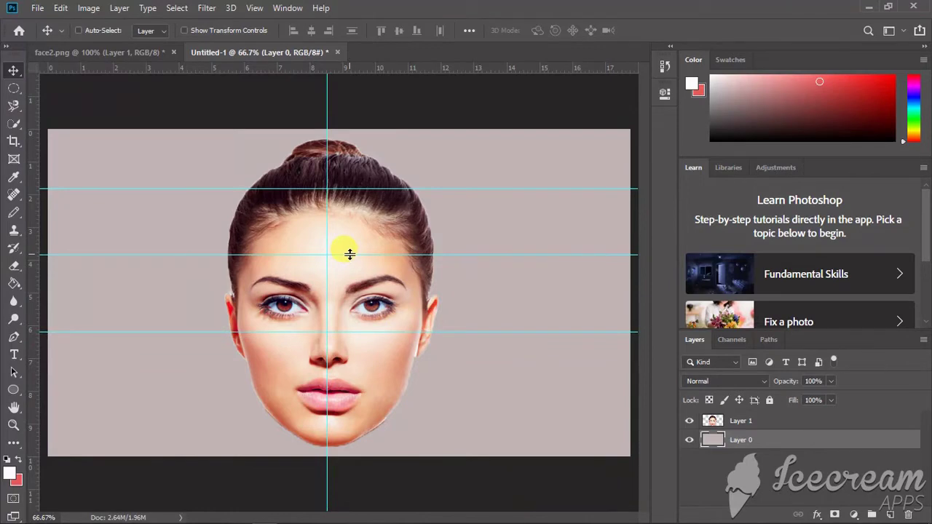
left_click_drag(350, 256, 349, 258)
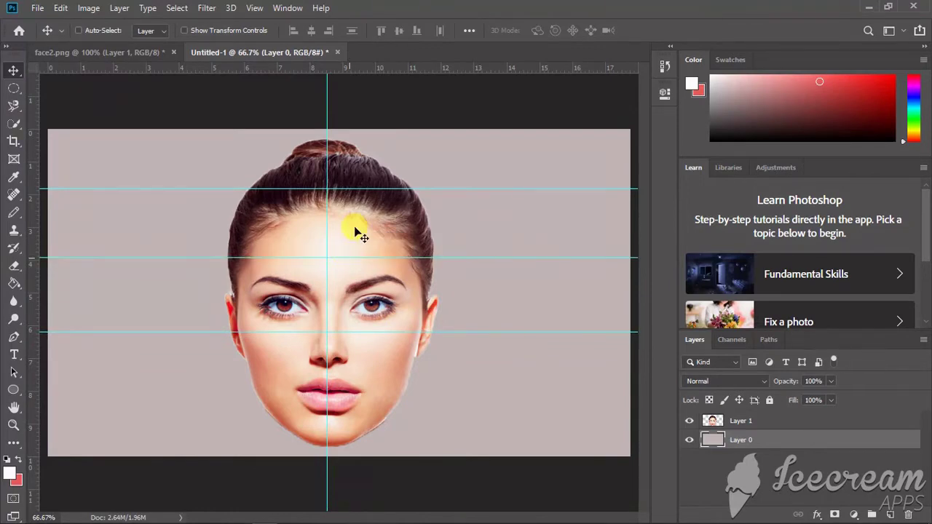
left_click_drag(413, 73, 424, 409)
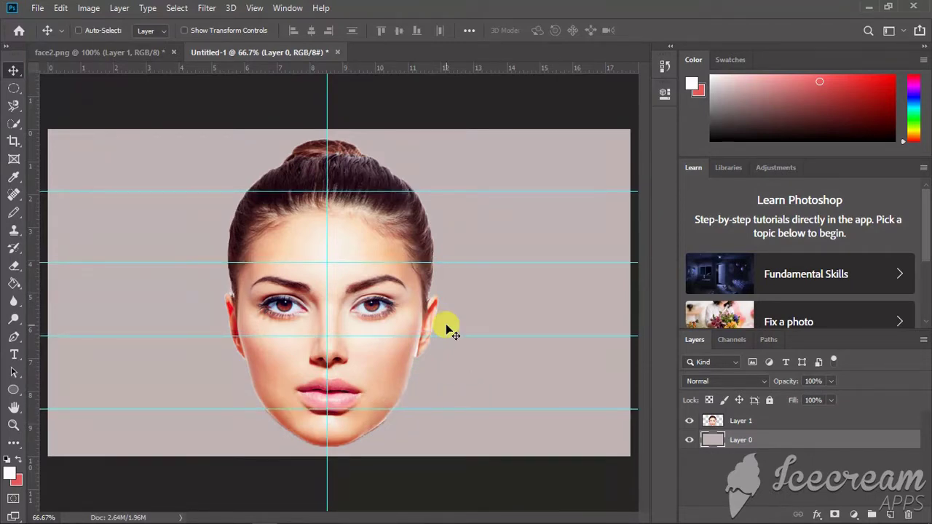
- Draw a flat white ellipse about 369 by 78 px at the top of the head, centred near the vertical guide
left_click(13, 390)
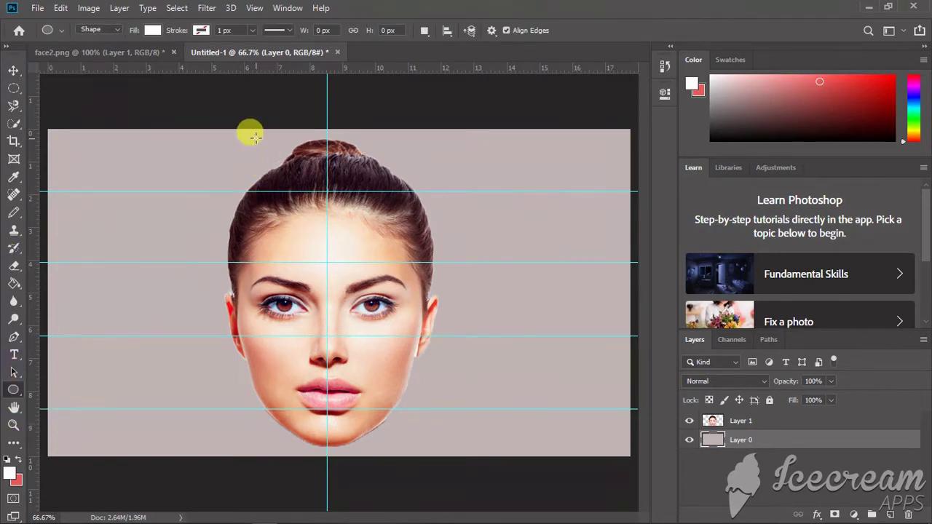
left_click_drag(245, 132, 414, 167)
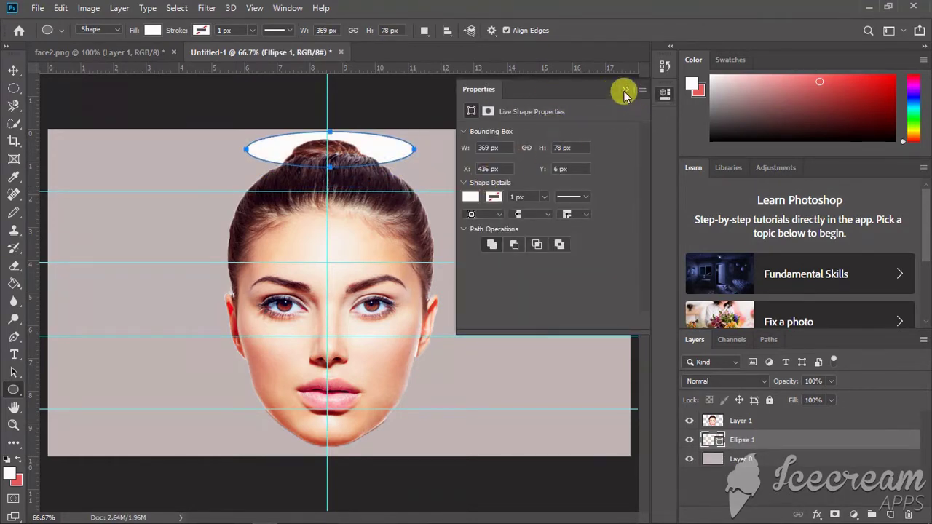
- Draw a flat dark red ellipse about 368 by 85 px across the hair bun, on a layer above the head
left_click(624, 95)
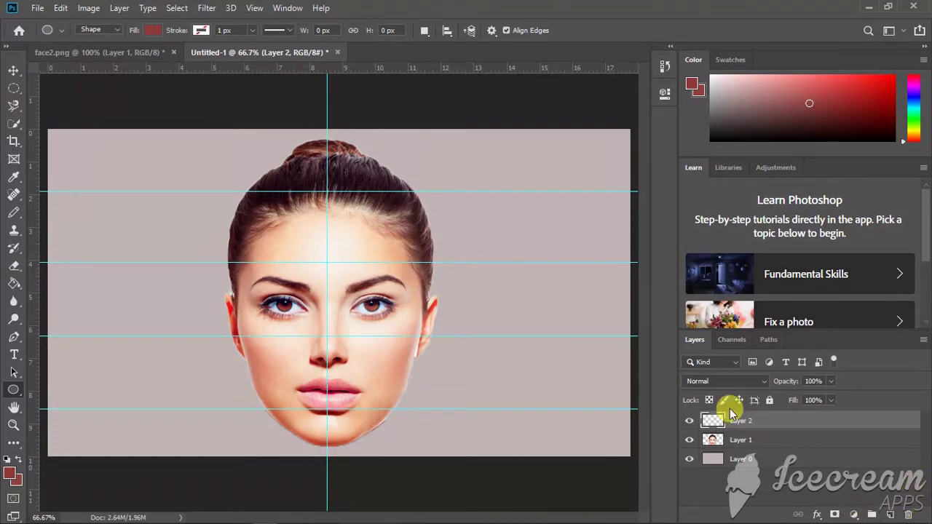
left_click_drag(241, 136, 409, 172)
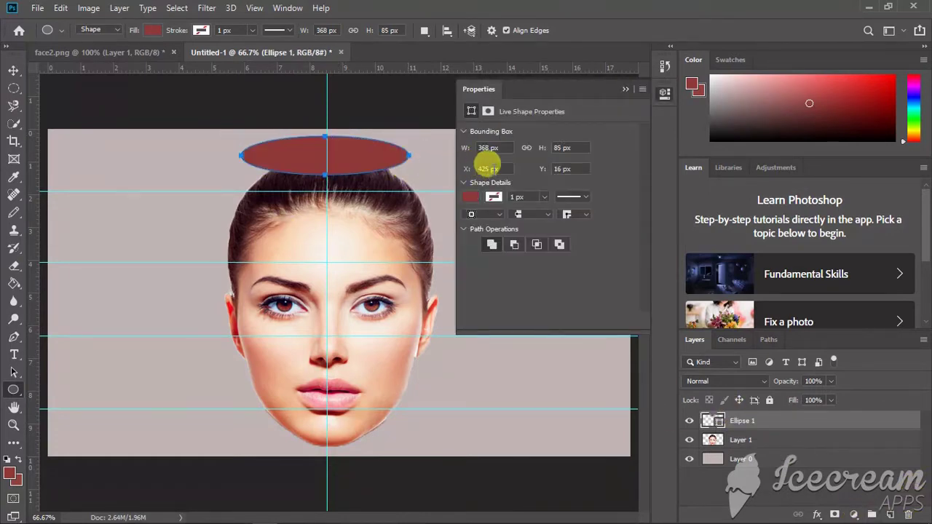
- Add a layer mask to the ellipse layer and select its shape path mask
left_click(488, 113)
left_click(611, 139)
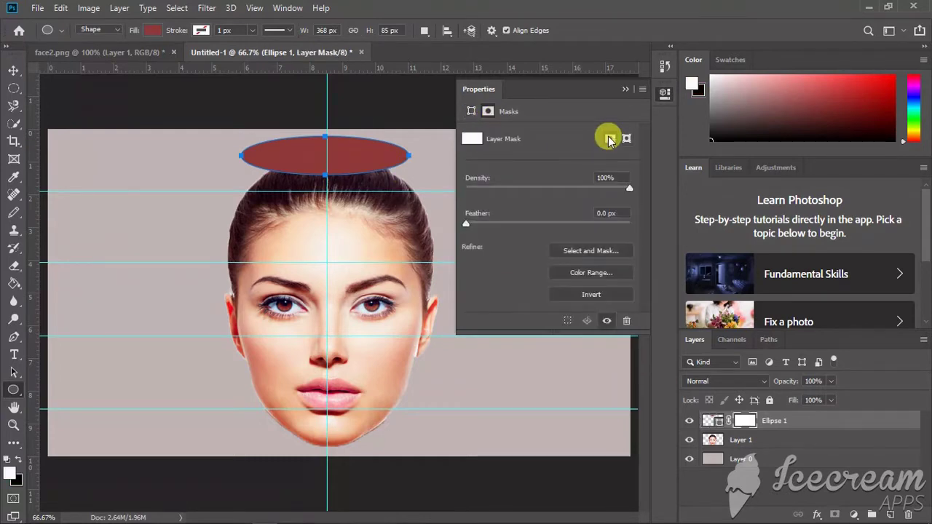
left_click(627, 139)
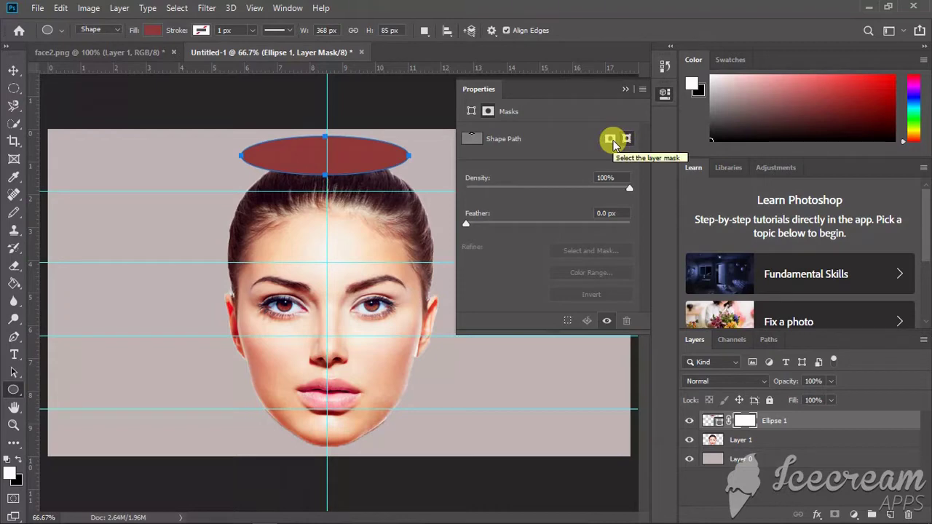
left_click(625, 88)
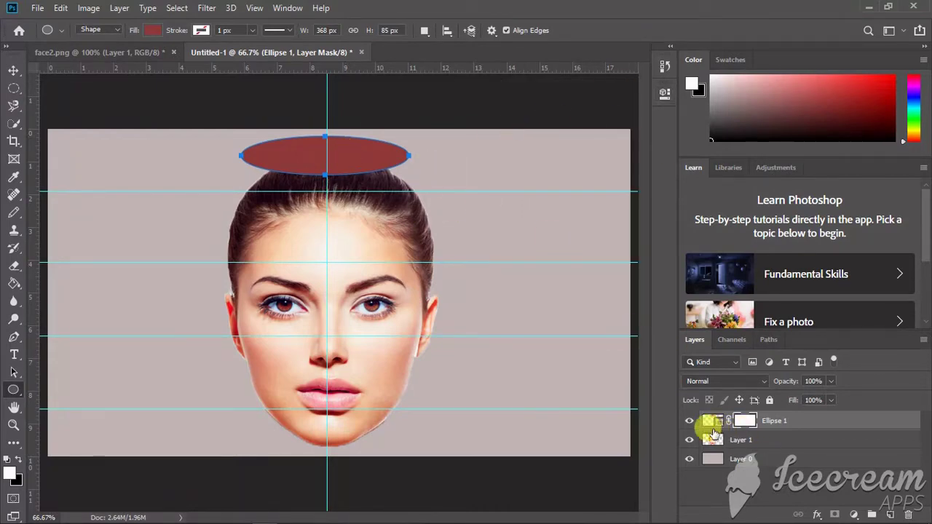
left_click(323, 174)
left_click(486, 202)
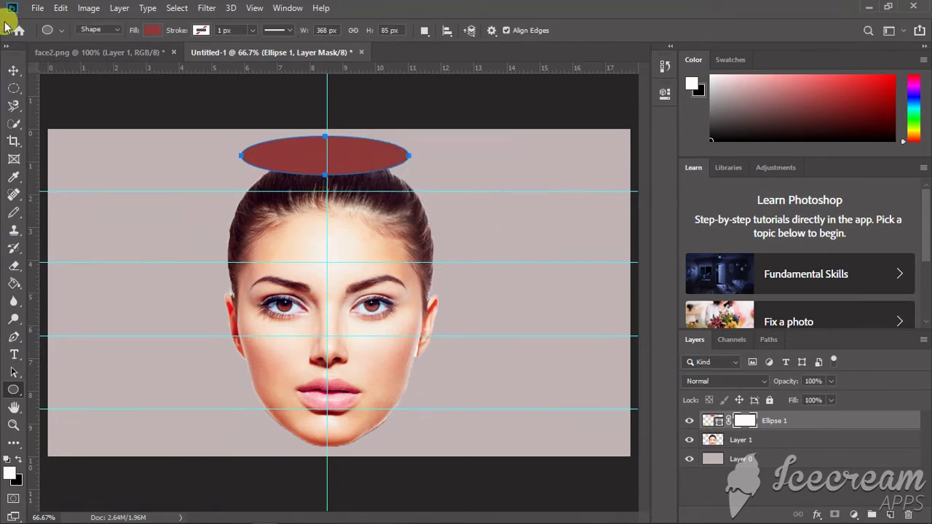
- Move the ellipse down onto the hairline guide, scale it to about 82% width and 74% height, and centre it on the vertical guide
left_click(13, 69)
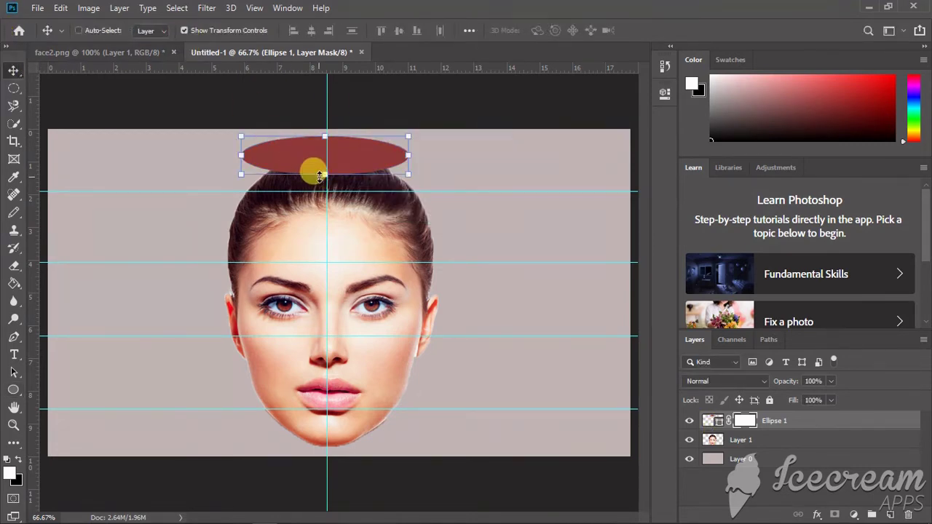
left_click_drag(324, 174, 324, 174)
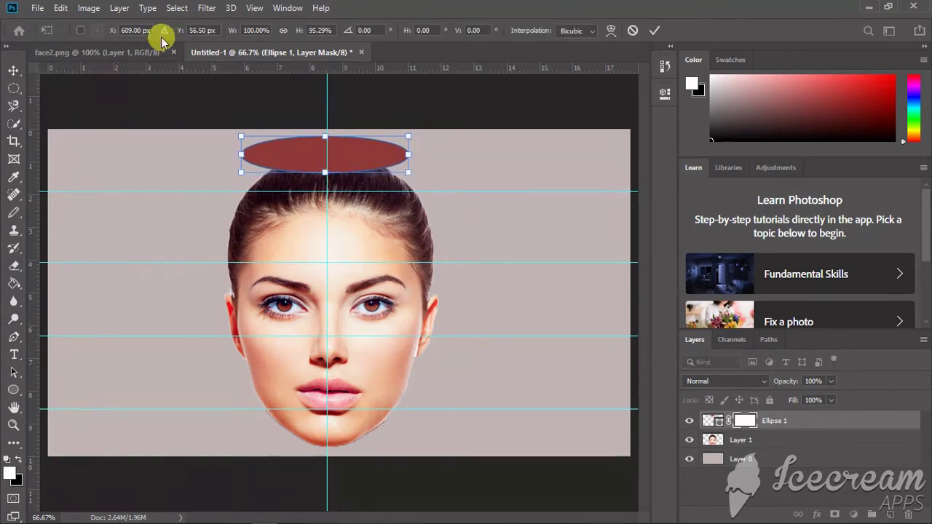
left_click(12, 68)
key("ctrl+t")
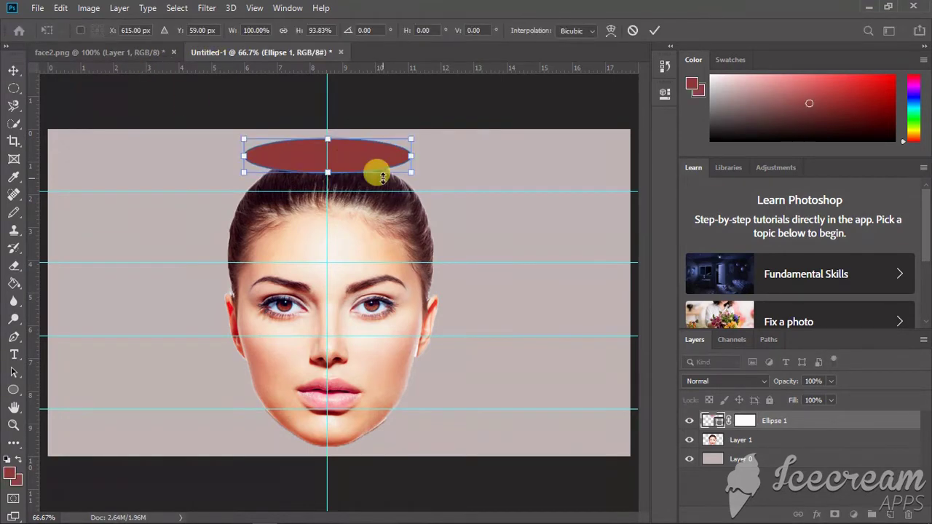
left_click_drag(346, 154, 345, 173)
left_click_drag(405, 188, 396, 195)
left_click_drag(321, 158, 320, 165)
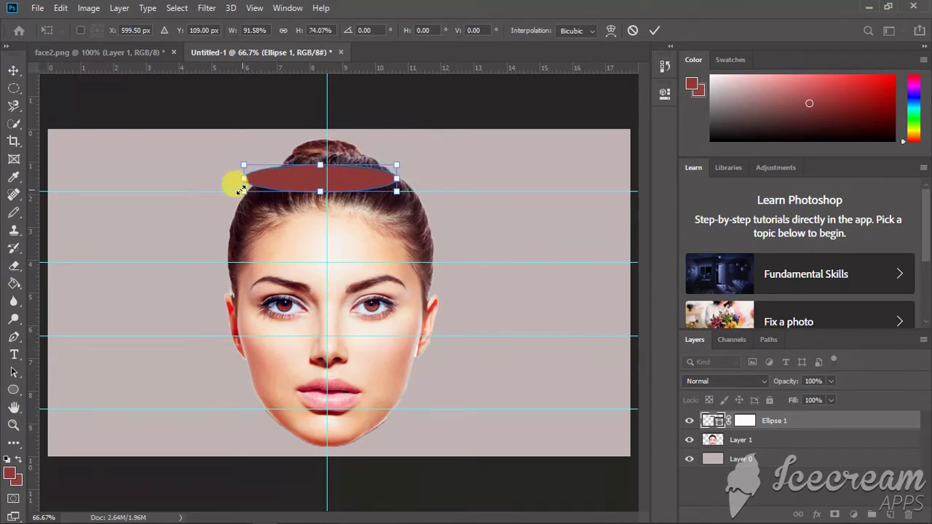
left_click_drag(244, 176, 261, 185)
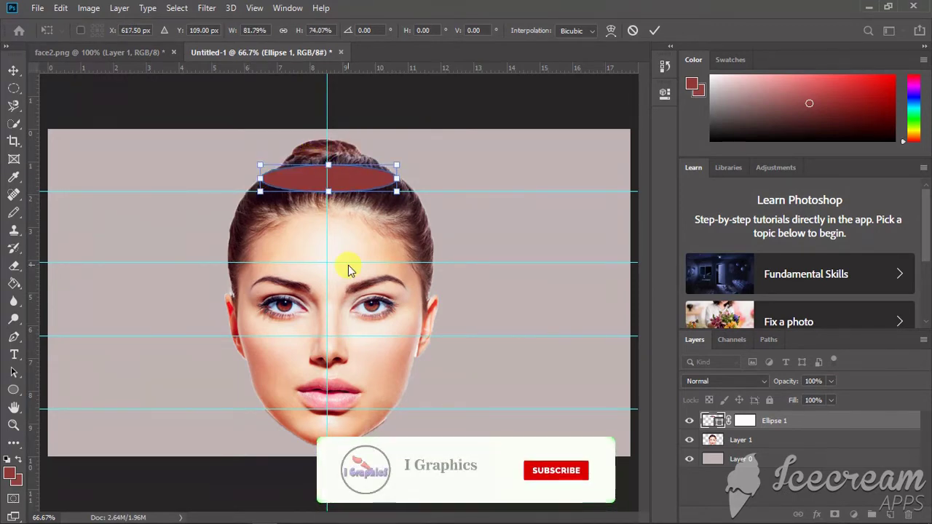
key("Return")
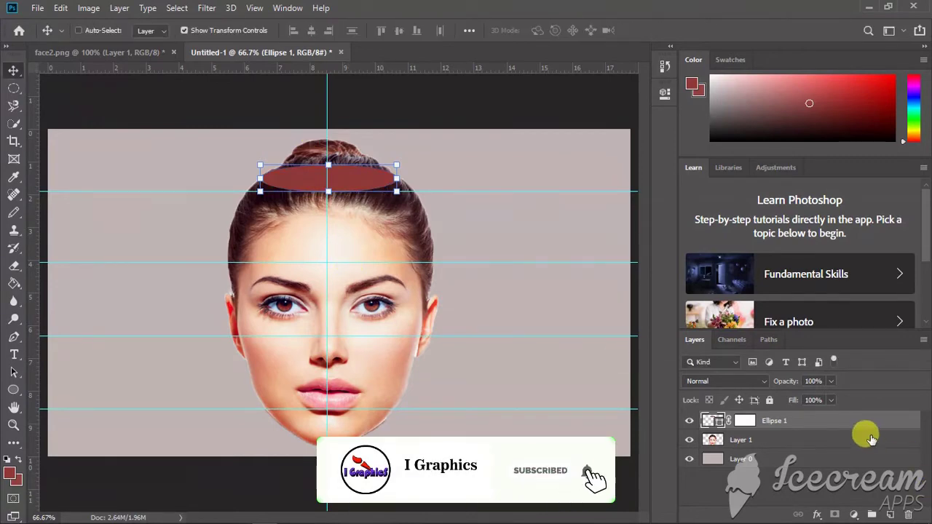
- Duplicate the ellipse layer as Ellipse 1 copy and place the copy resting on the forehead guide
right_click(848, 426)
left_click(699, 78)
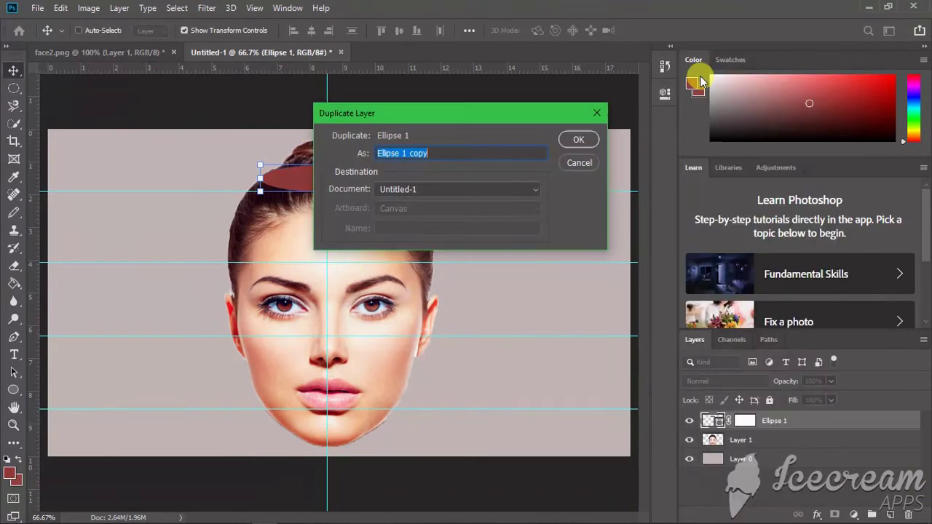
left_click(576, 139)
left_click_drag(312, 153, 322, 250)
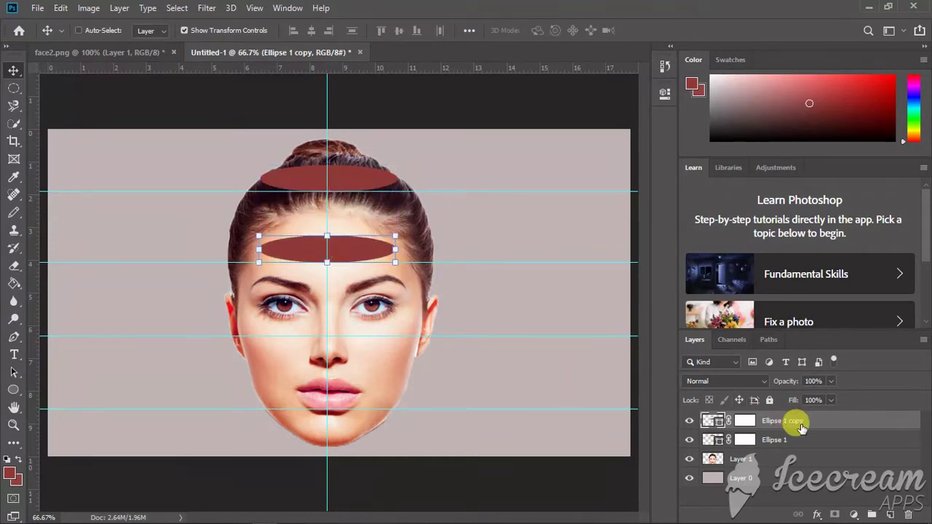
- Duplicate the forehead ellipse as Ellipse 1 copy 2 and place it below the eyes, resting on the nose guide
right_click(790, 421)
left_click(641, 74)
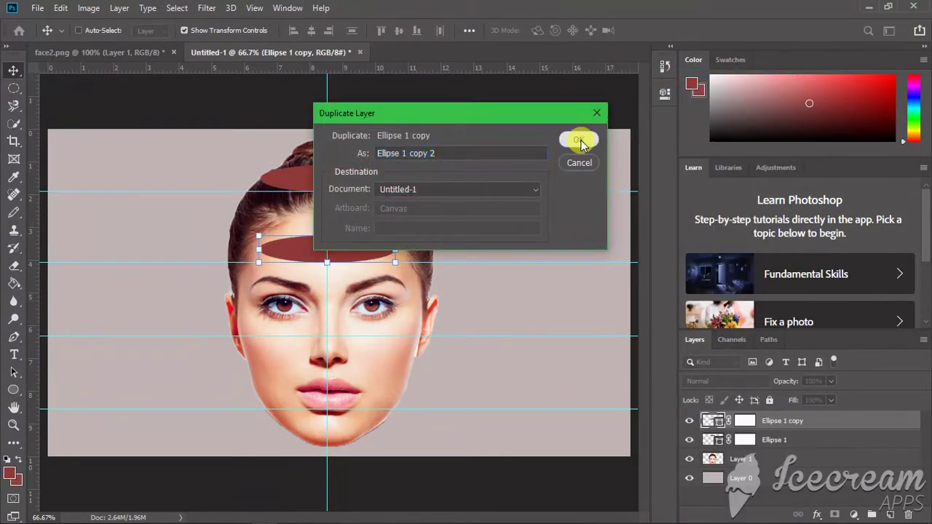
left_click(576, 139)
left_click_drag(360, 251, 303, 330)
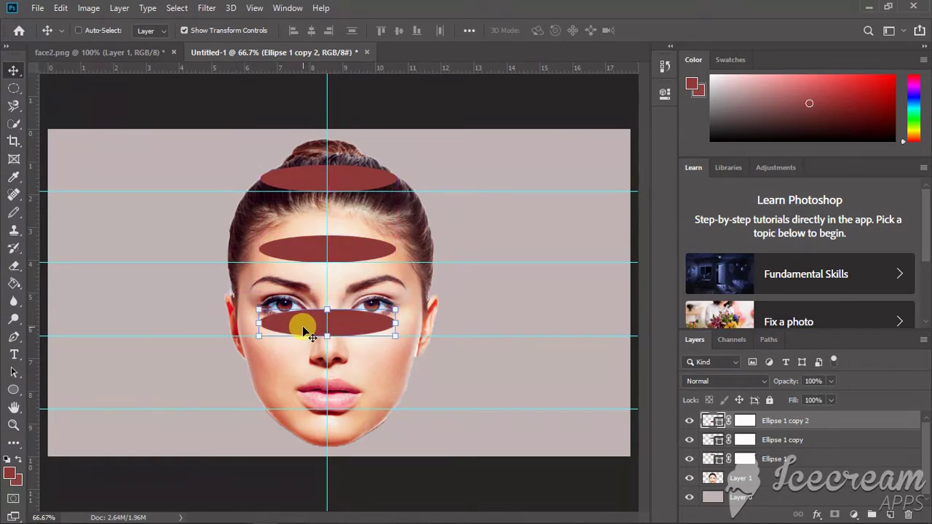
- Duplicate the ellipse below the eyes as Ellipse 1 copy 3 and place it over the mouth, resting on the lower lip guide
right_click(813, 422)
left_click(675, 73)
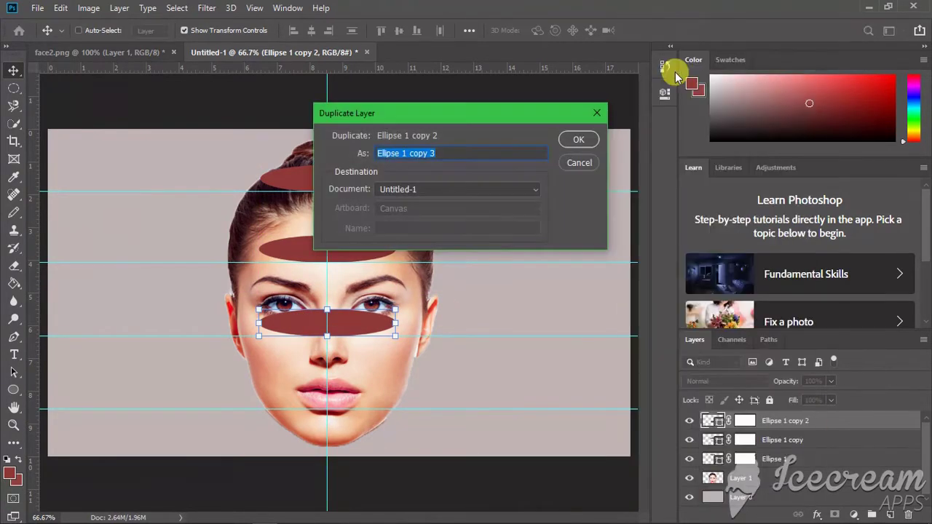
left_click(568, 138)
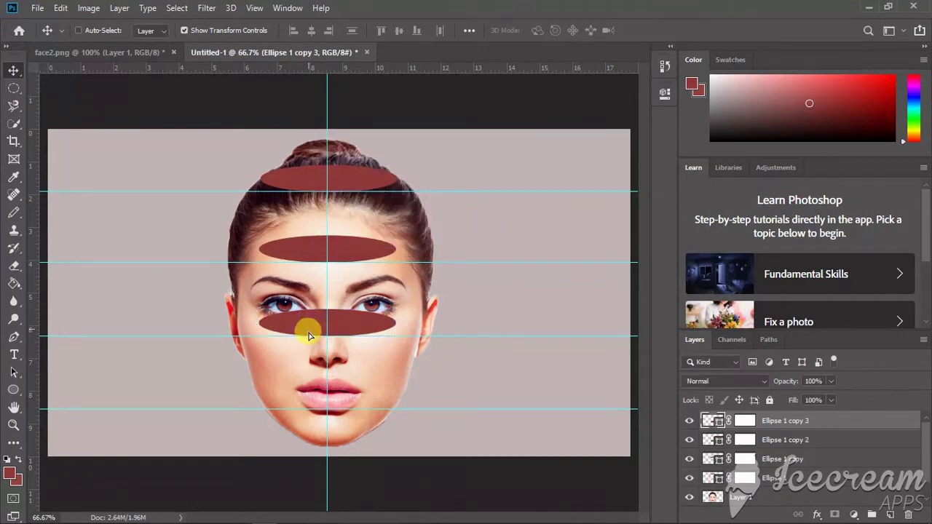
left_click_drag(308, 335, 308, 409)
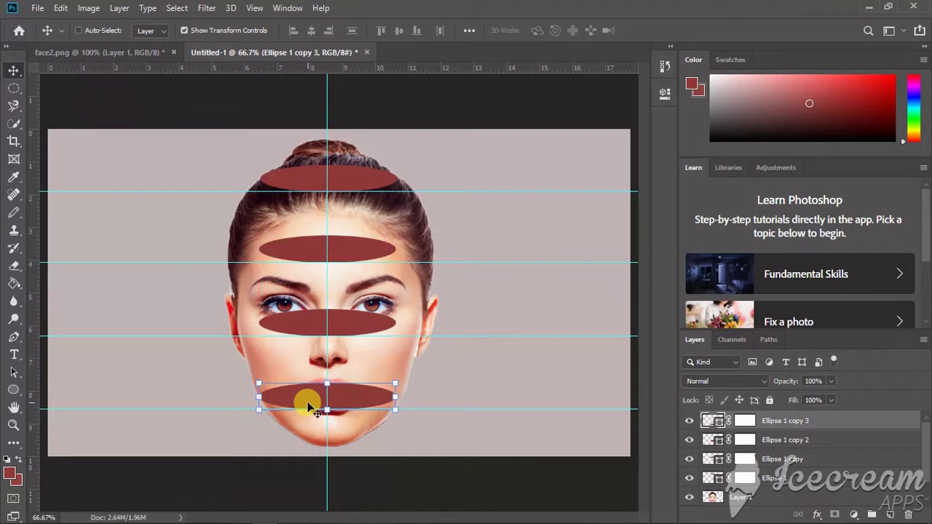
- Fit the mouth ellipse to the jaw edges by scaling it to about 101% width and 72% height, keeping its base on the guide
right_click(309, 408)
left_click(328, 410)
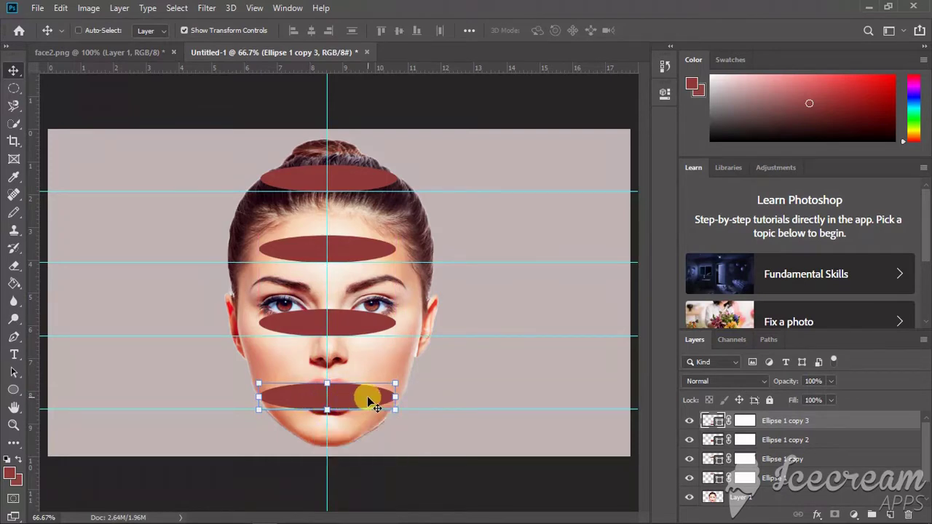
key("ctrl+plus")
scroll(367, 397, "down", 1)
key("ctrl+plus")
scroll(367, 398, "down", 1)
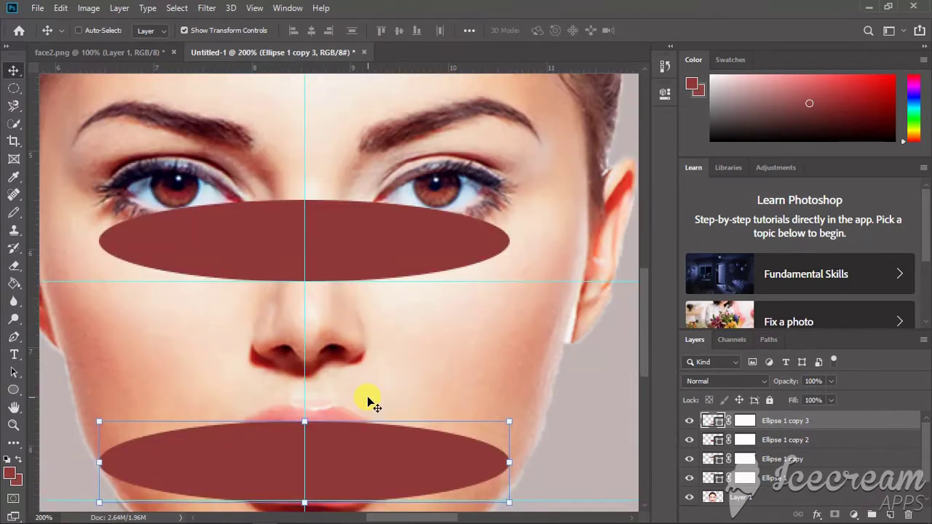
scroll(368, 397, "down", 1)
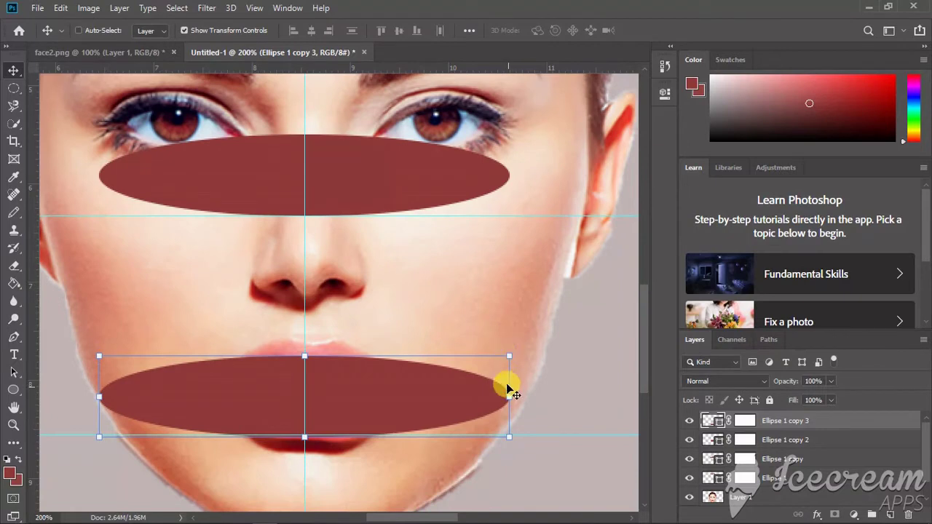
left_click_drag(507, 436, 525, 442)
left_click_drag(312, 356, 311, 394)
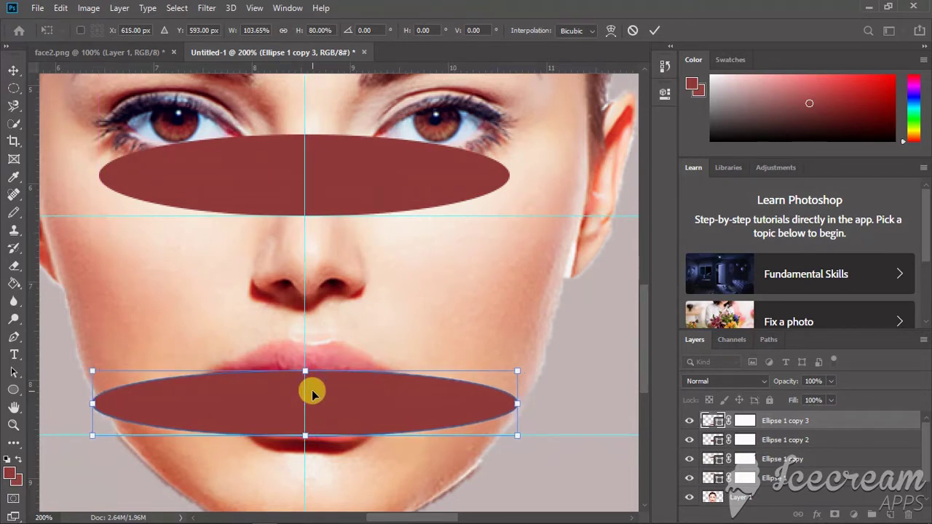
left_click_drag(93, 402, 95, 406)
left_click_drag(517, 402, 520, 403)
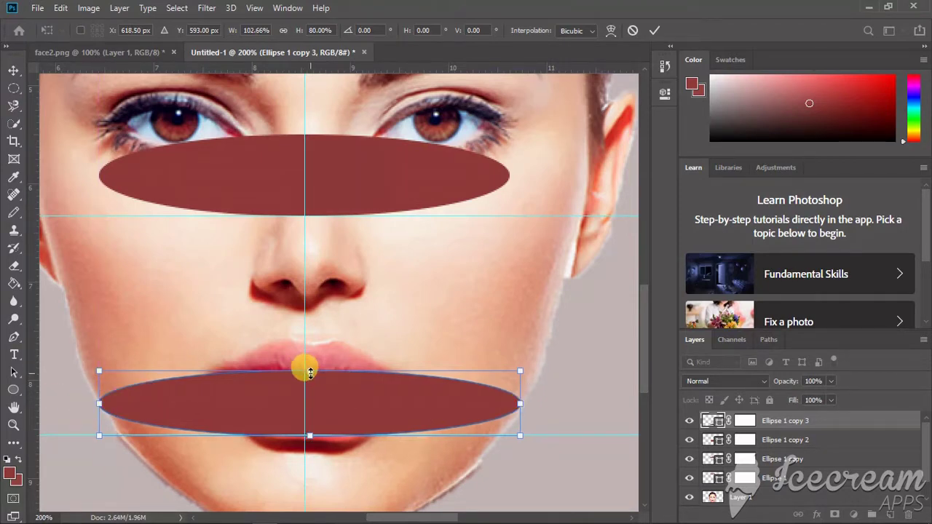
left_click_drag(310, 373, 310, 379)
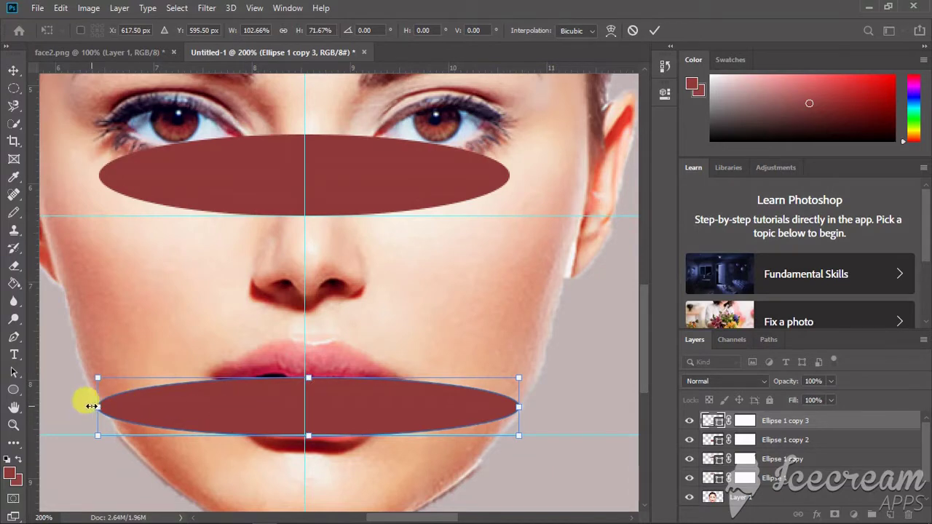
left_click_drag(97, 407, 101, 407)
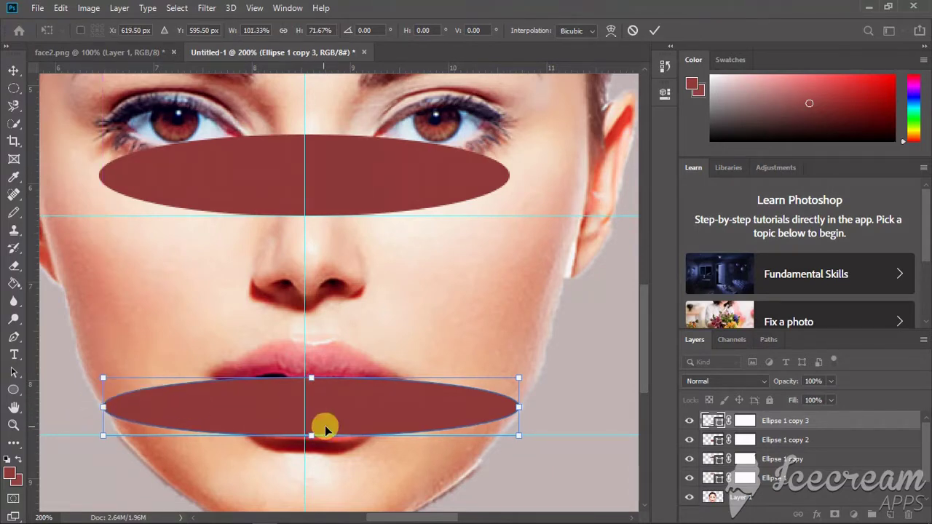
left_click_drag(377, 416, 379, 414)
key("Return")
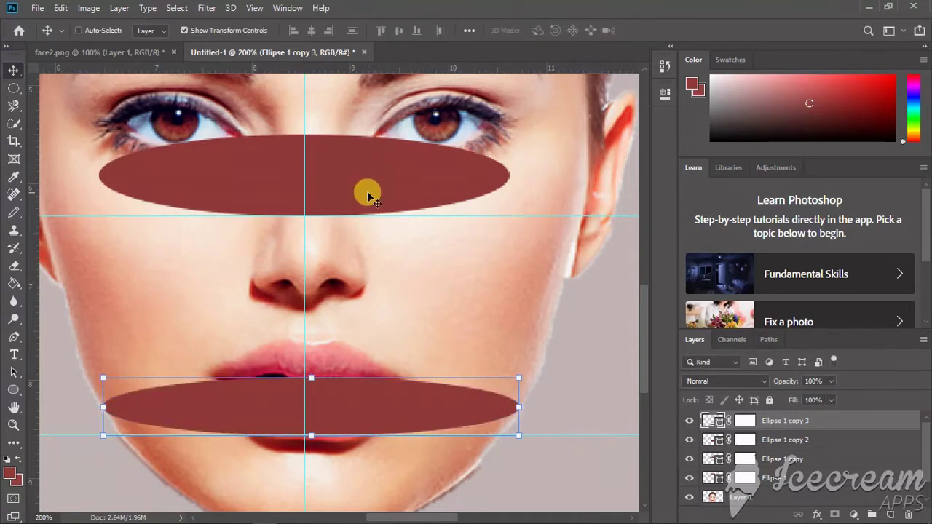
- Stretch the ellipse below the eyes from ear to ear, to about 150% width and 103% height, keeping its base on the nose guide
right_click(367, 195)
left_click(379, 199)
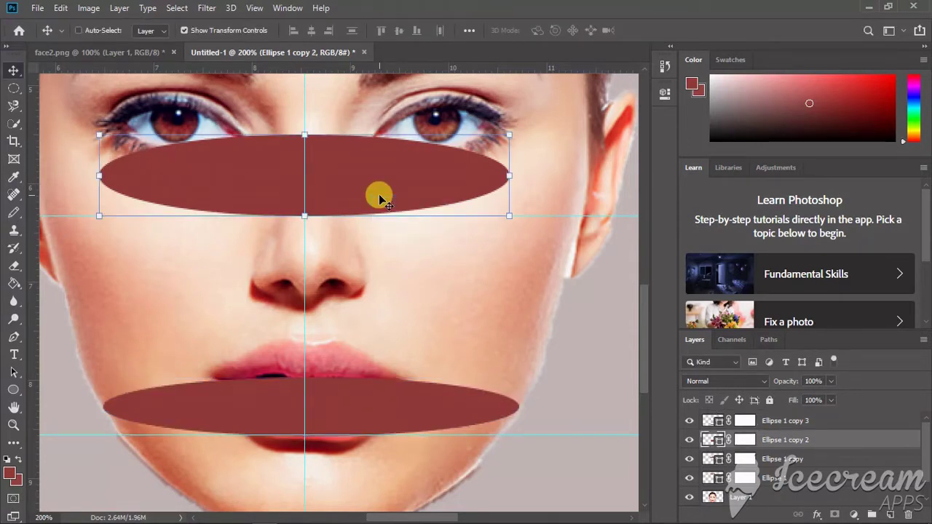
key("ctrl+minus")
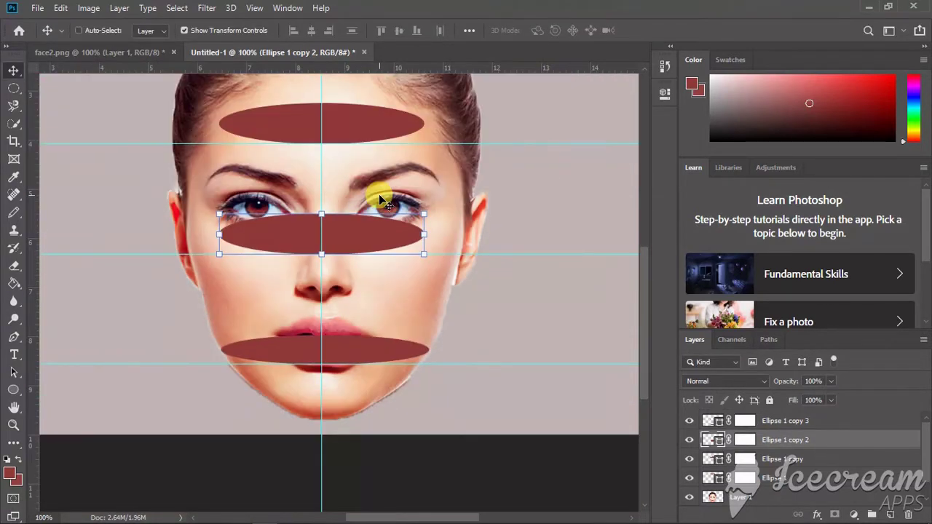
key("ctrl+plus")
key("ctrl+minus")
left_click(216, 234)
left_click_drag(216, 234, 173, 234)
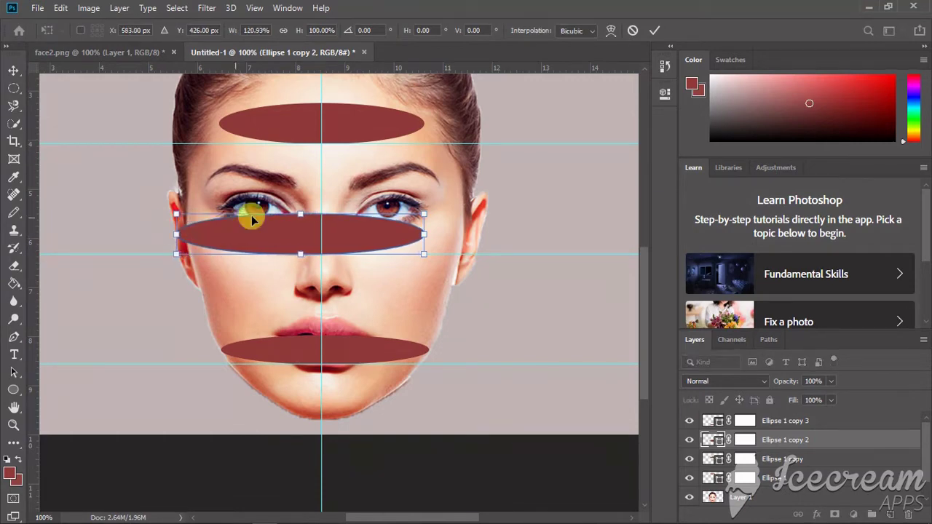
left_click_drag(424, 234, 480, 235)
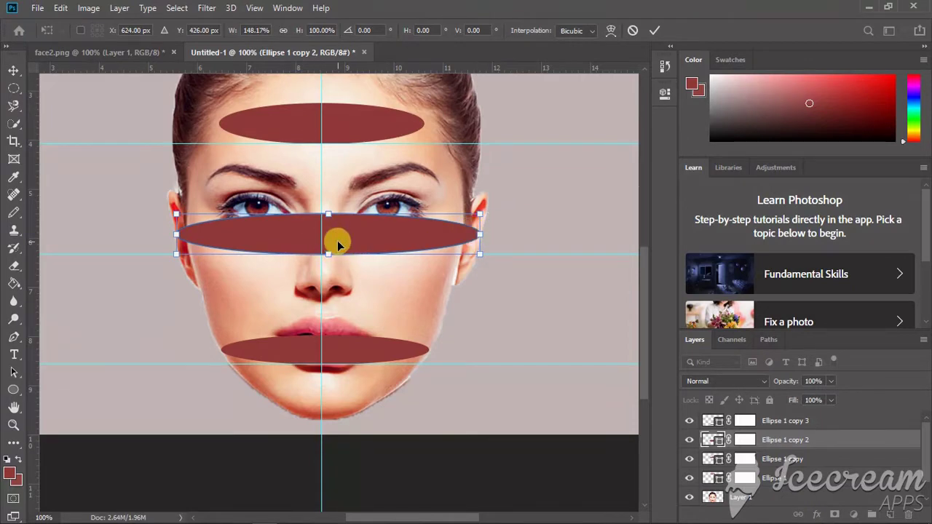
left_click_drag(337, 244, 333, 243)
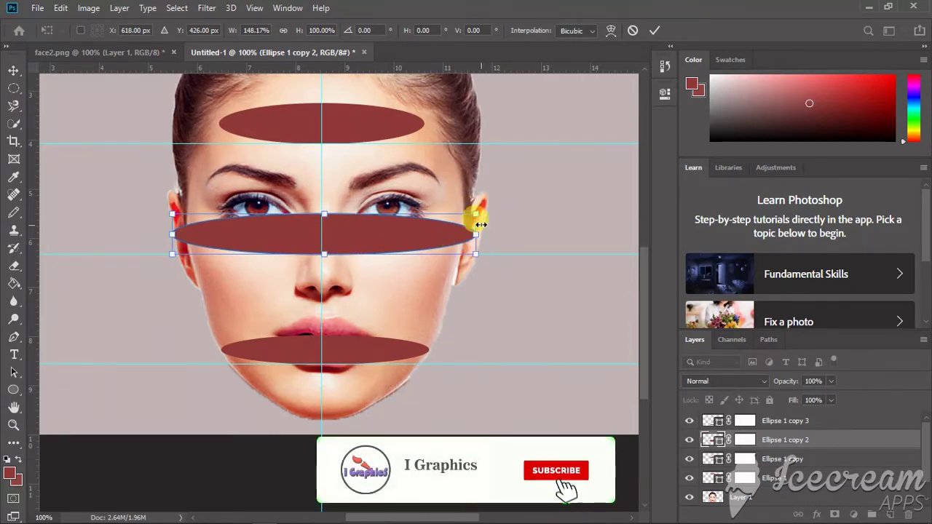
left_click_drag(477, 216, 481, 212)
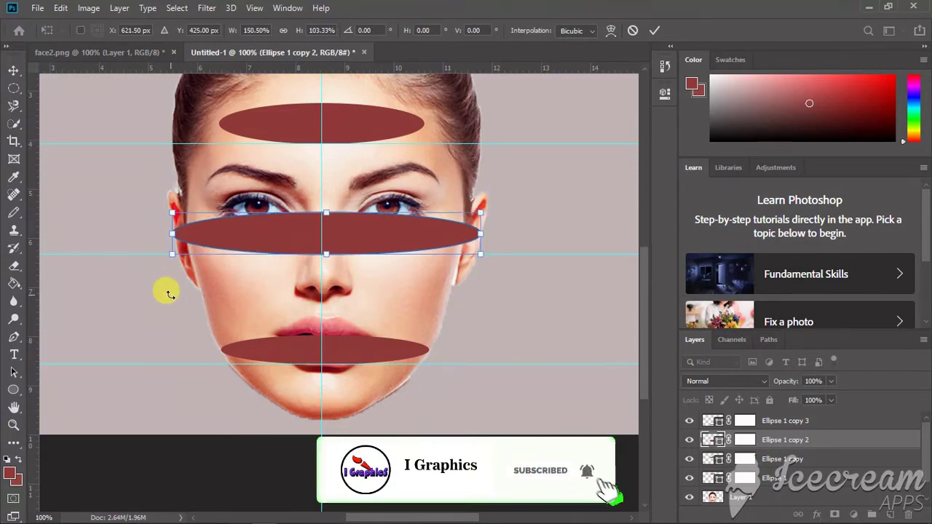
key("Return")
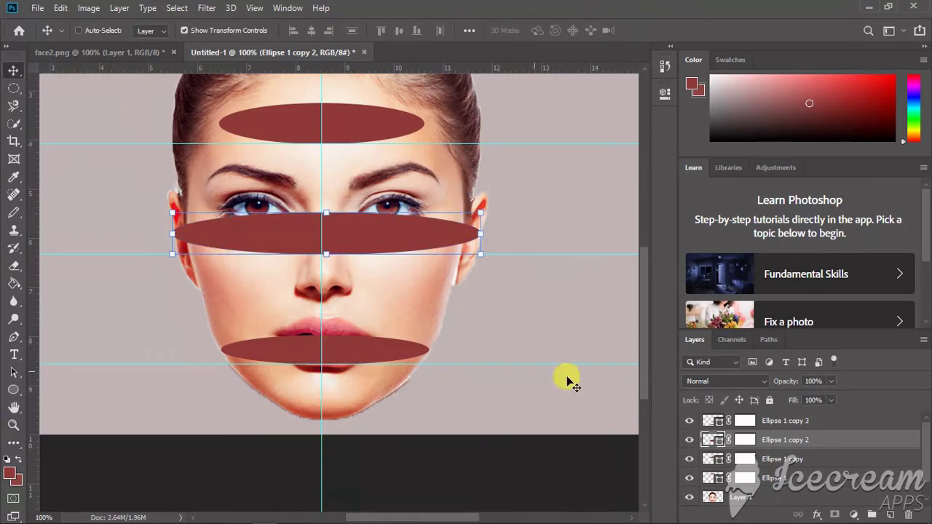
- Narrow the ellipse below the eyes slightly on the ear side, to about 99% width, keeping its height
left_click(783, 423)
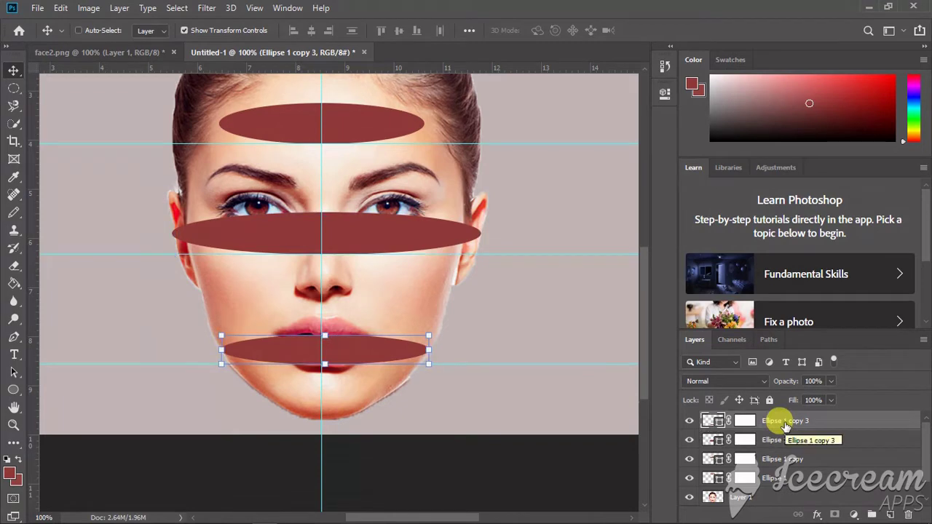
left_click(774, 440)
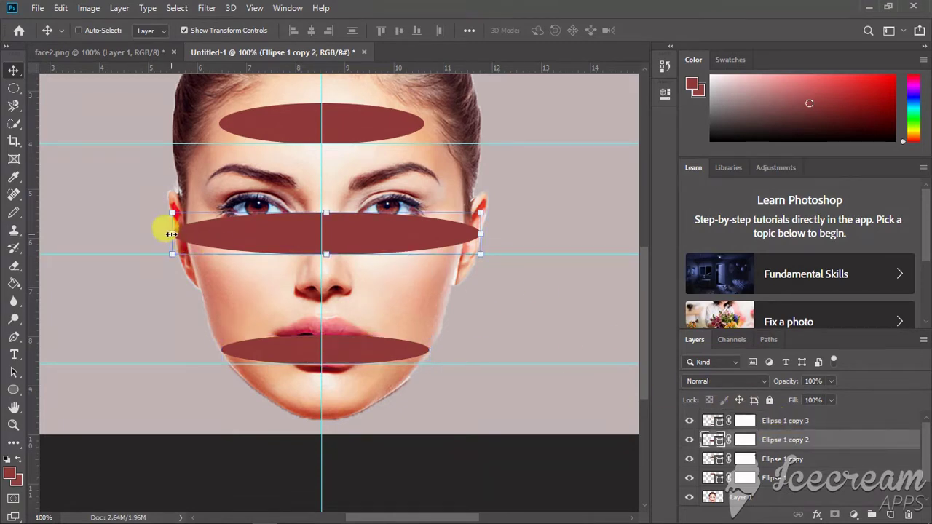
left_click_drag(171, 234, 176, 232)
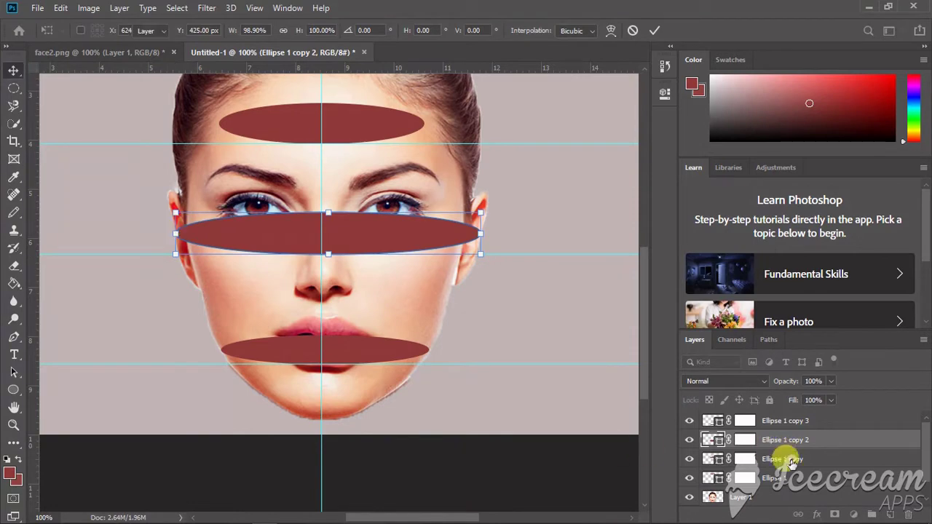
- Stretch the forehead ellipse on Ellipse 1 copy across the full width of the head, to about 150% width
left_click(777, 459)
scroll(452, 291, "up", 4)
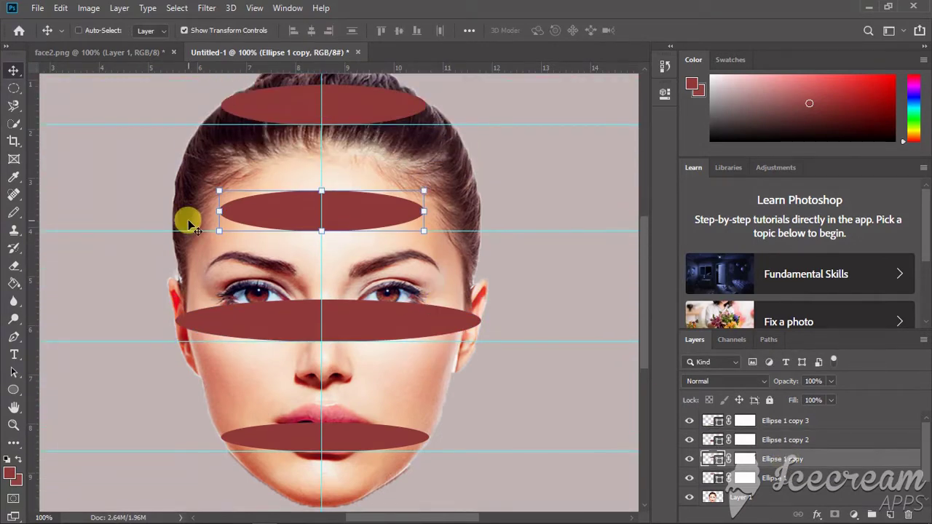
left_click_drag(218, 191, 175, 191)
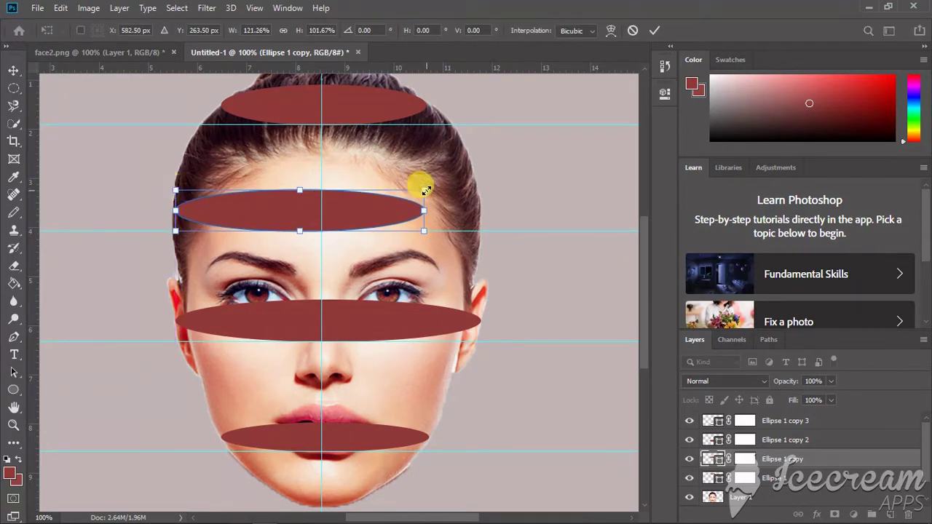
left_click_drag(426, 190, 478, 180)
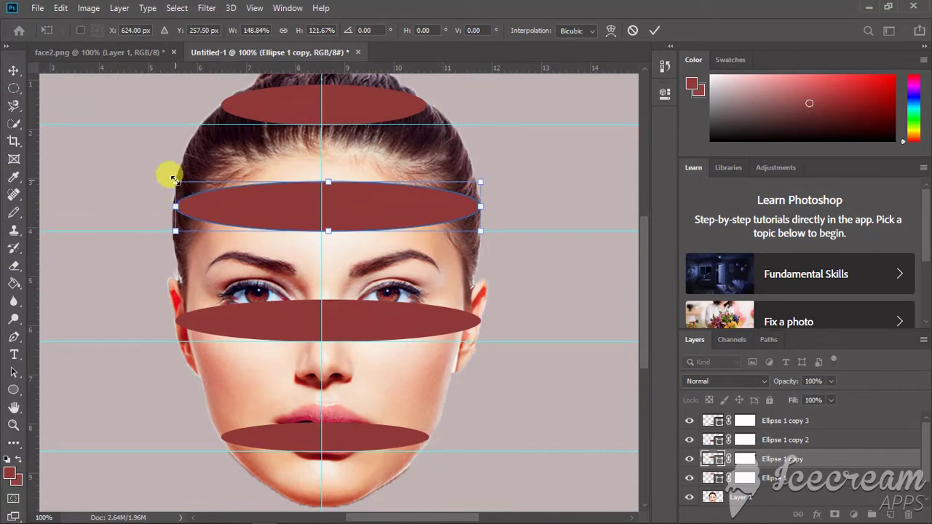
left_click_drag(173, 180, 170, 202)
key("ctrl+plus")
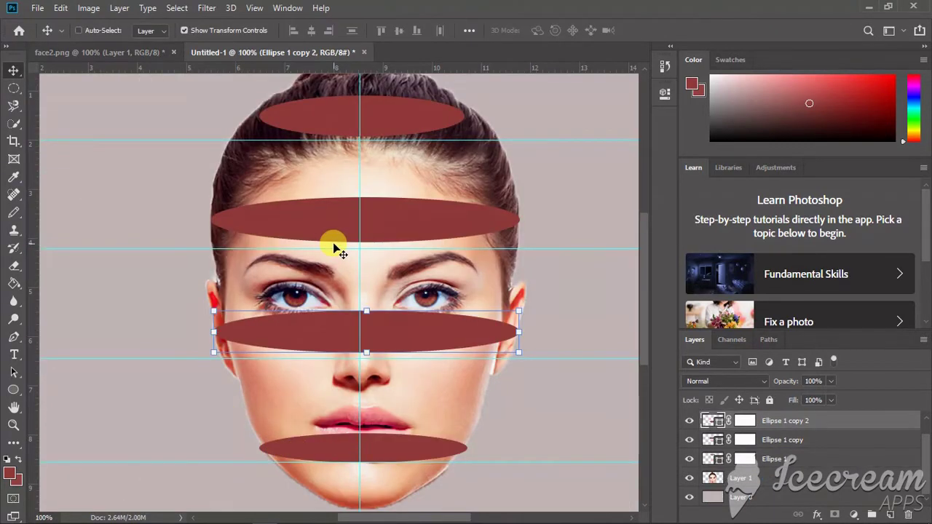
- Lower the Ellipse 1 shape onto the hairline guide and enlarge it slightly to reach both edges of the hair
right_click(344, 126)
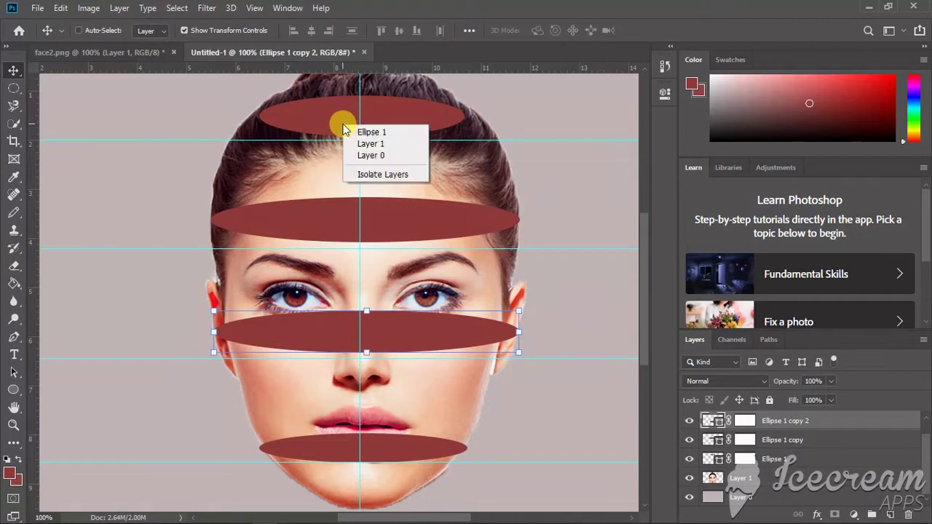
left_click(355, 130)
left_click_drag(354, 128, 351, 131)
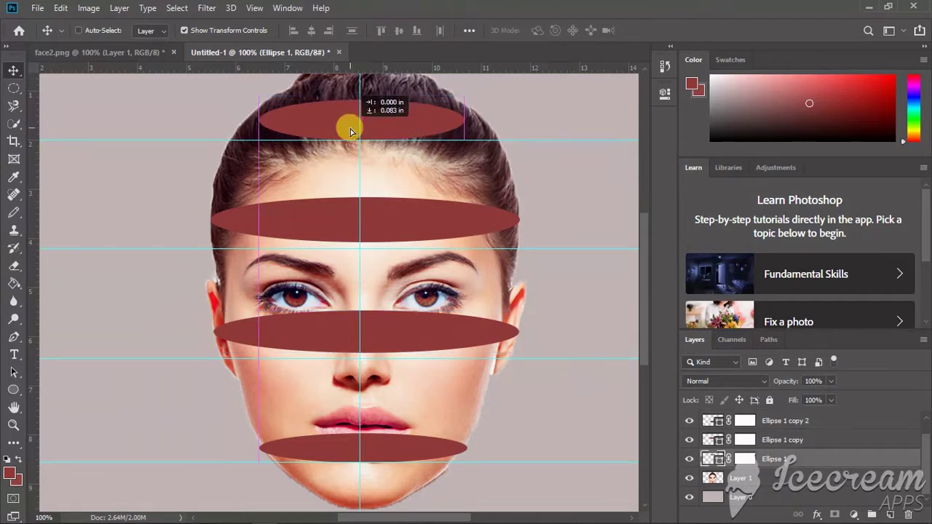
left_click_drag(257, 99, 250, 95)
scroll(339, 150, "up", 1)
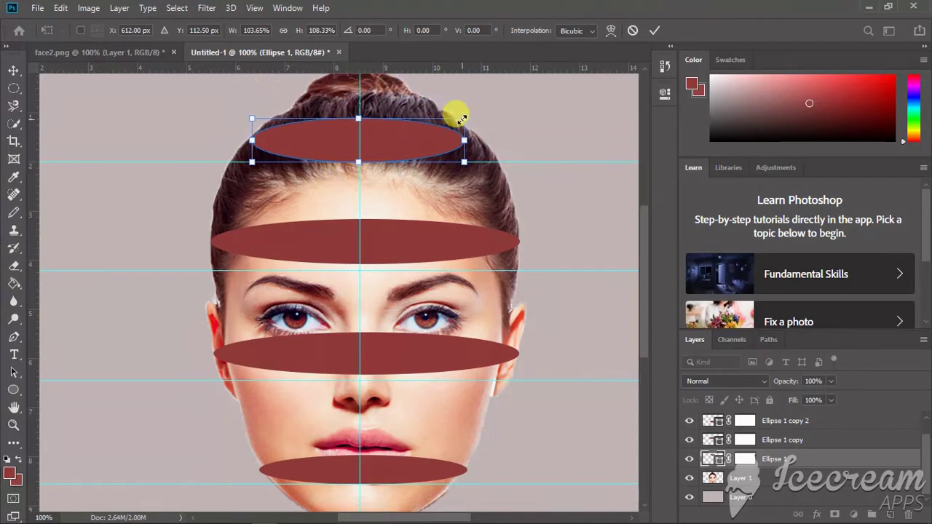
left_click_drag(464, 118, 472, 108)
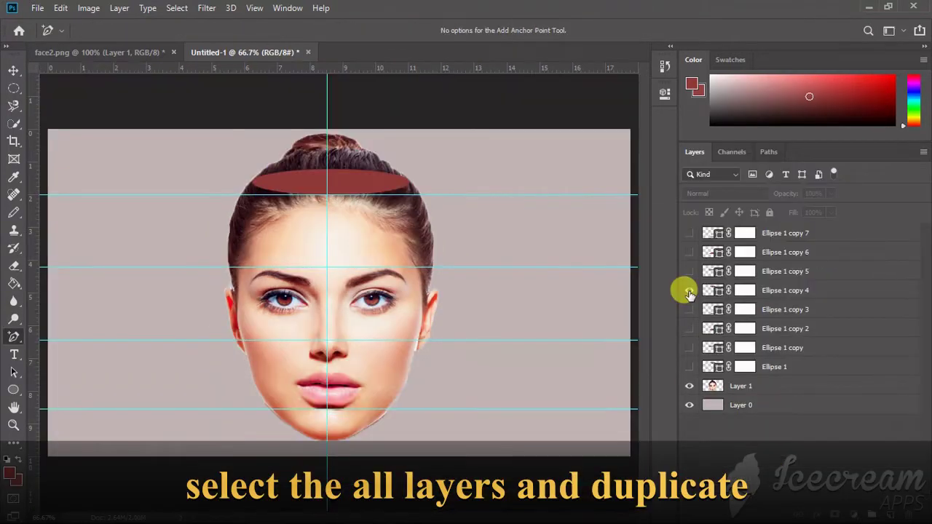
- Show the Ellipse 1 copy 4 layer and make it active for path editing with the Add Anchor Point tool
left_click(689, 292)
left_click_drag(13, 336, 51, 382)
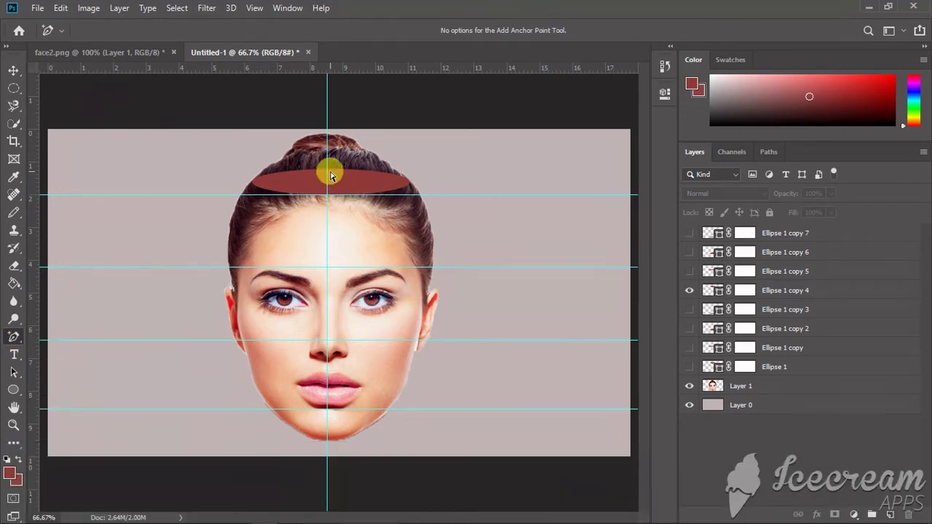
left_click(707, 292)
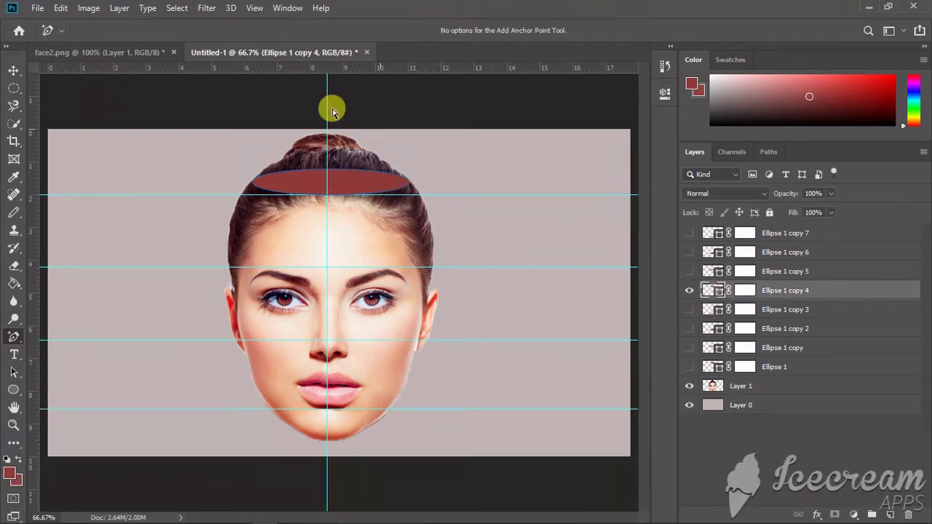
left_click(334, 170)
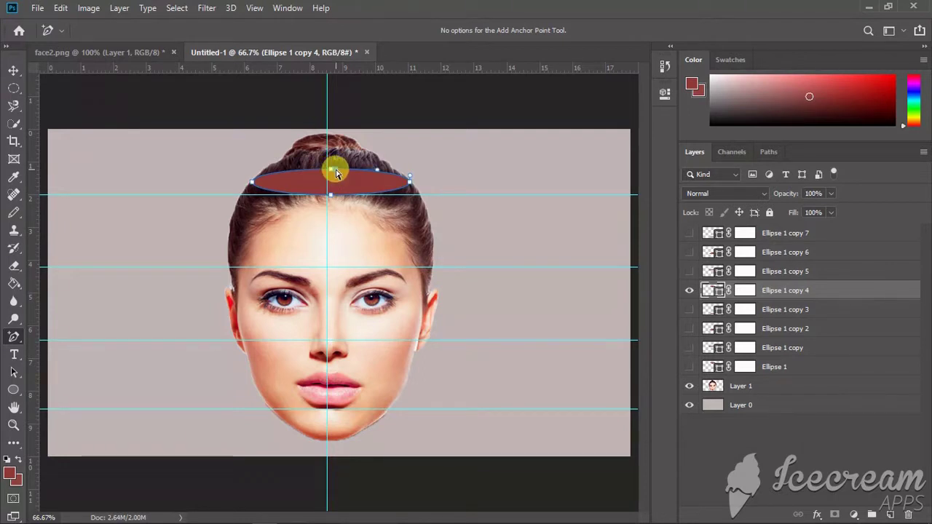
mouse_move(335, 172)
left_mouse_down()
mouse_move(335, 151)
mouse_move(327, 151)
mouse_move(331, 171)
left_mouse_up()
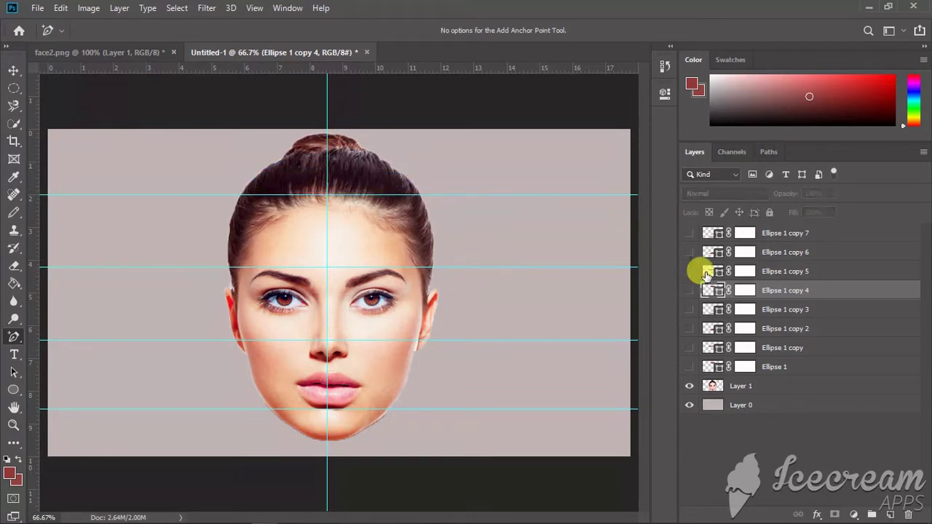
left_click(688, 291)
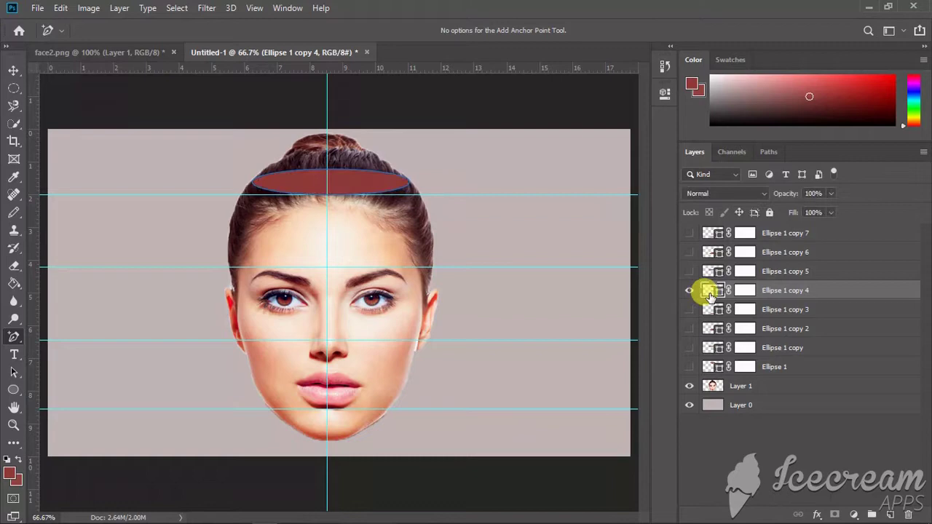
left_click(333, 171)
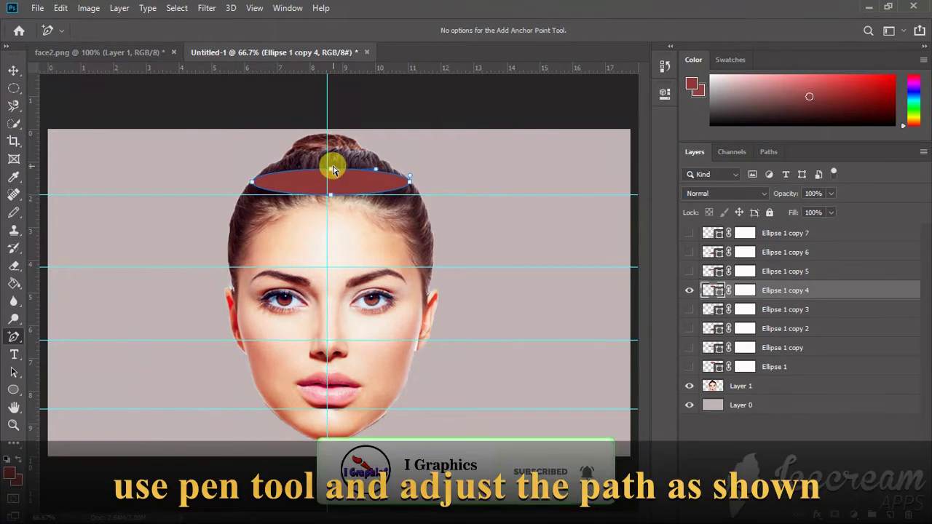
left_click(331, 173)
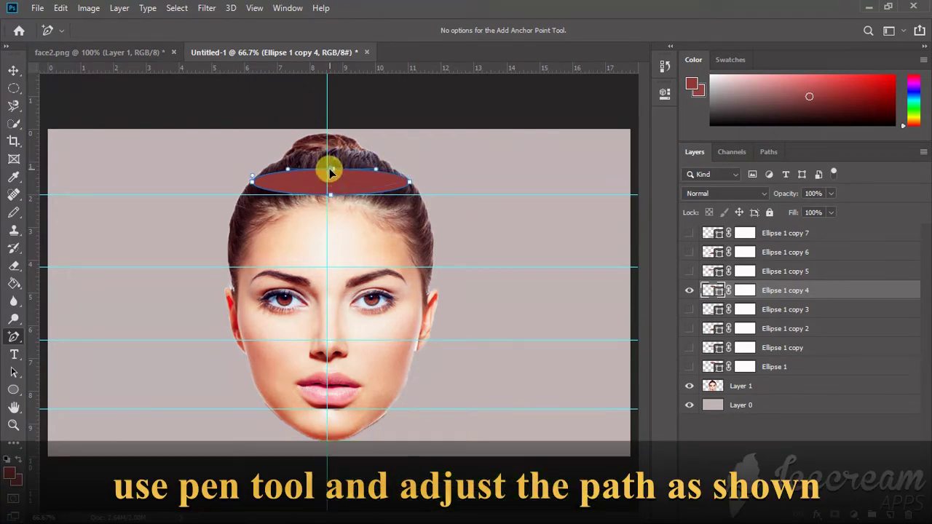
left_click_drag(334, 166, 335, 174)
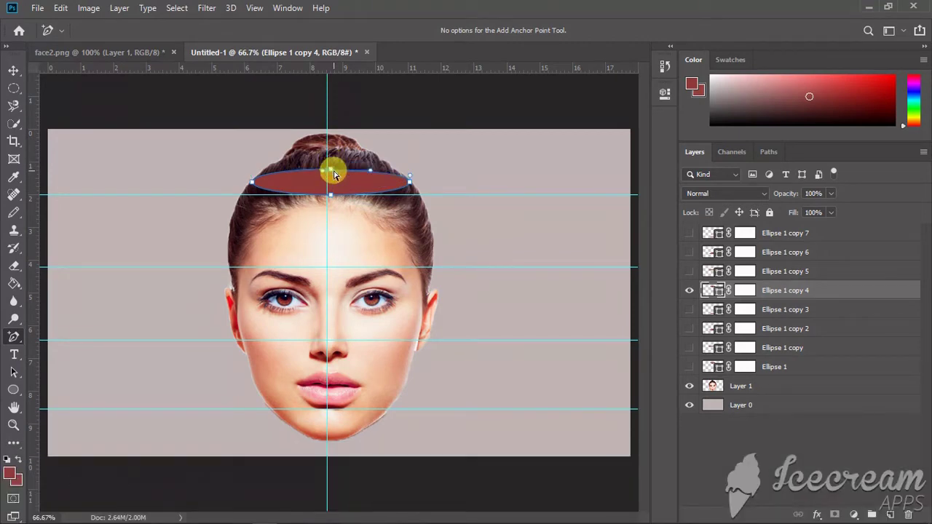
key("z")
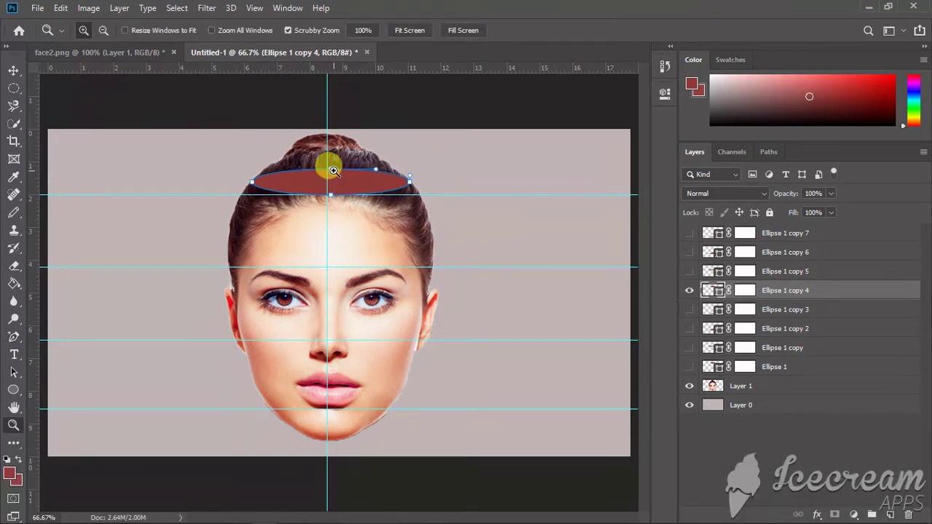
key("Return")
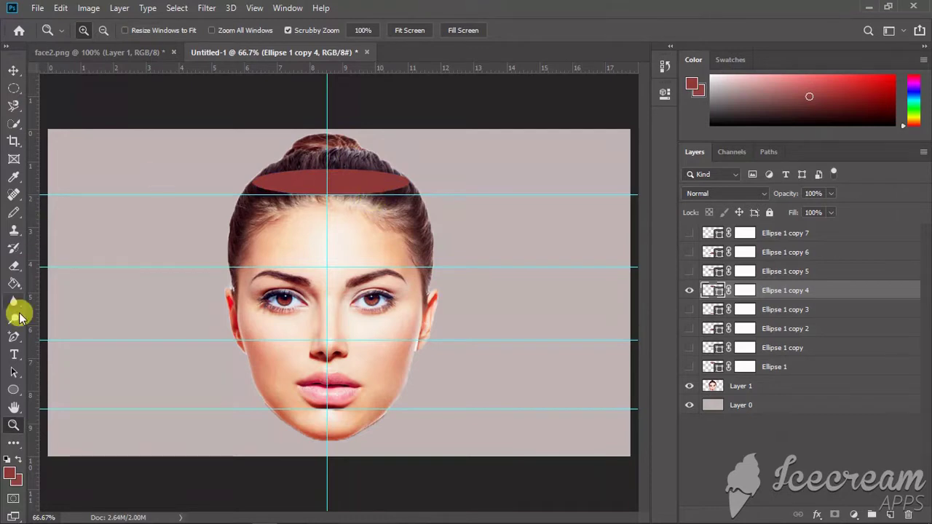
- Reshape the Ellipse 1 copy 4 path by raising its top anchor above the hair bun and pulling both side handles outward
left_click(12, 337)
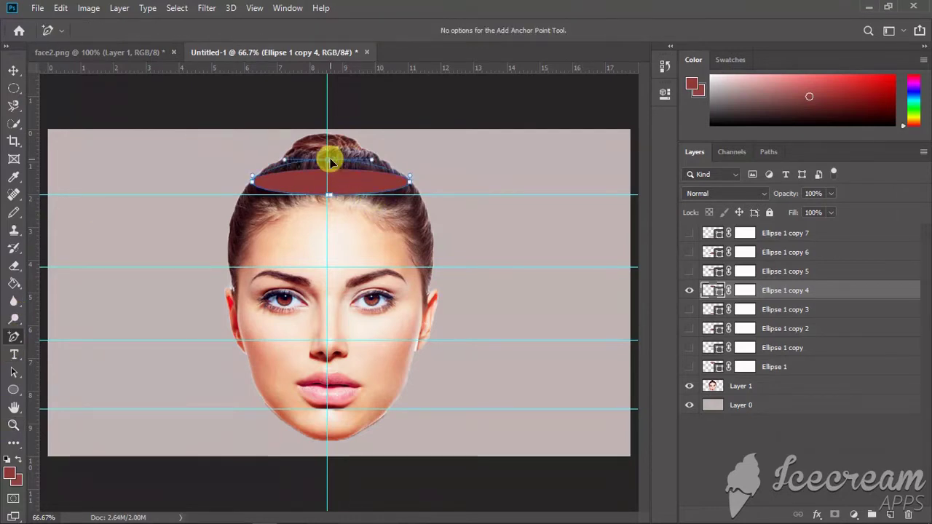
left_click_drag(331, 159, 328, 135)
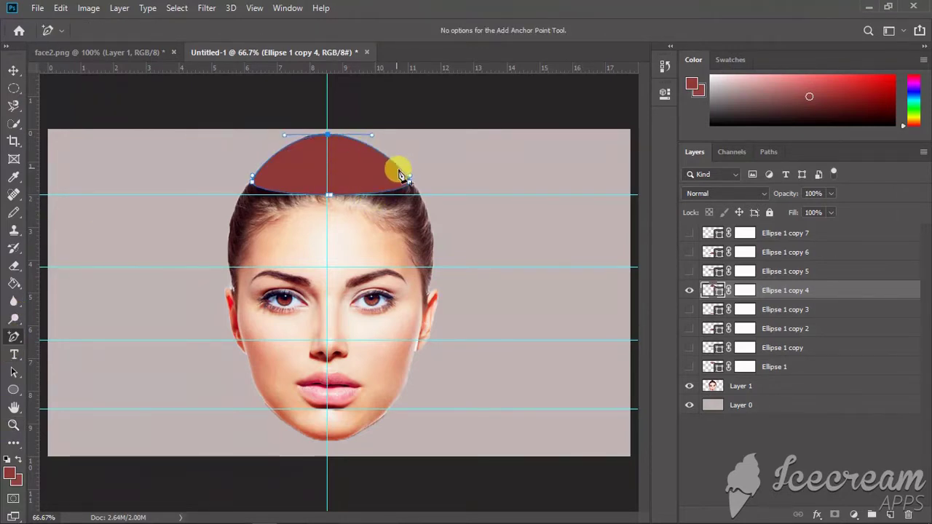
left_click_drag(410, 178, 423, 175)
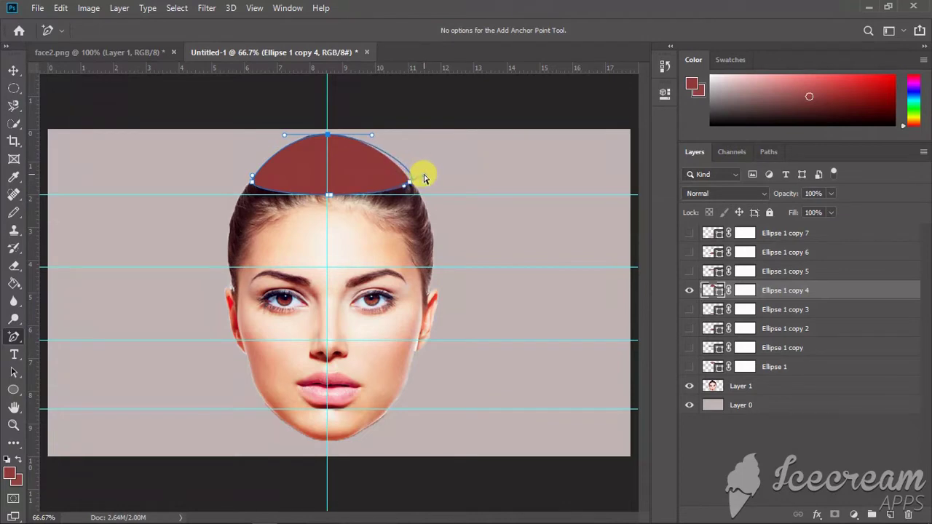
left_click_drag(251, 179, 243, 173)
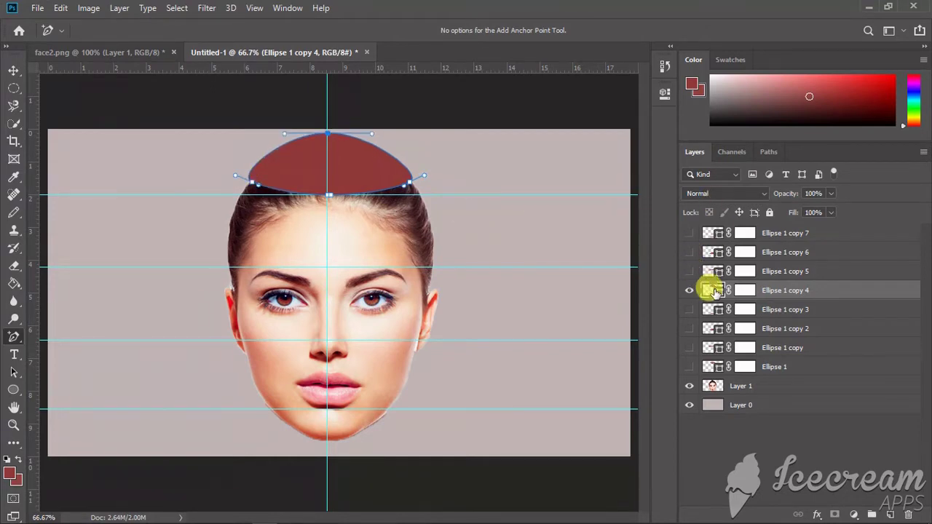
- Load the reshaped Ellipse 1 copy 4 outline as a selection
left_click(714, 291, "ctrl")
right_click(713, 291)
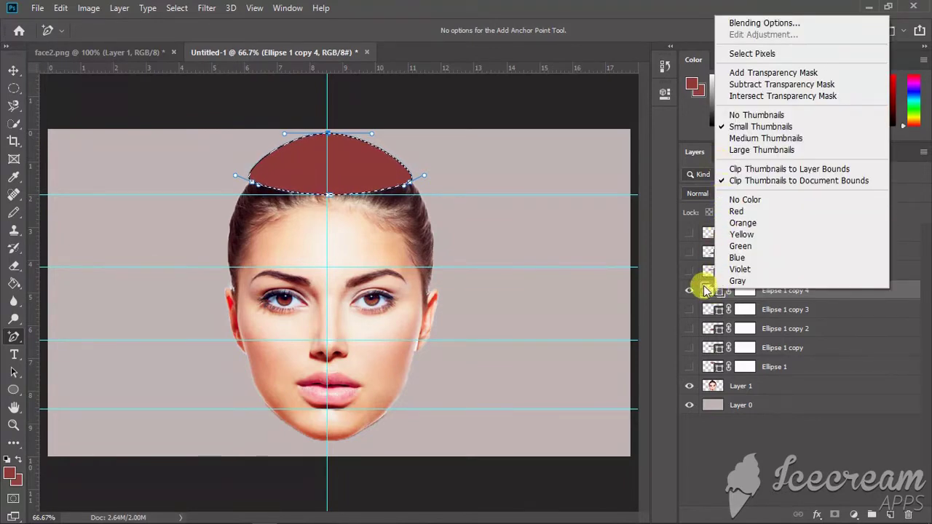
left_click(705, 290)
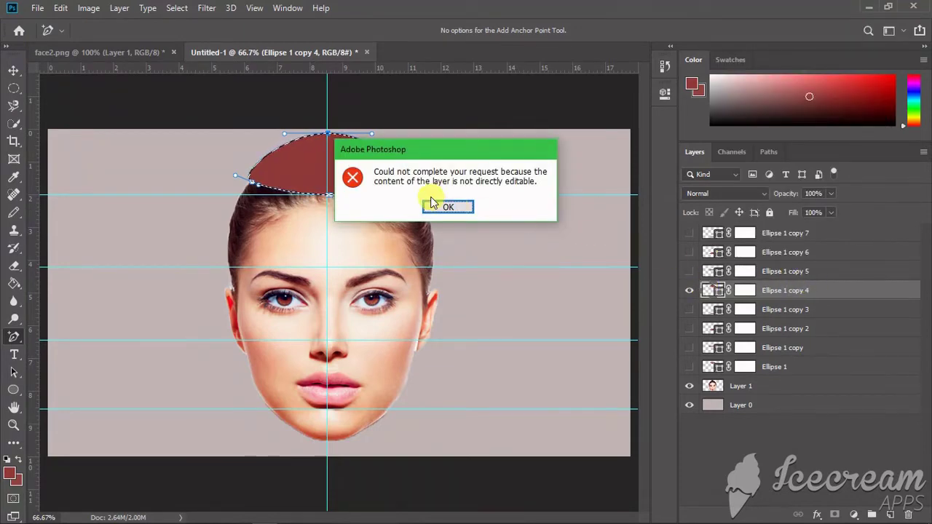
left_click(446, 207)
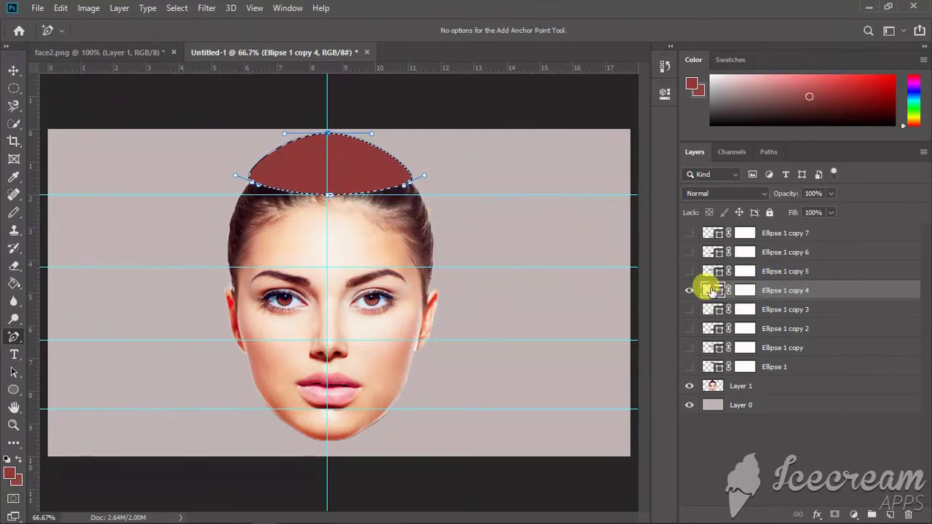
left_click(689, 290)
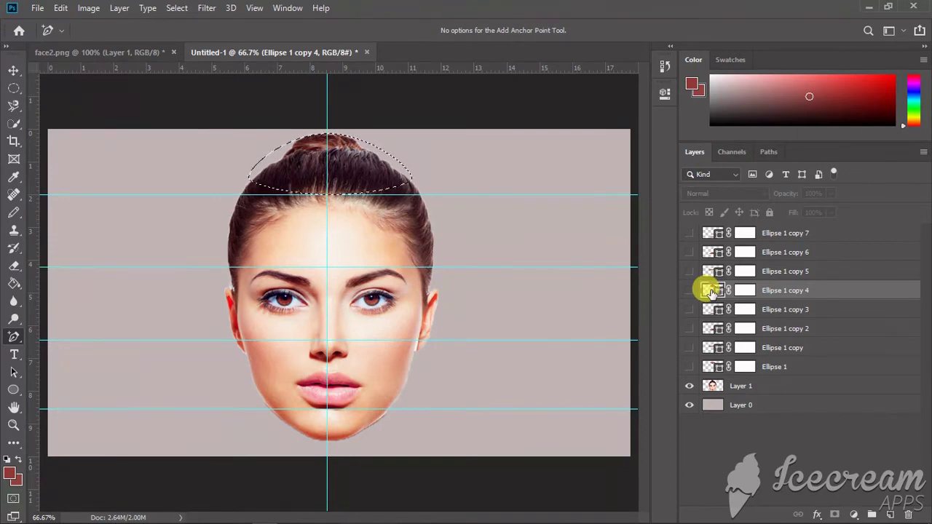
double_click(711, 292)
left_click(780, 82)
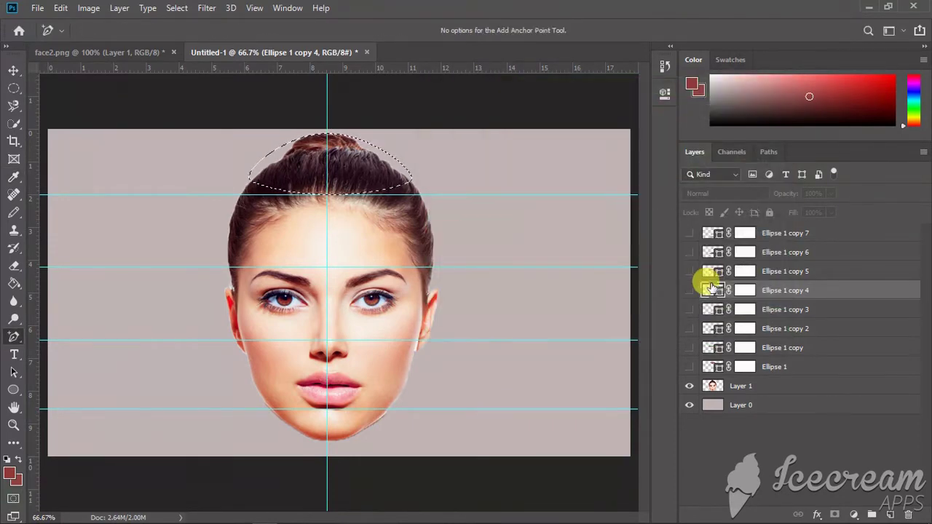
- Mask out the selected cap-shaped area in the layer mask of Ellipse 1 copy 4, then deselect
left_click(746, 291)
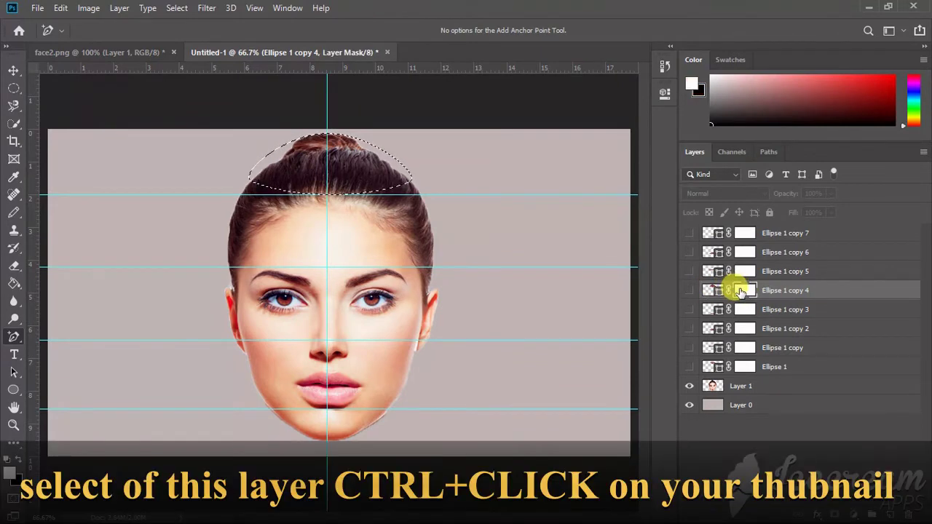
left_click(711, 290)
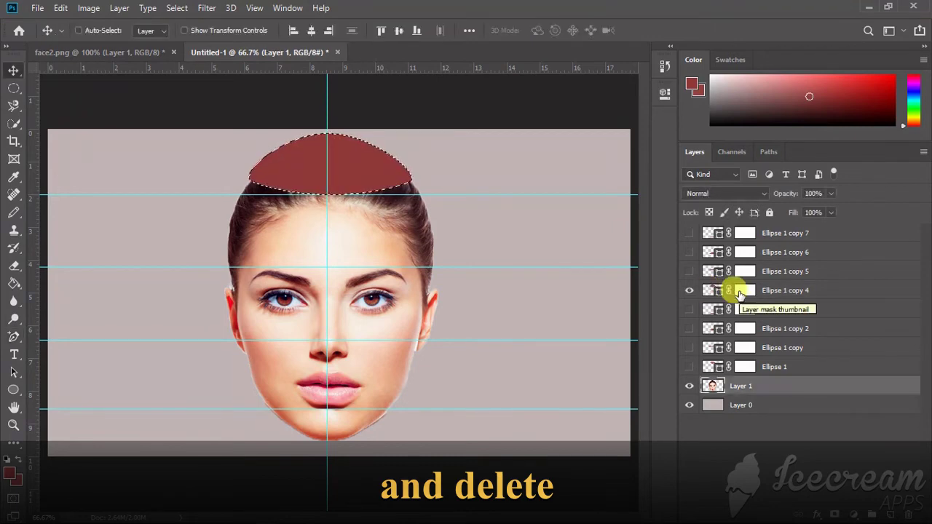
left_click(740, 291)
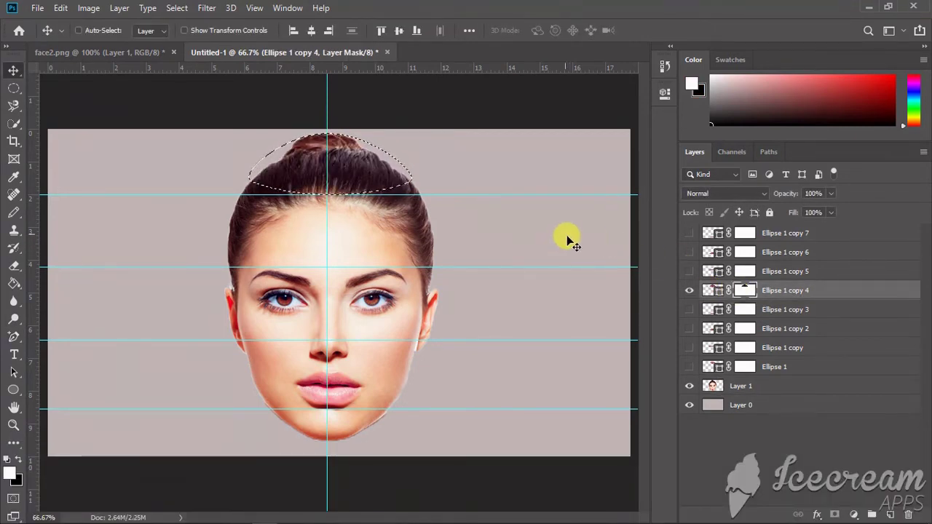
key("ctrl+d")
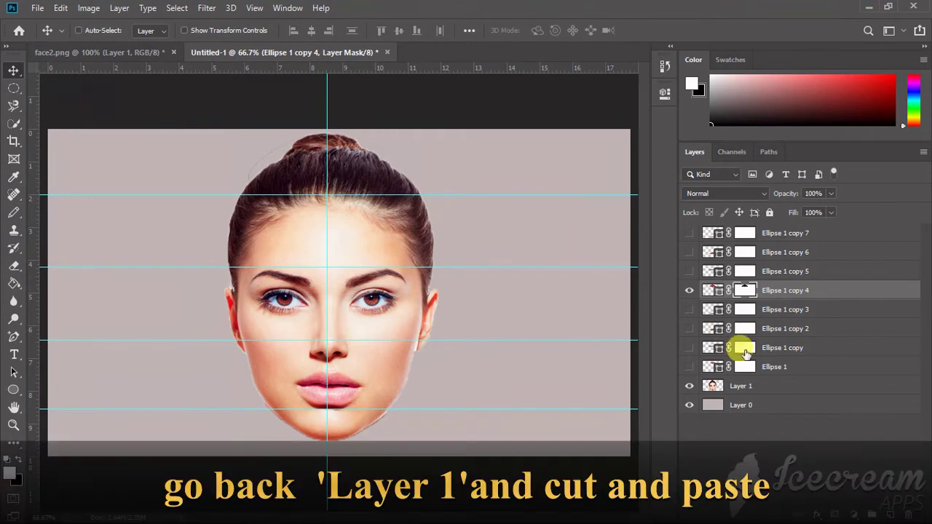
- Cut the selected hair cap out of Layer 1, paste it as a new layer and move it back onto the top of the head
left_click(752, 391)
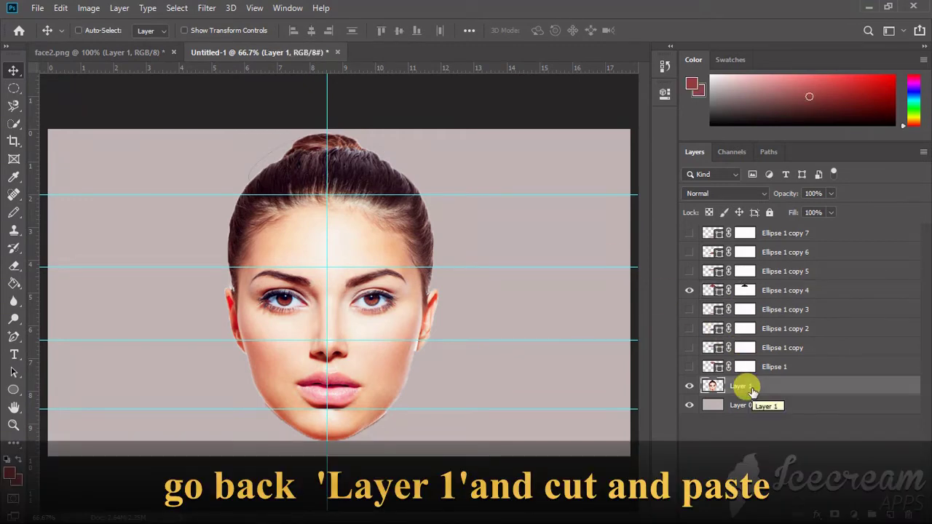
key("ctrl+v")
key("ctrl+z")
key("ctrl+x")
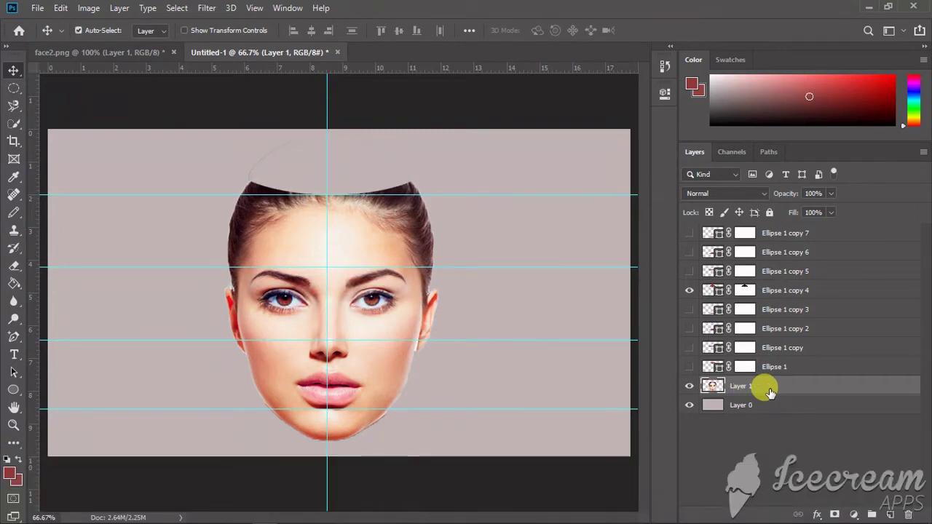
key("ctrl+v")
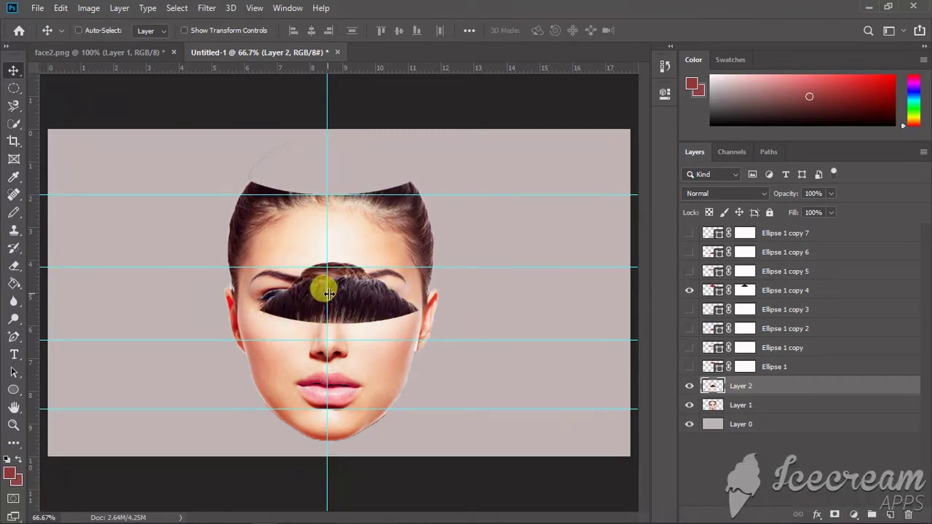
left_click_drag(343, 215, 342, 173)
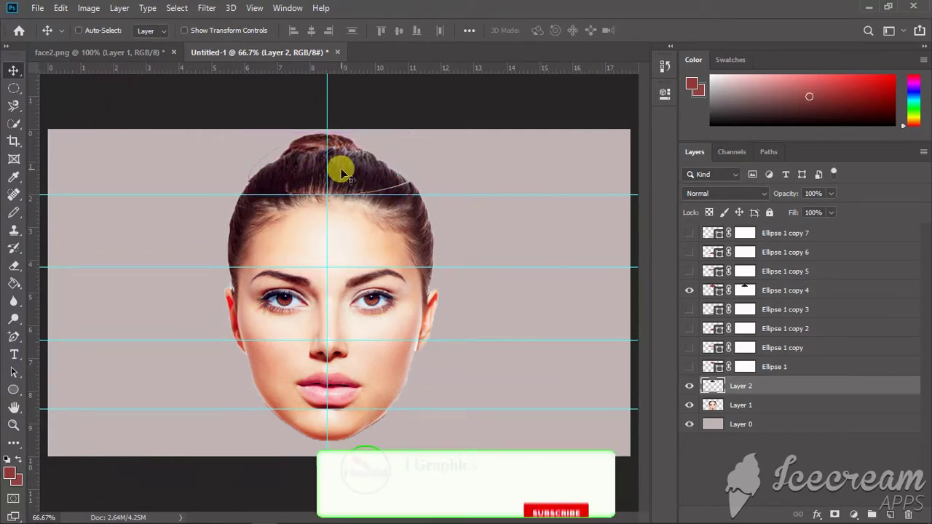
left_click(689, 386)
left_click(689, 386)
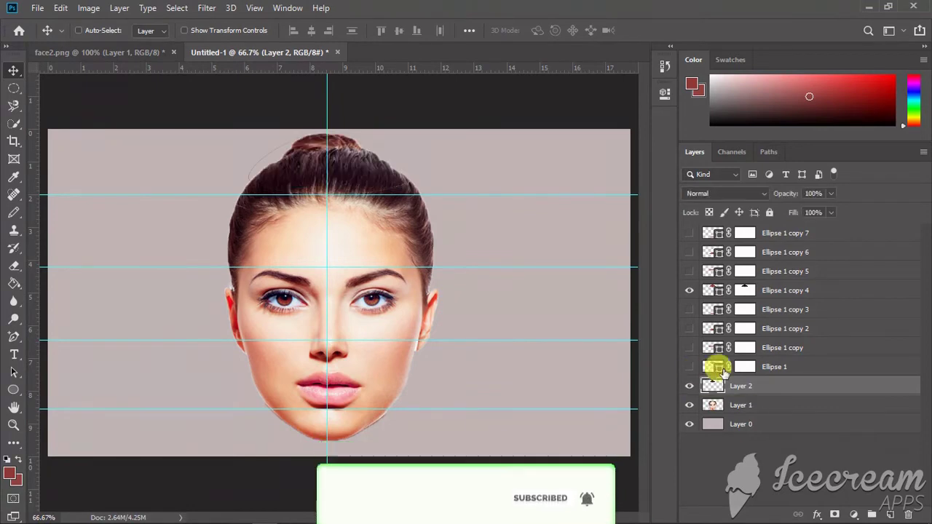
- Rename the pasted hair cap layer as a1 and check its content by switching its visibility off and on
double_click(741, 385)
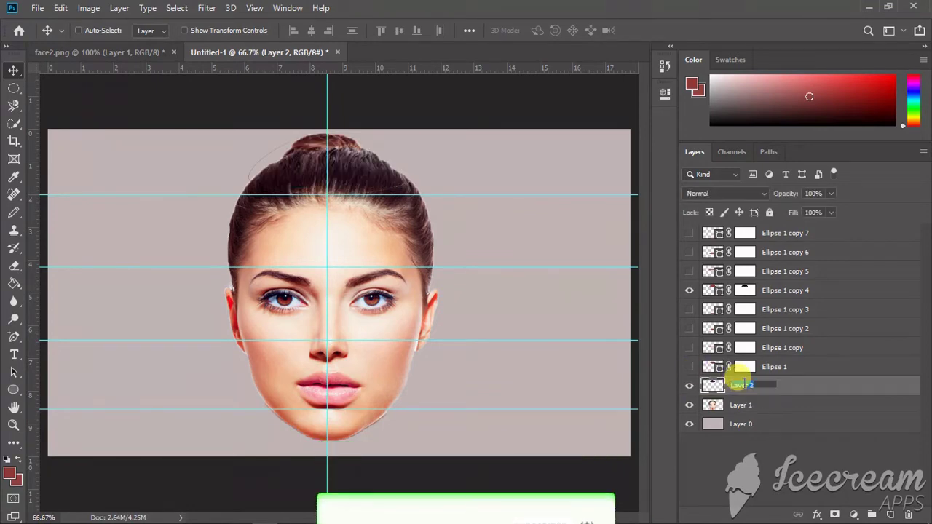
type("a1")
left_click(778, 447)
left_click(689, 386)
left_click(689, 386)
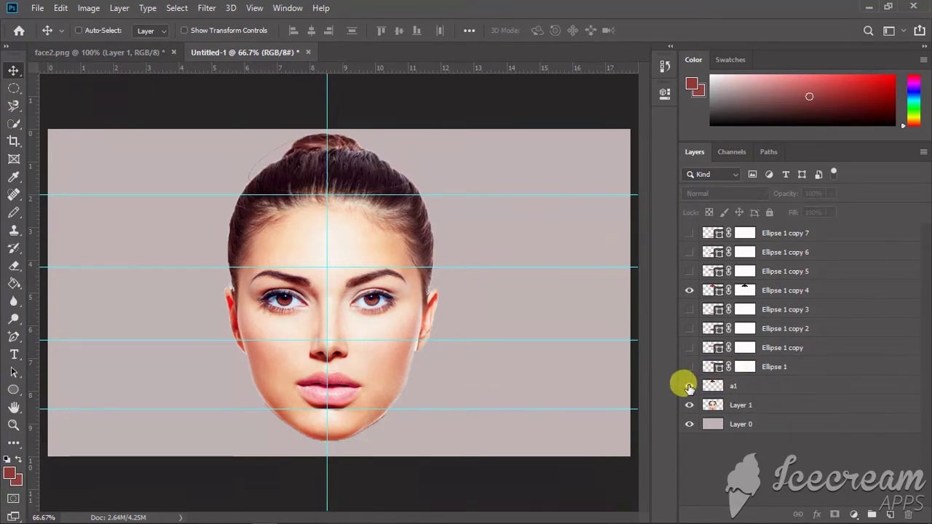
- Show Ellipse 1 copy 5 instead of Ellipse 1 copy 4 and reshape its path into a dome by raising the top anchor and pulling its handles outward
left_click(689, 272)
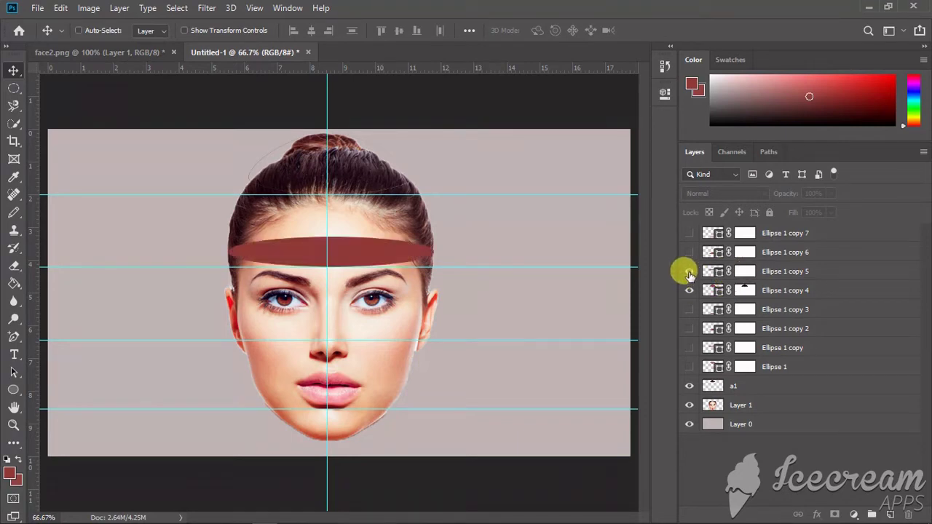
left_click(712, 291)
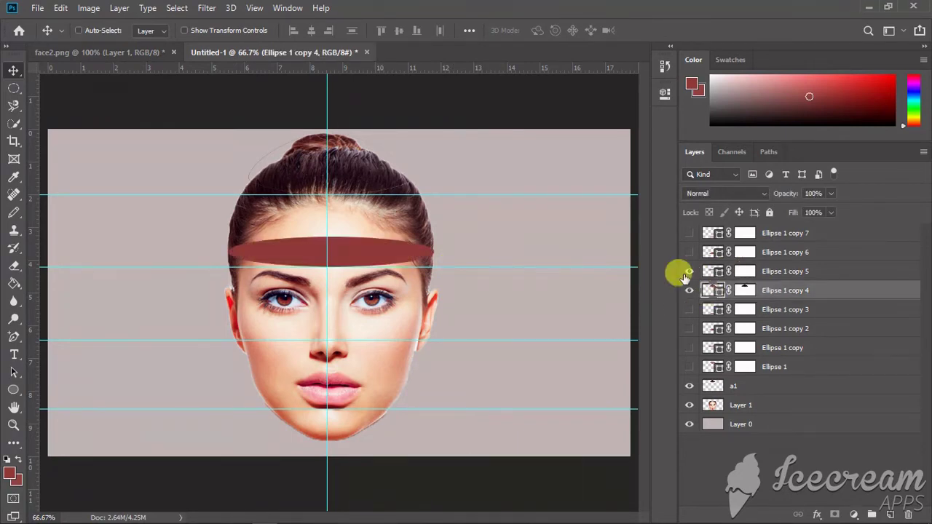
left_click(13, 337)
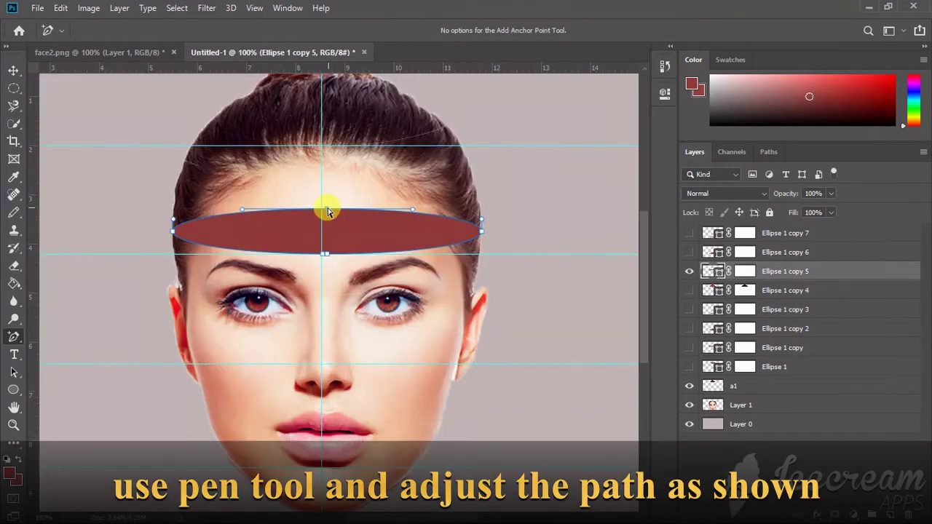
left_click_drag(327, 206, 326, 450)
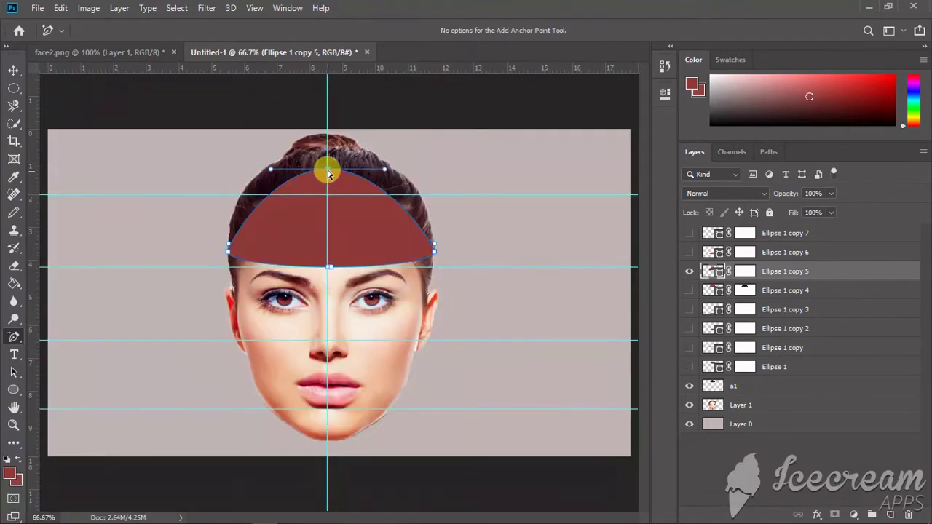
left_click_drag(328, 173, 327, 145)
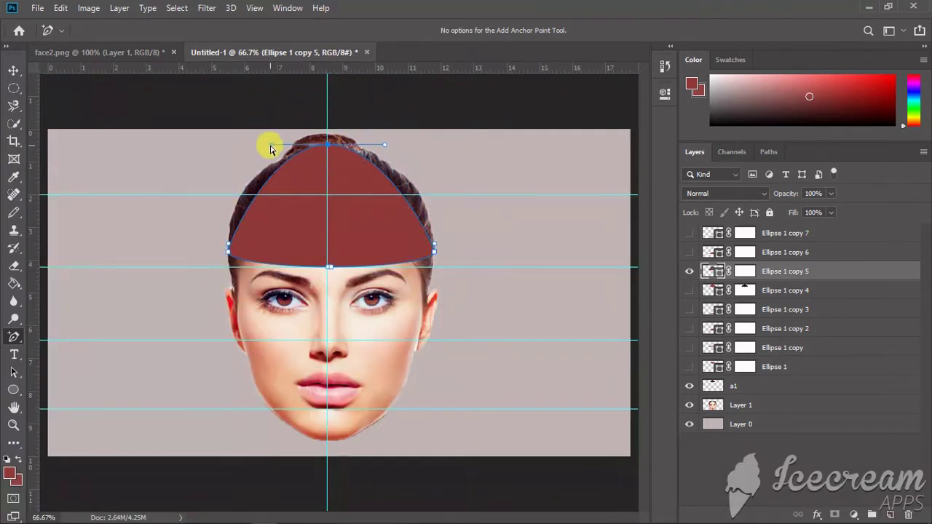
left_click_drag(225, 140, 222, 139)
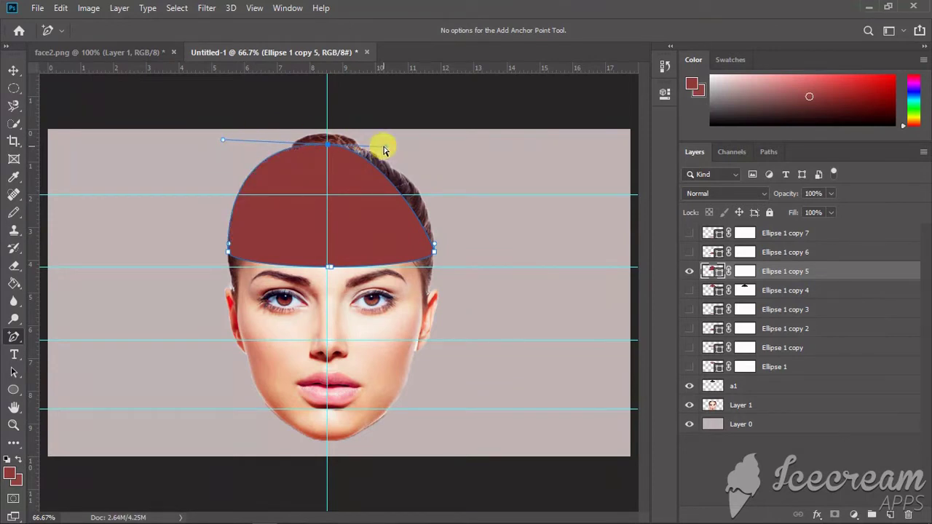
left_click_drag(403, 149, 443, 142)
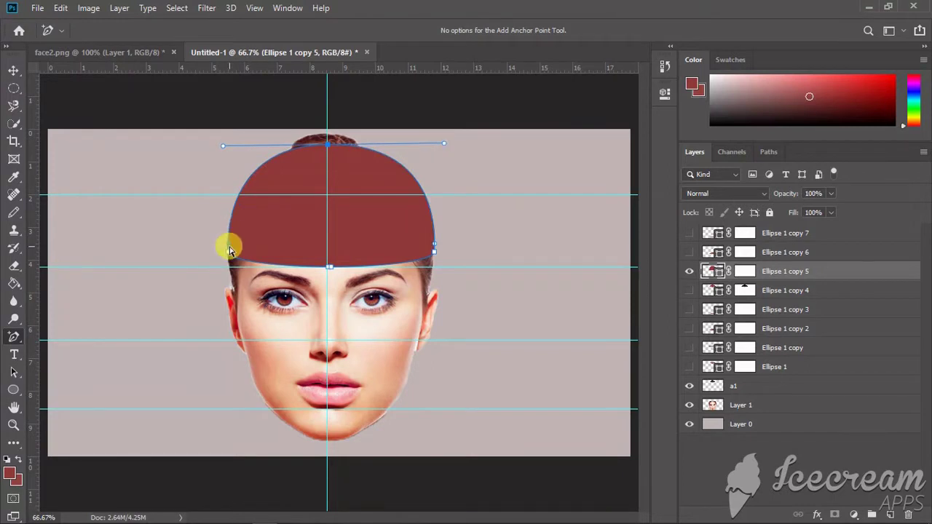
left_click_drag(228, 251, 203, 251)
left_click_drag(435, 255, 458, 245)
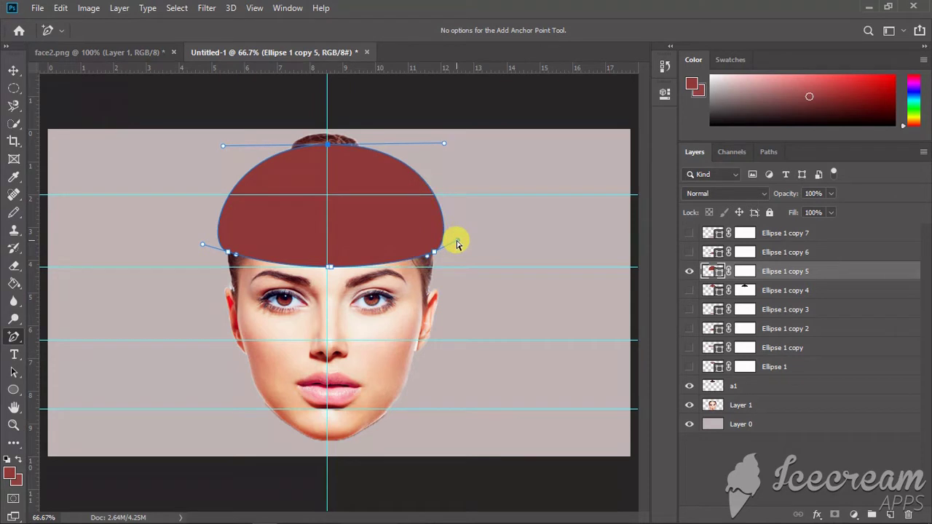
- Load the Ellipse 1 copy 5 outline as a selection and mask out that area in its layer mask
left_click(736, 270)
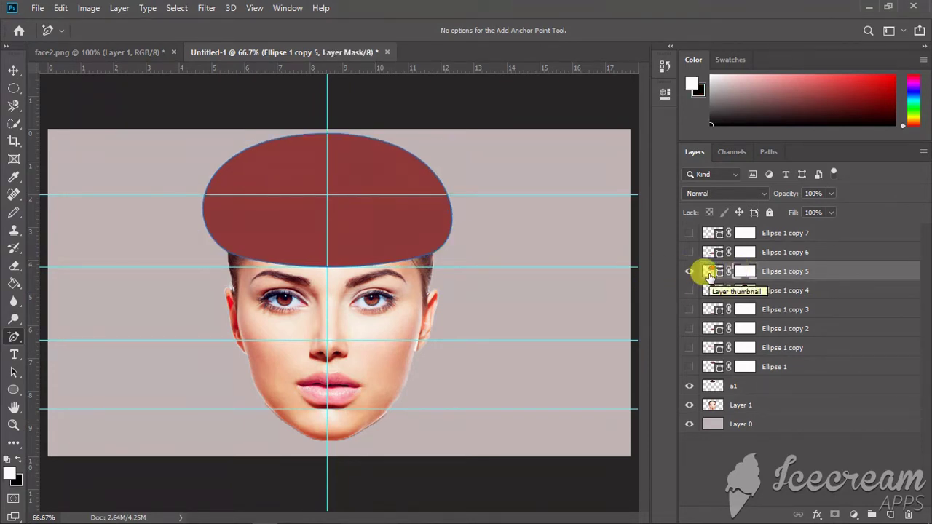
left_click(710, 274, "ctrl")
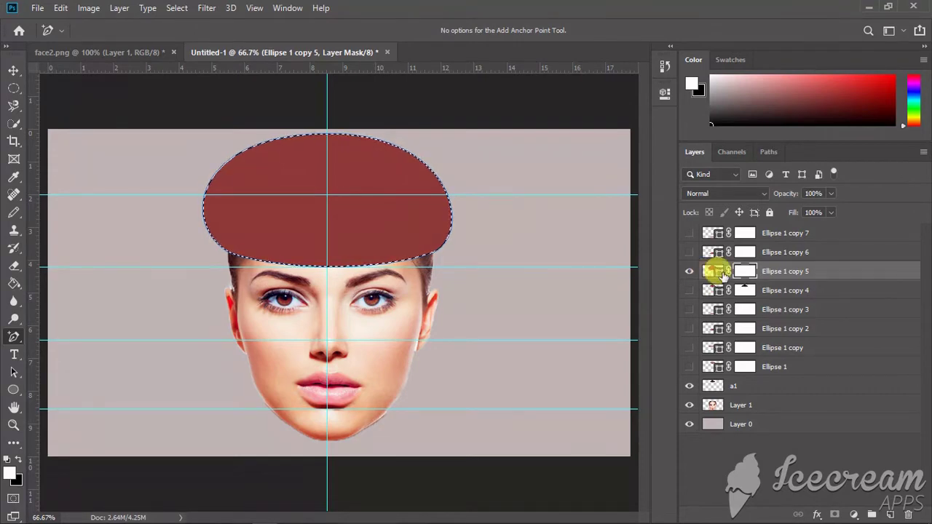
key("Delete")
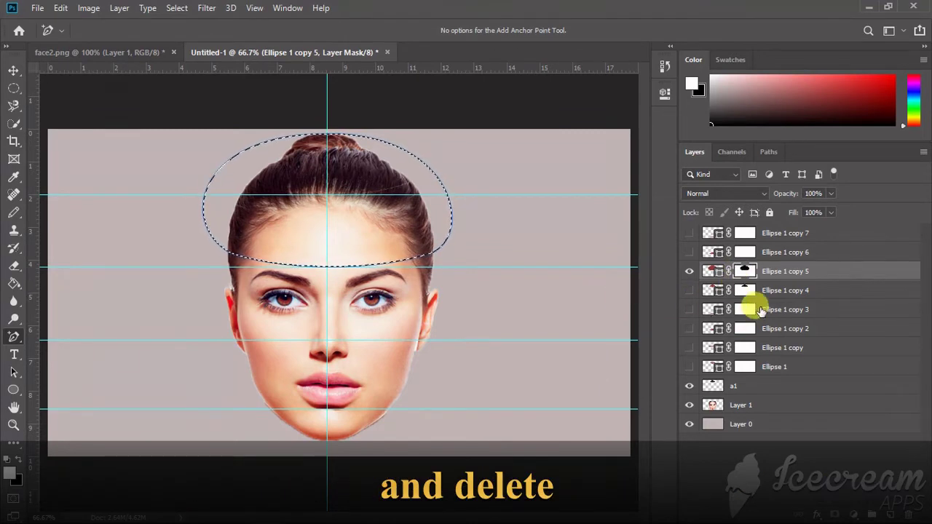
key("Delete")
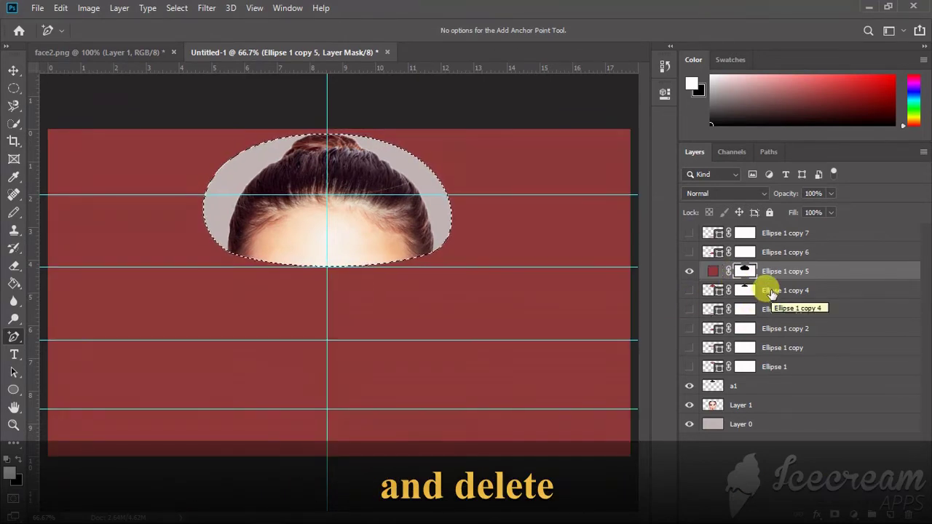
key("ctrl+z")
- Cut the selected forehead section out of Layer 1, paste it as a new layer and move it back into place below the hair cap
left_click(789, 408)
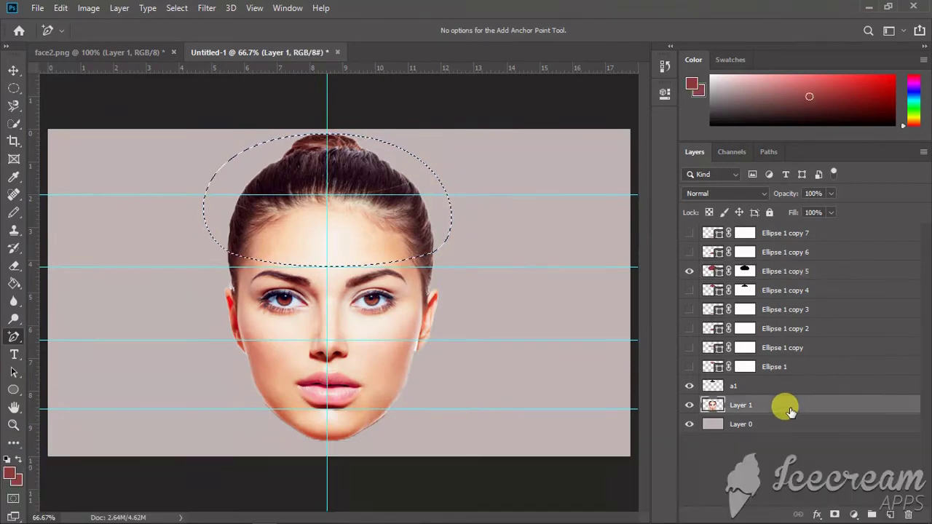
key("ctrl+x")
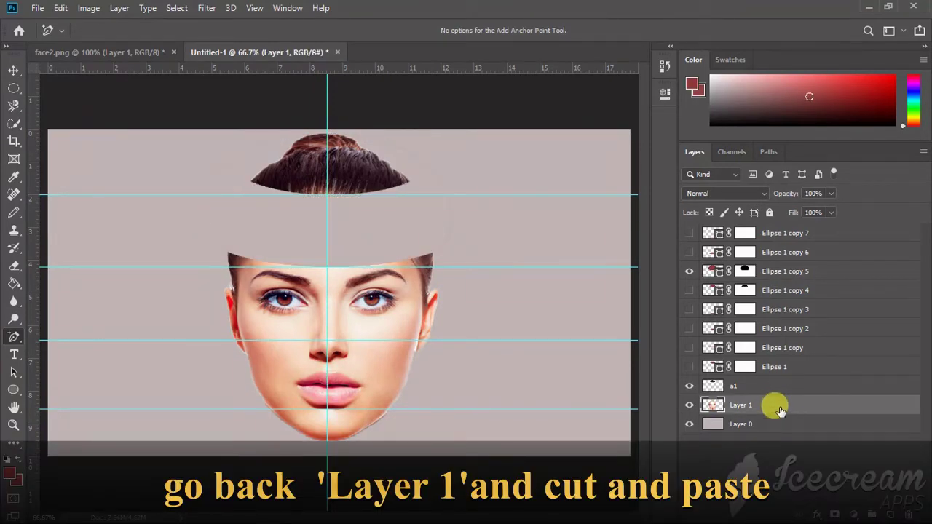
key("ctrl+v")
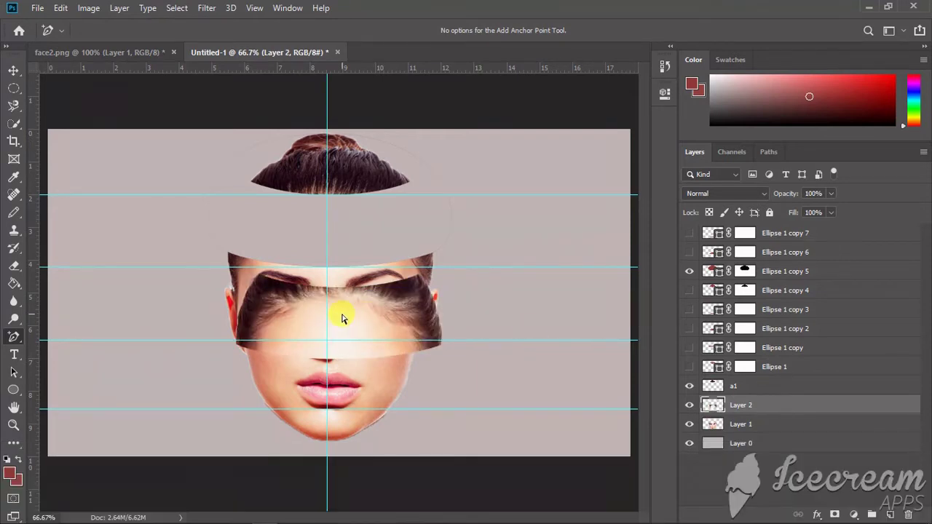
left_click(13, 70)
left_click_drag(346, 300, 343, 244)
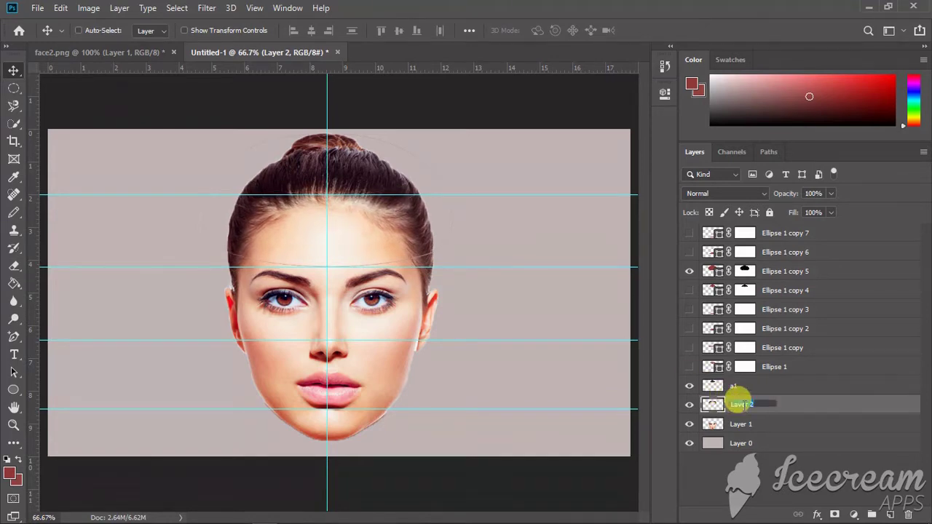
- Rename the pasted forehead layer as a2 and check its content by switching its visibility off and on
left_click(788, 464)
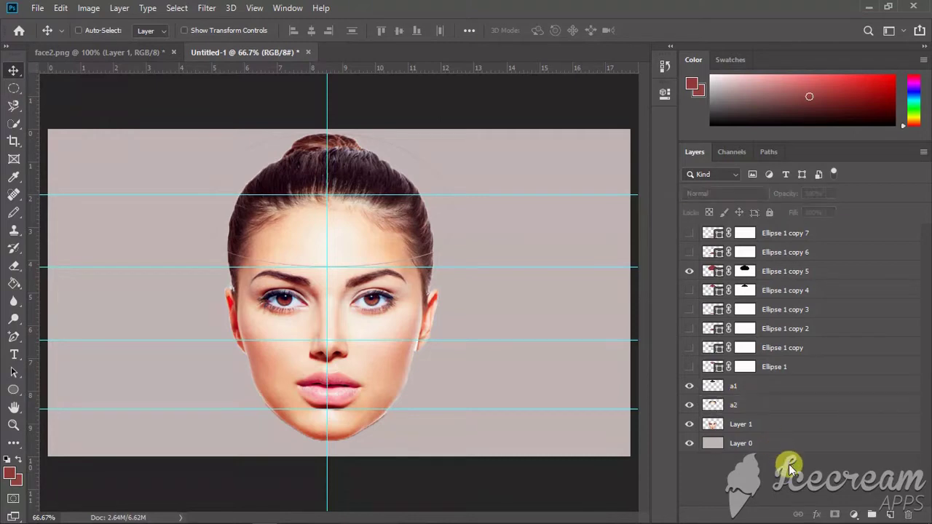
left_click(689, 405)
left_click(689, 405)
left_click(689, 405)
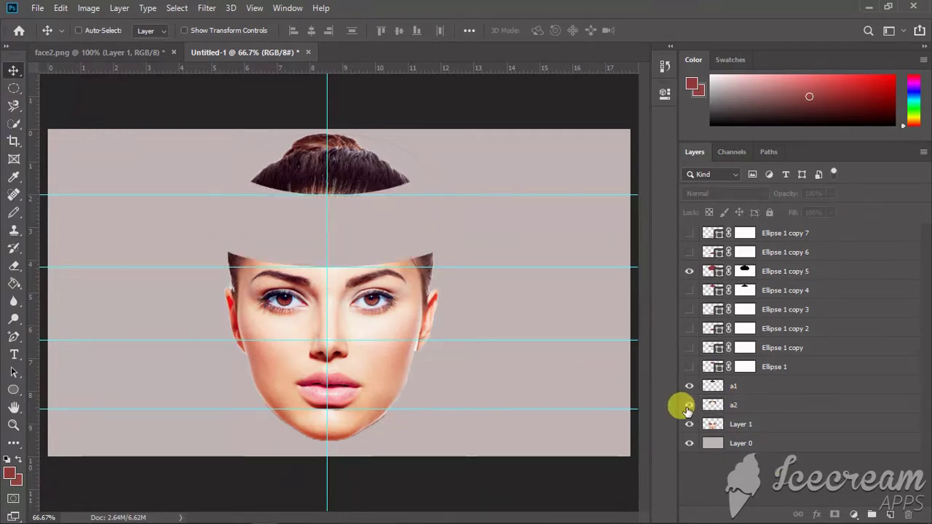
left_click(689, 405)
- Show Ellipse 1 copy 6 and reshape its path by raising the top anchor to the hair bun and pulling the handles outward
left_click(689, 252)
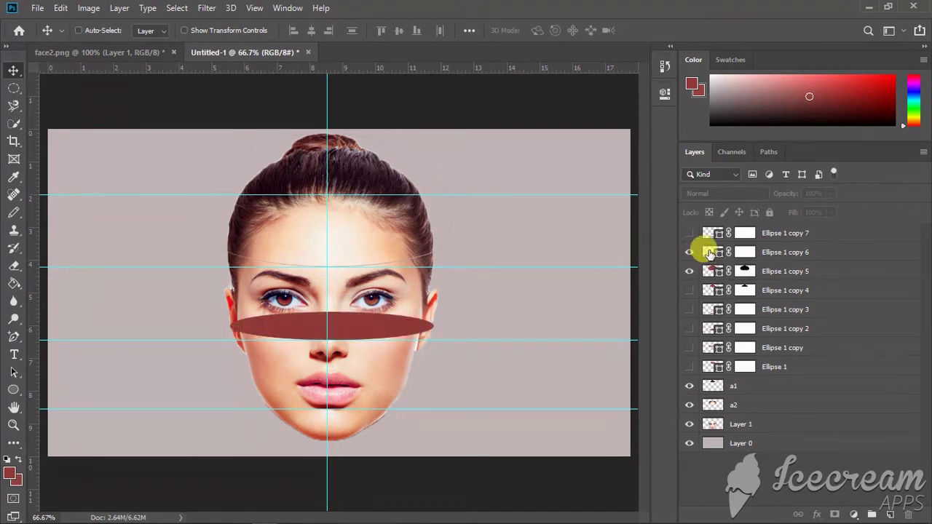
left_click(710, 252)
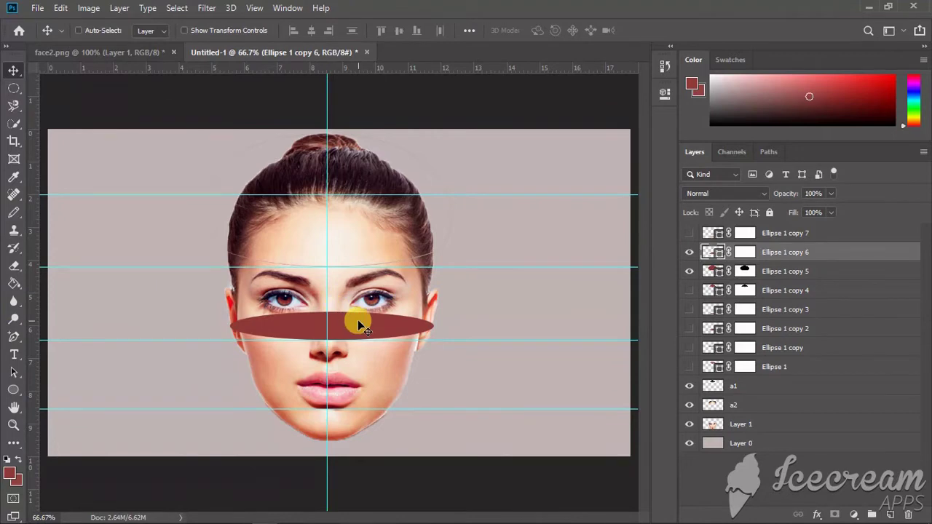
double_click(708, 252)
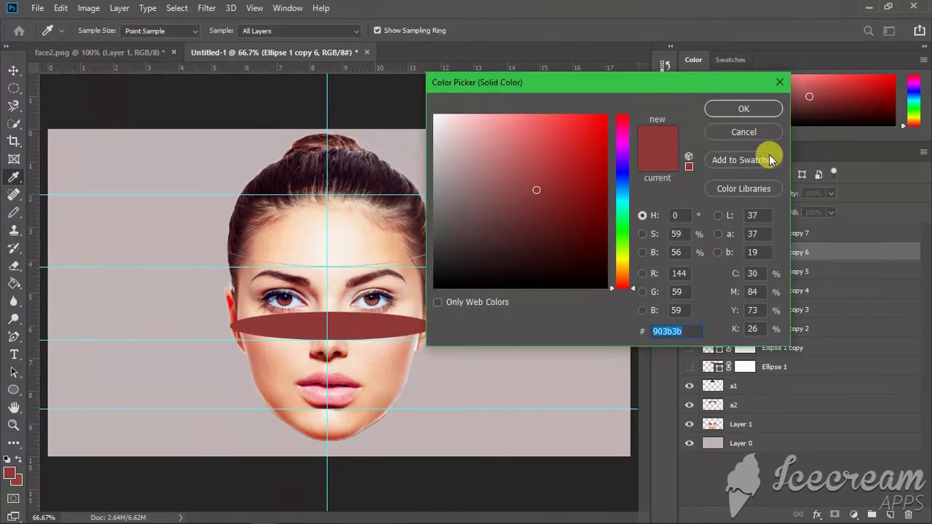
left_click(778, 84)
key("p")
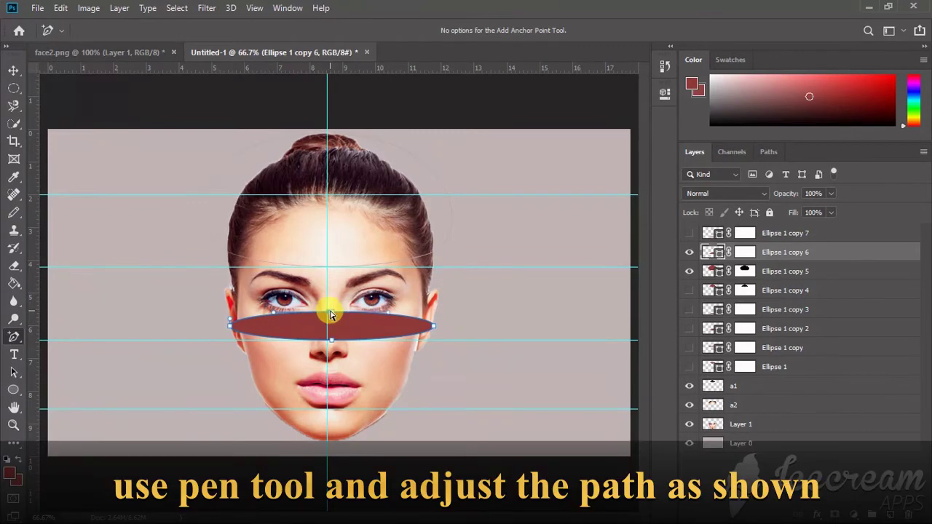
left_click_drag(331, 311, 331, 313)
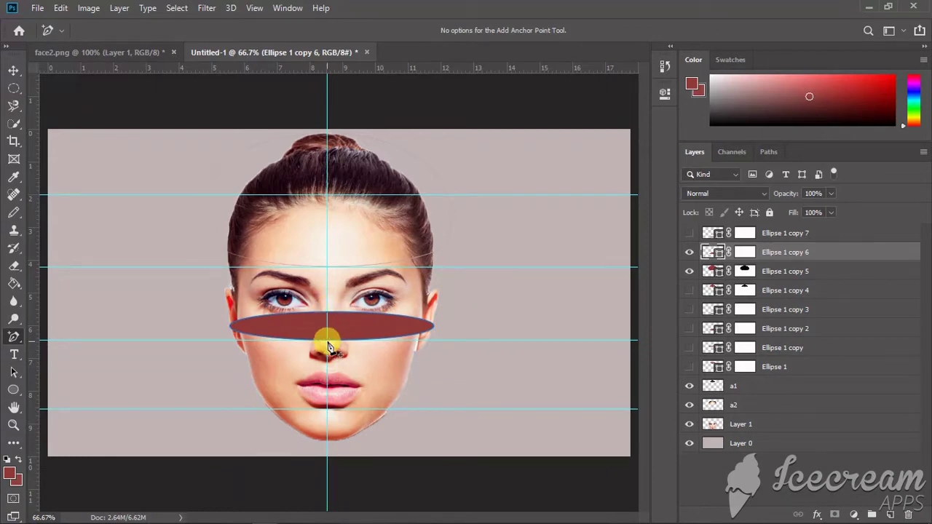
left_click(338, 343)
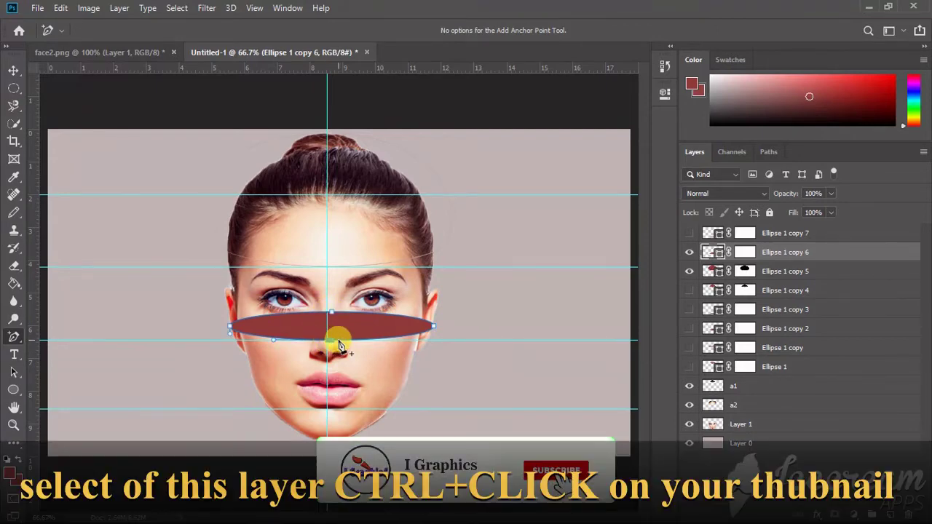
left_click_drag(333, 312, 327, 137)
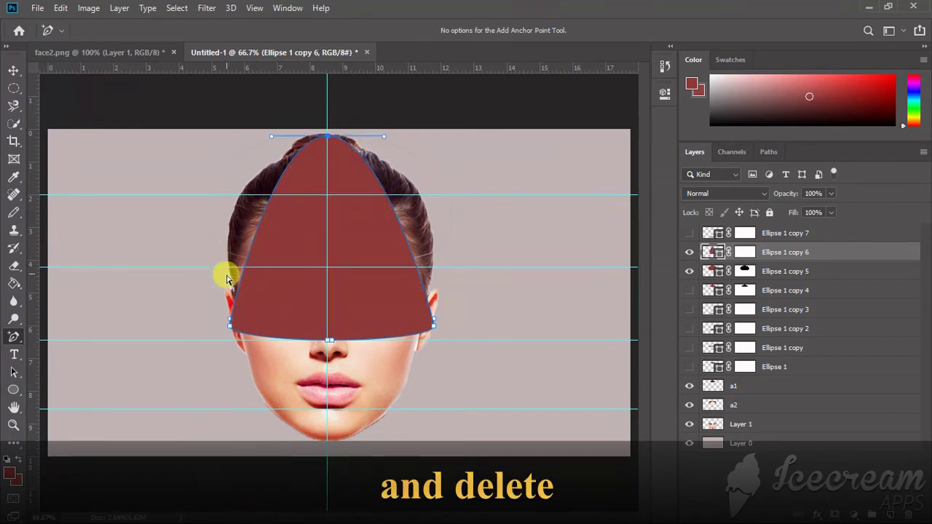
left_click_drag(271, 137, 244, 137)
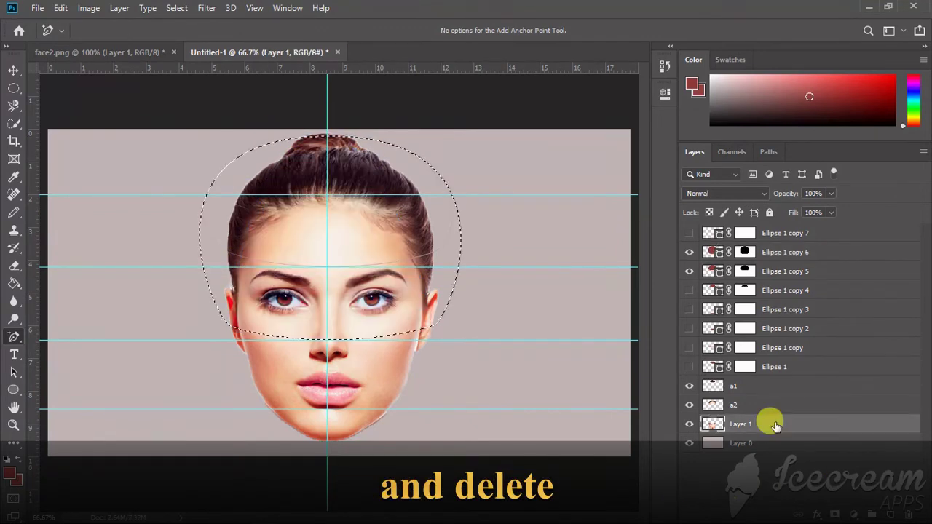
- Cut the selected eye section out of Layer 1 and paste it as a new layer named a3
key("Delete")
key("ctrl+d")
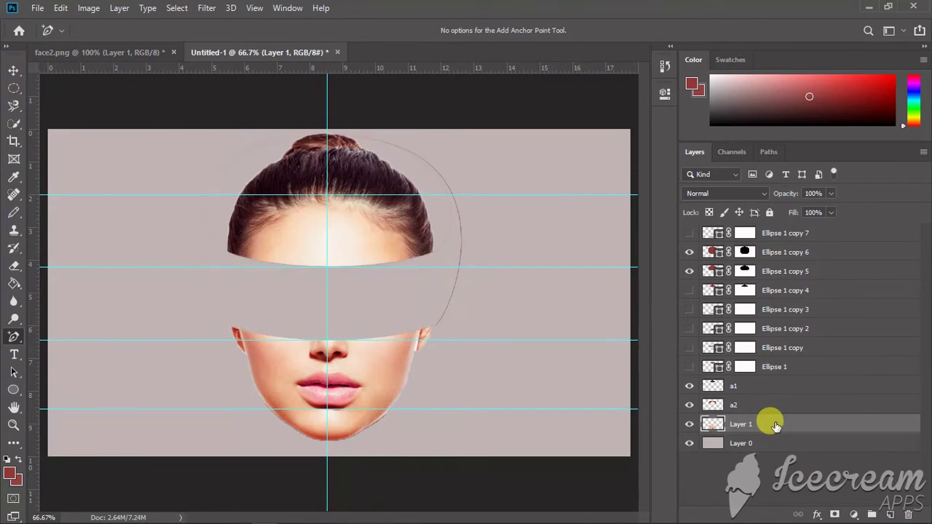
key("ctrl+v")
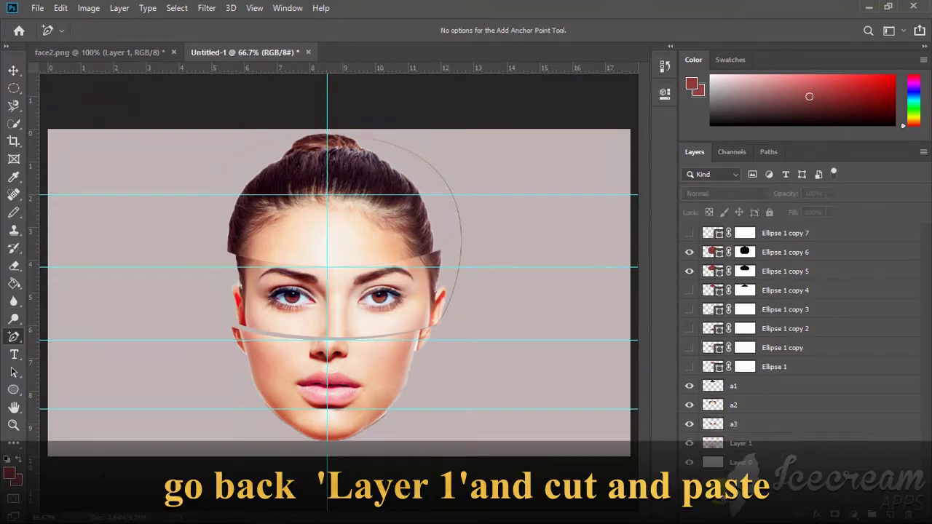
- Move layer a3 back into place so the eye section lines up with the forehead and the lower face
left_click(710, 487)
left_click(12, 72)
left_click(305, 298)
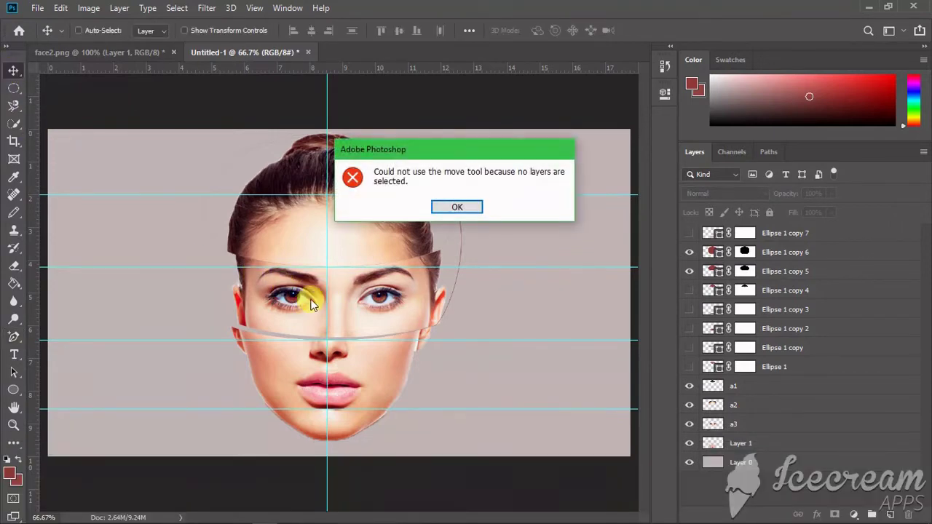
left_click(455, 208)
left_click(732, 422)
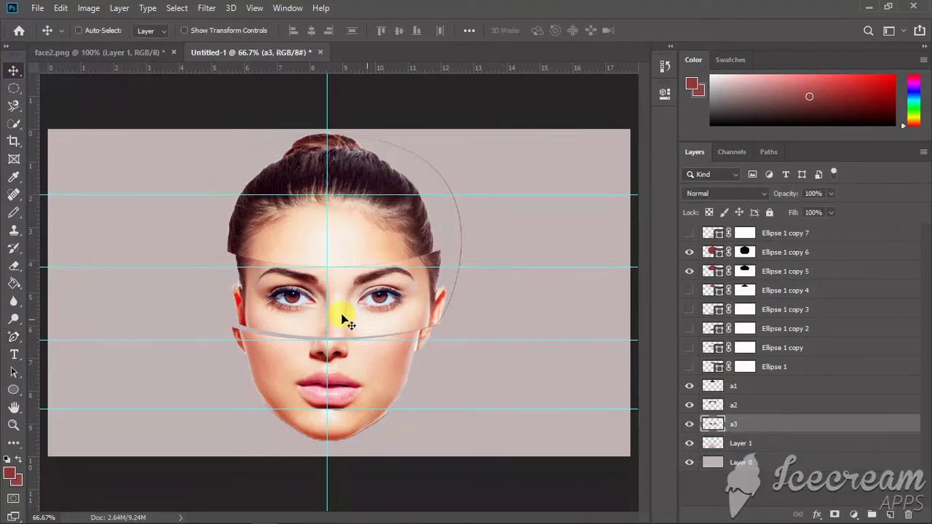
left_click_drag(333, 311, 351, 318)
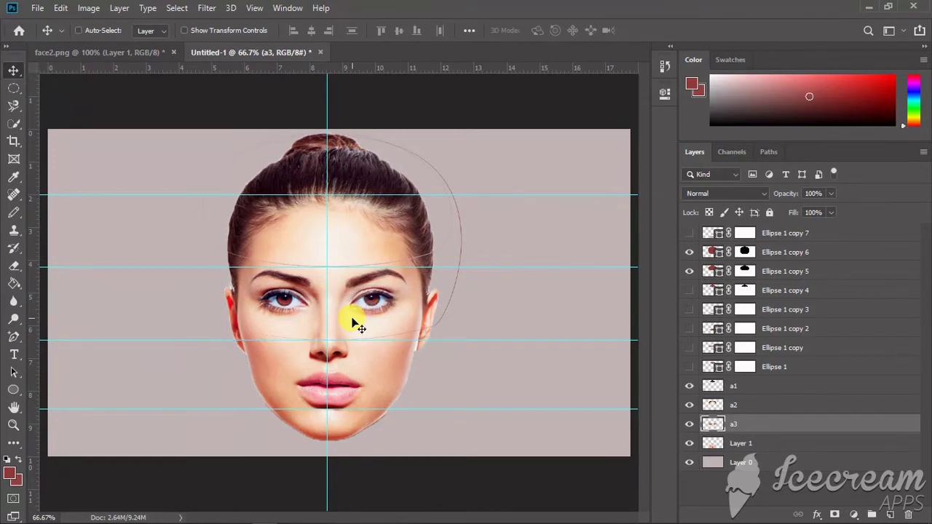
- Hide Ellipse 1 copy 6 and Ellipse 1 copy 5, and make Ellipse 1 copy 7 visible and selected
left_click(689, 252)
left_click(688, 271)
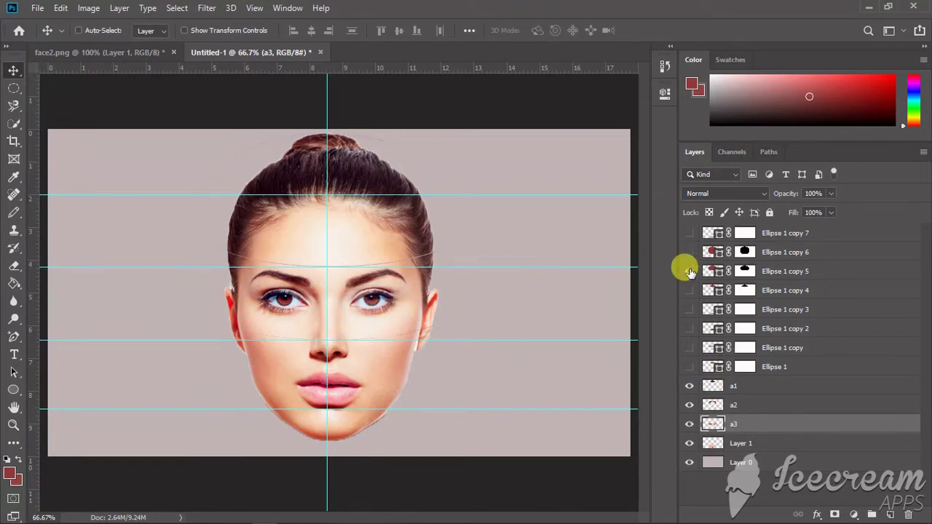
left_click(689, 235)
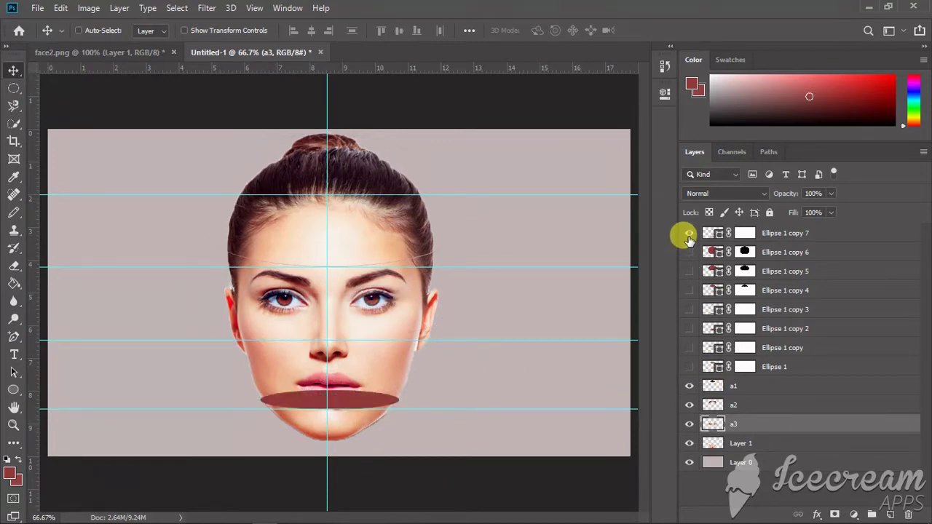
left_click(713, 235)
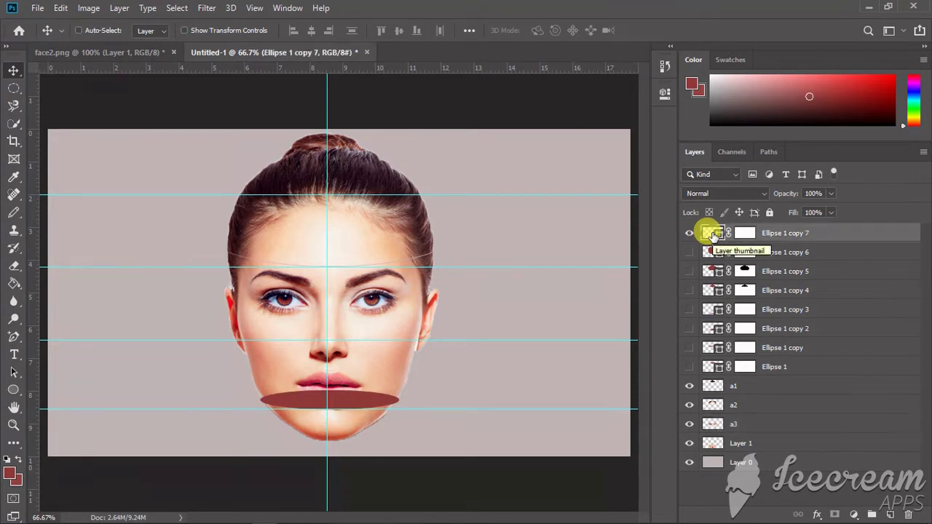
double_click(713, 235)
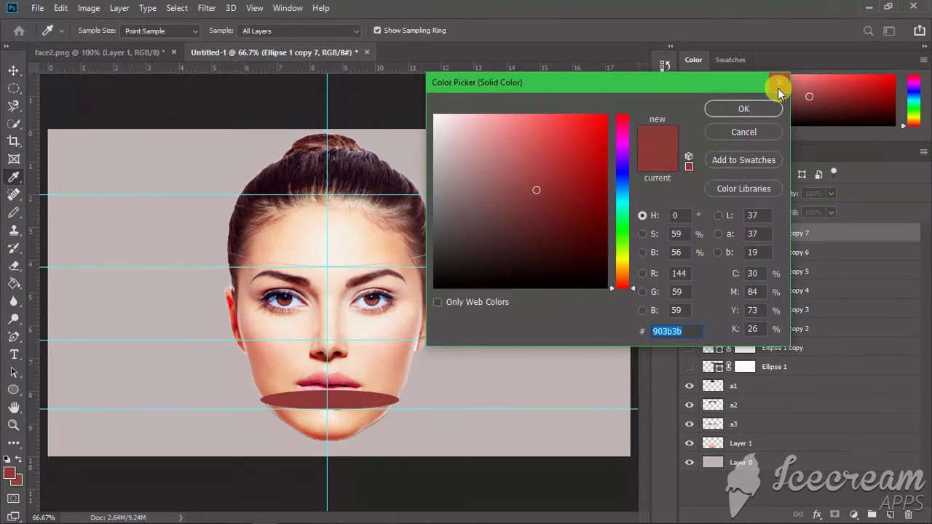
left_click(770, 94)
- Reshape the Ellipse 1 copy 7 path by raising its top anchor to eyebrow level and pulling the top and side handles outward
left_click(12, 338)
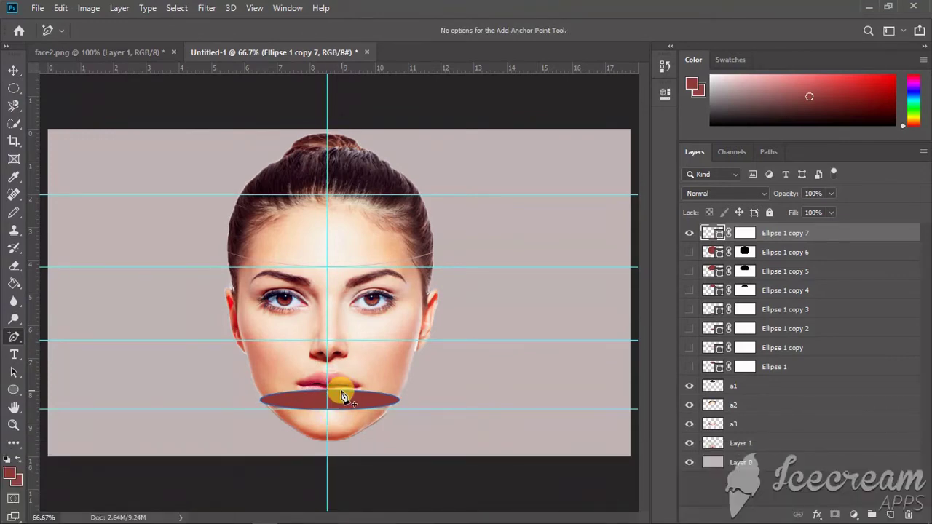
left_click_drag(334, 397, 140, 267)
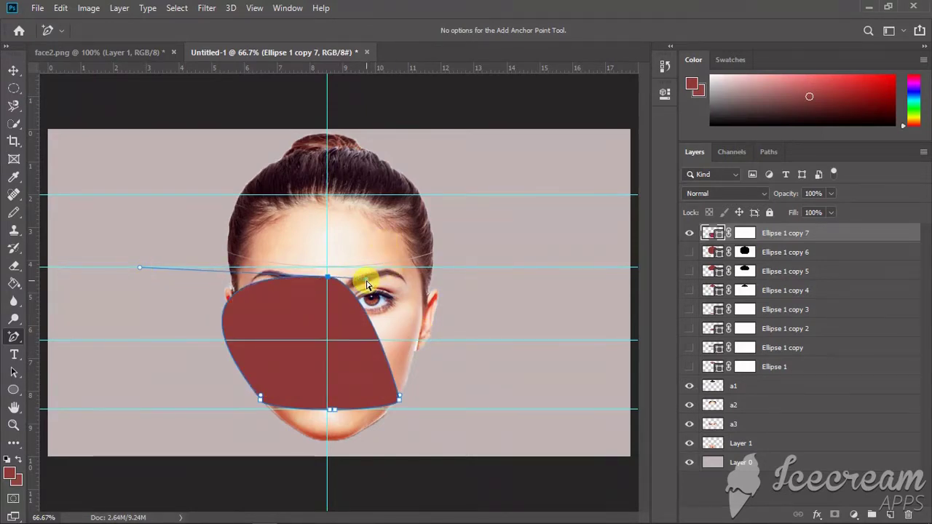
left_click_drag(366, 278, 522, 274)
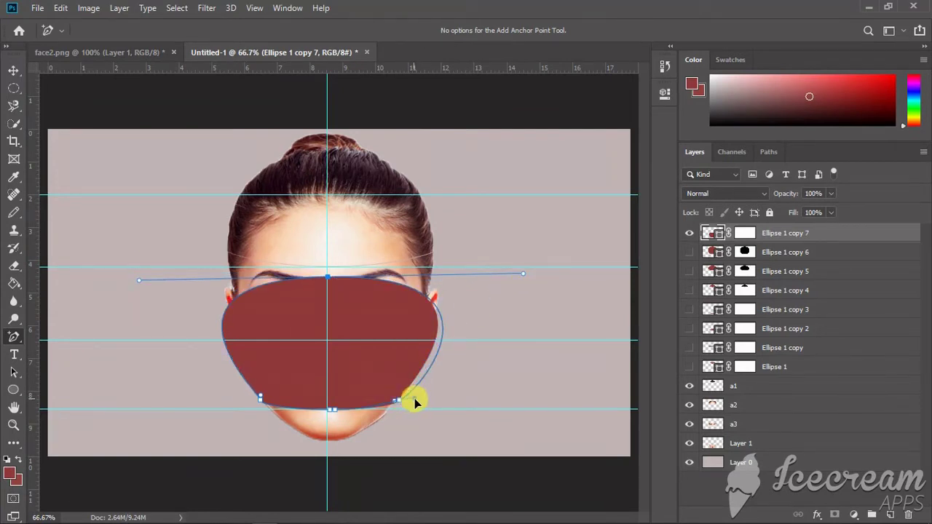
left_click_drag(414, 398, 415, 398)
left_click_drag(260, 395, 252, 392)
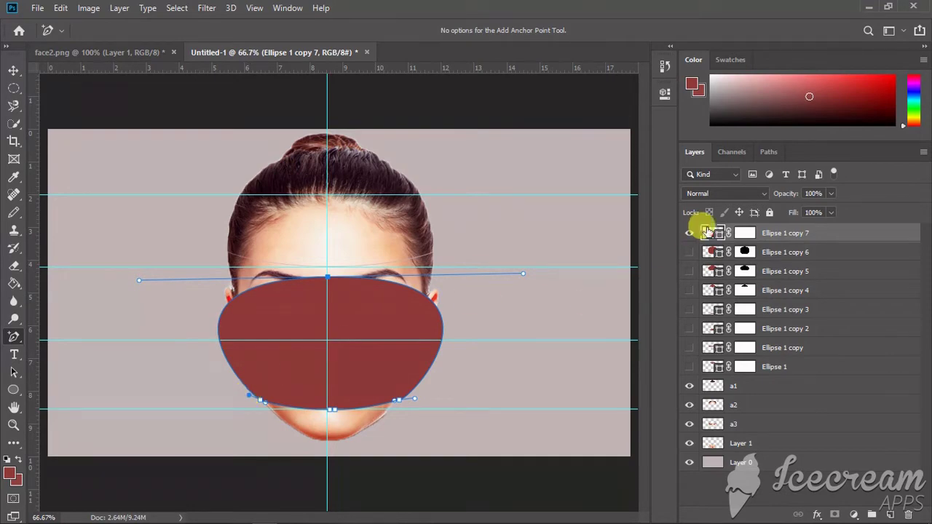
- Load the Ellipse 1 copy 7 shape as a selection and clear that area in its layer mask
left_click(707, 231, "ctrl")
left_click(744, 233)
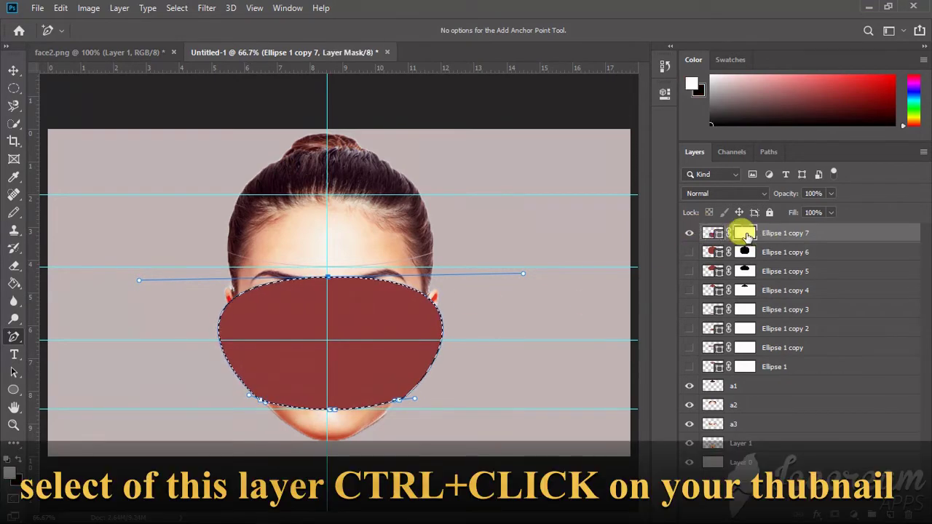
key("Delete")
- Try to cut the selected nose-and-mouth section out of Layer 1 and paste it as a new layer named a4
left_click(764, 445)
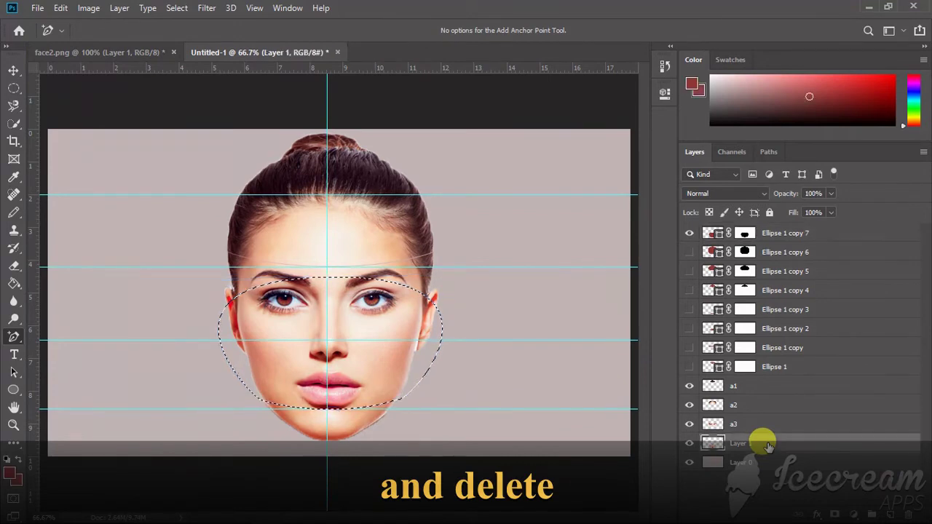
key("Delete")
key("ctrl+d")
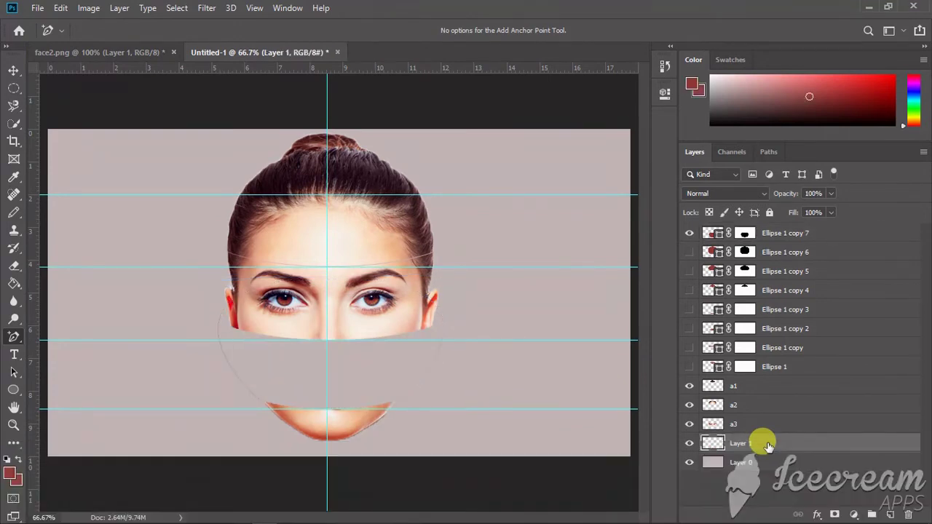
key("ctrl+v")
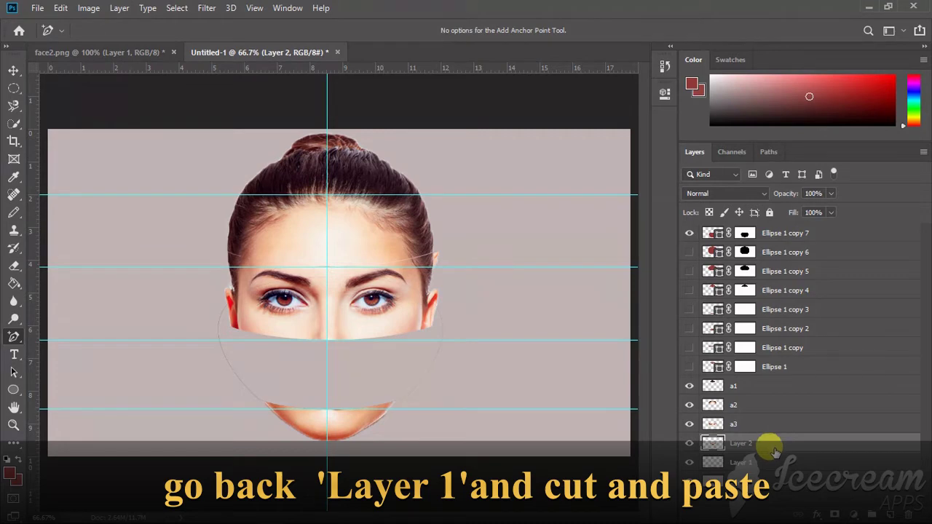
double_click(764, 444)
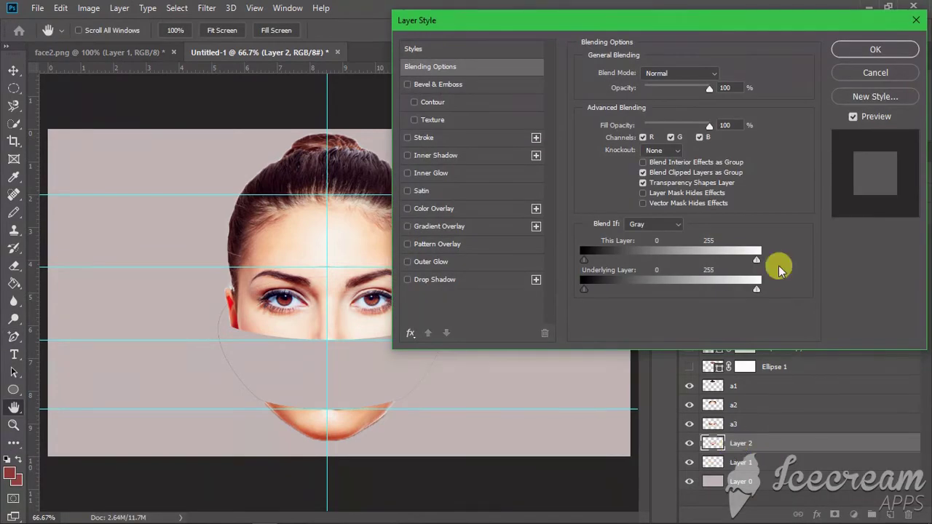
left_click(872, 77)
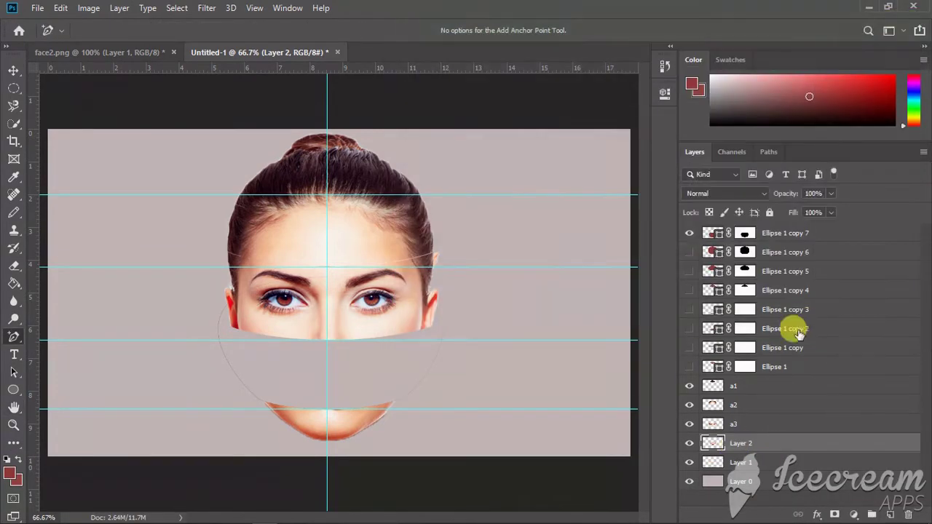
double_click(742, 444)
type("a4")
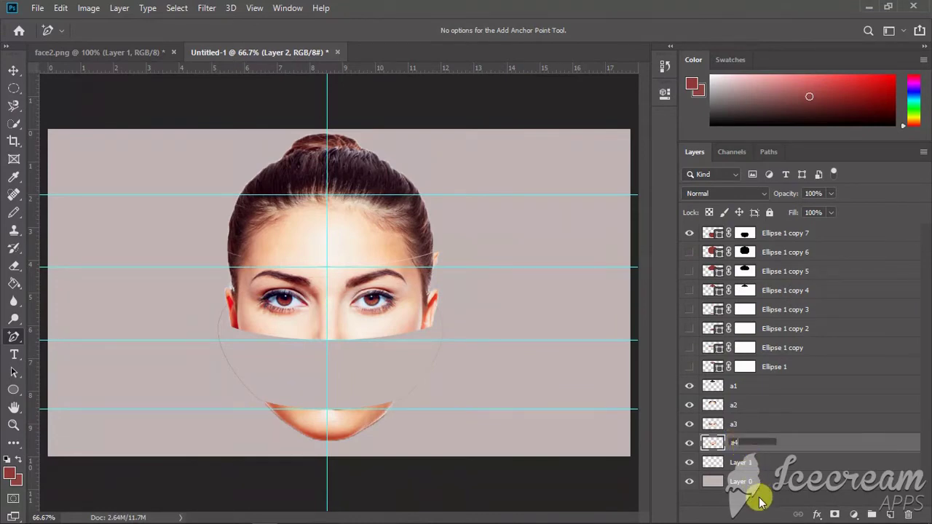
key("Return")
- With the selection restored, cut the nose-and-mouth section from Layer 1 again, paste it as a new layer and rename it a4
left_click(750, 463)
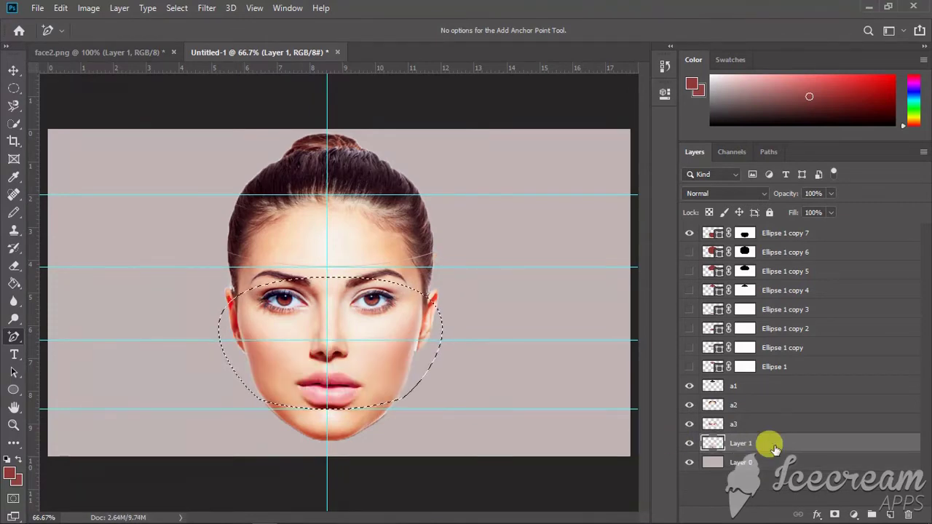
key("ctrl+x")
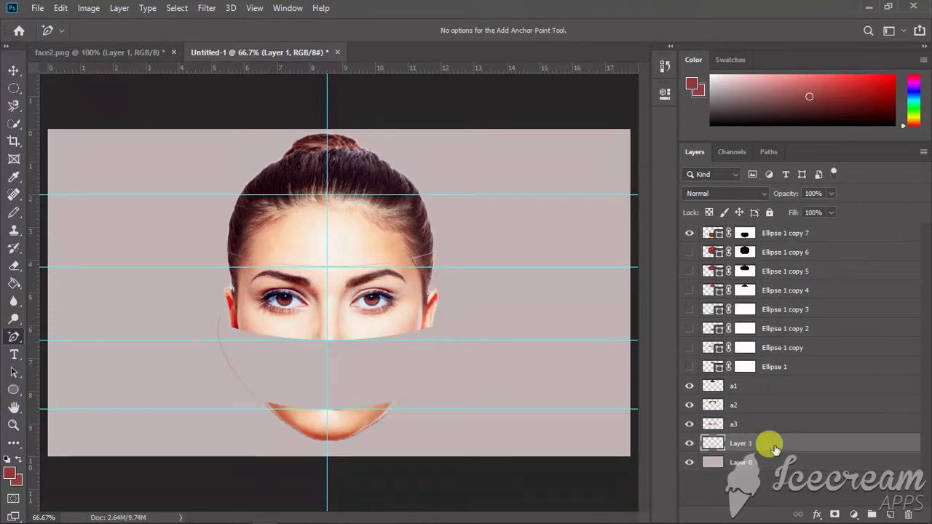
left_click(775, 463)
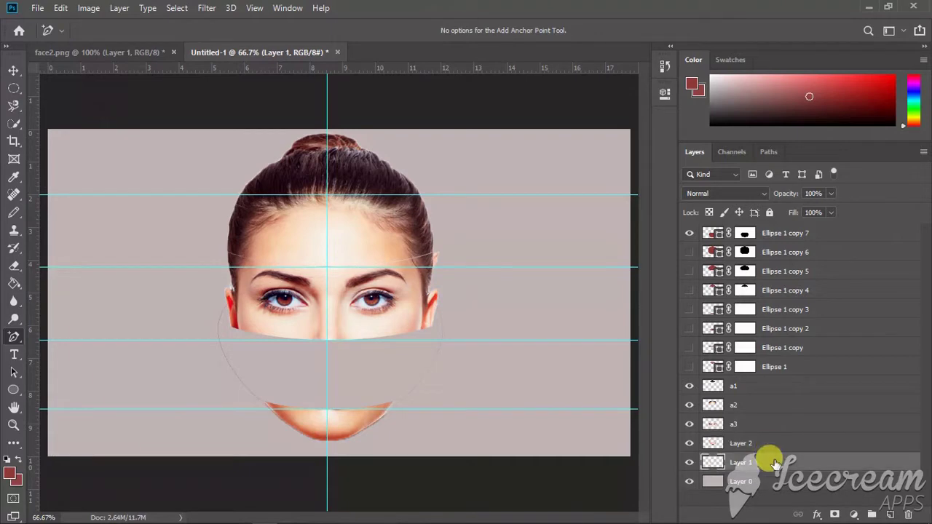
double_click(741, 442)
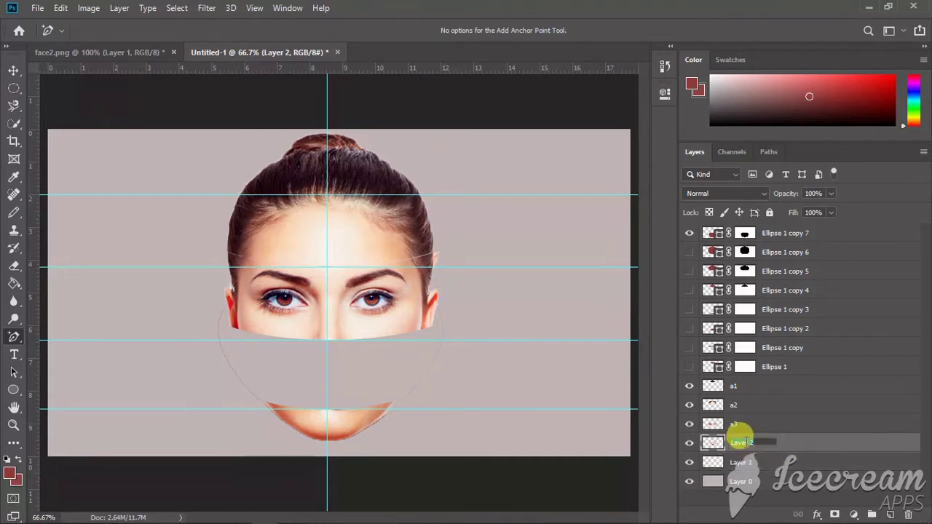
left_click(621, 475)
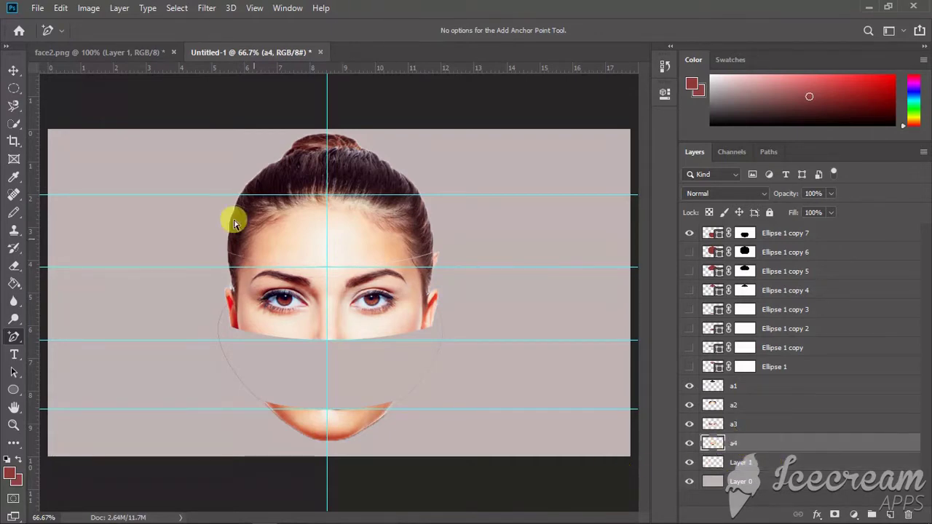
- Move layer a4 down into the gap between the eyes and chin, and check it by switching its visibility off and on
left_click(15, 72)
left_click(184, 30)
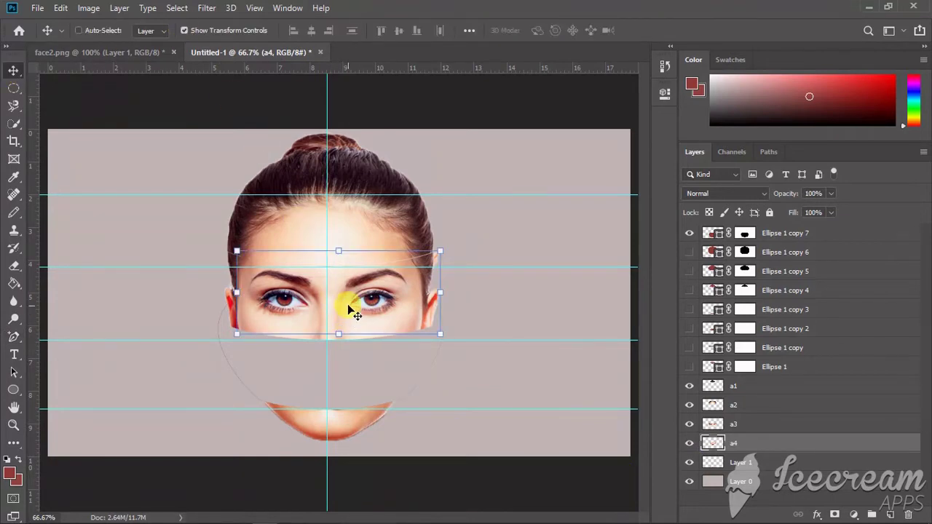
left_click_drag(343, 306, 340, 380)
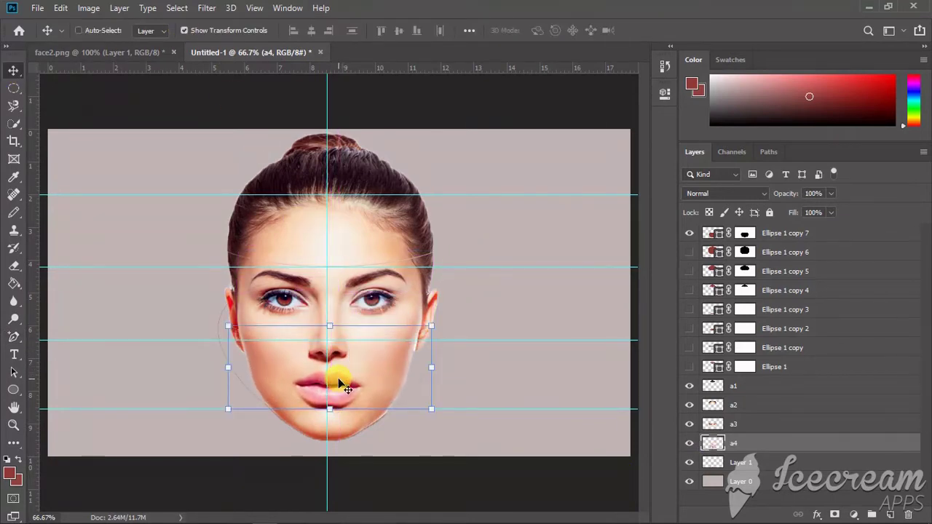
left_click(184, 30)
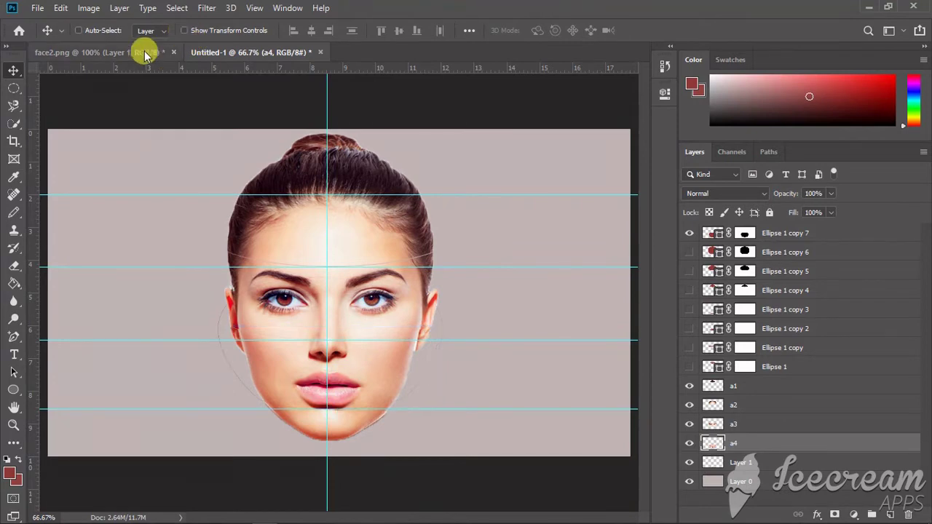
left_click(689, 443)
left_click(689, 443)
left_click(688, 444)
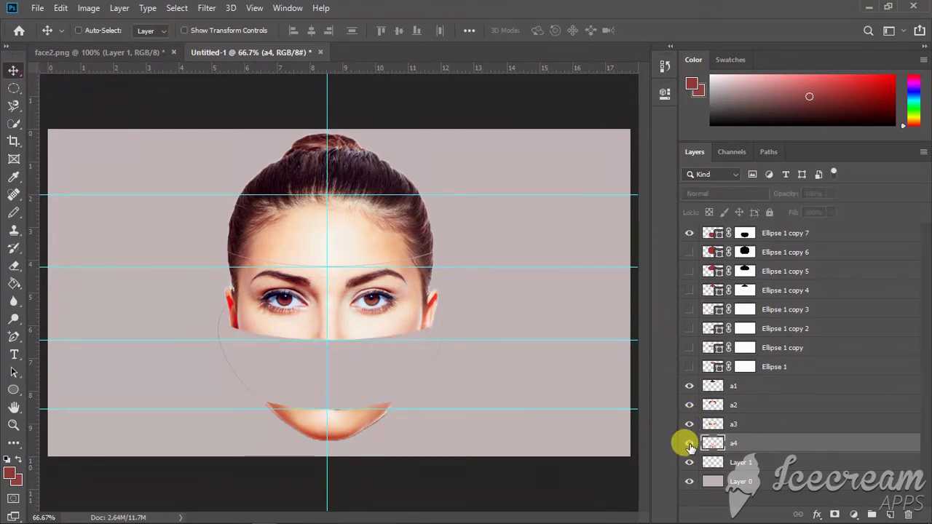
left_click(689, 444)
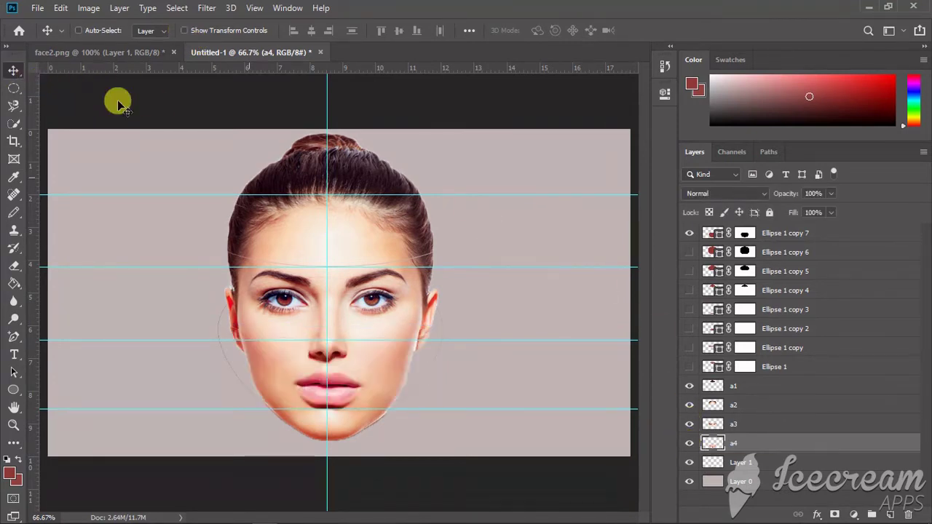
- Rename Layer 1 as a5 and check its chin section by switching its visibility off and on
double_click(741, 461)
left_click(555, 483)
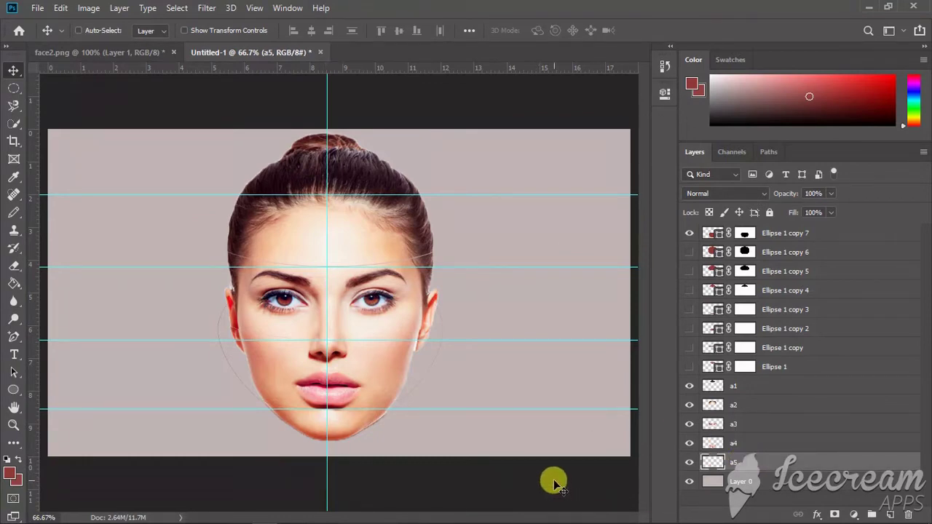
left_click(690, 462)
left_click(689, 462)
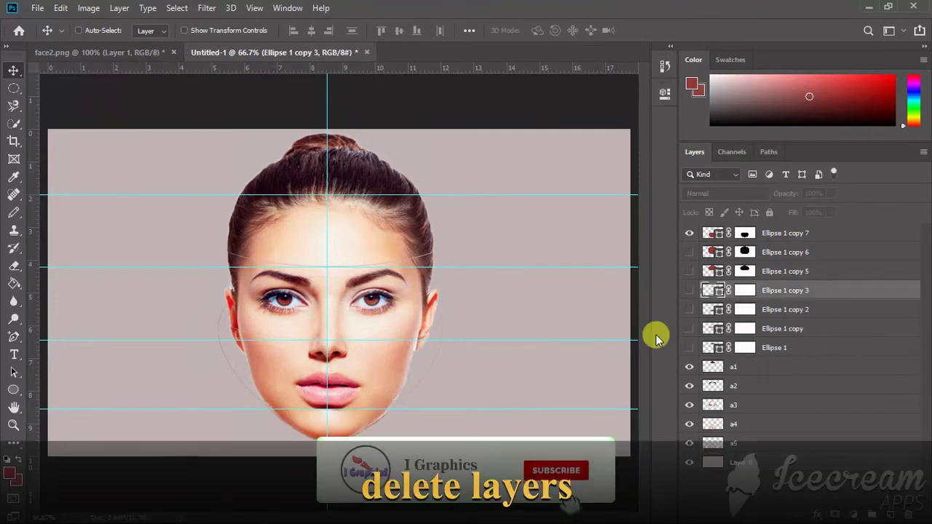
- Delete the used shape layers Ellipse 1 copy 7, Ellipse 1 copy 6 and Ellipse 1 copy 5
left_click(776, 233)
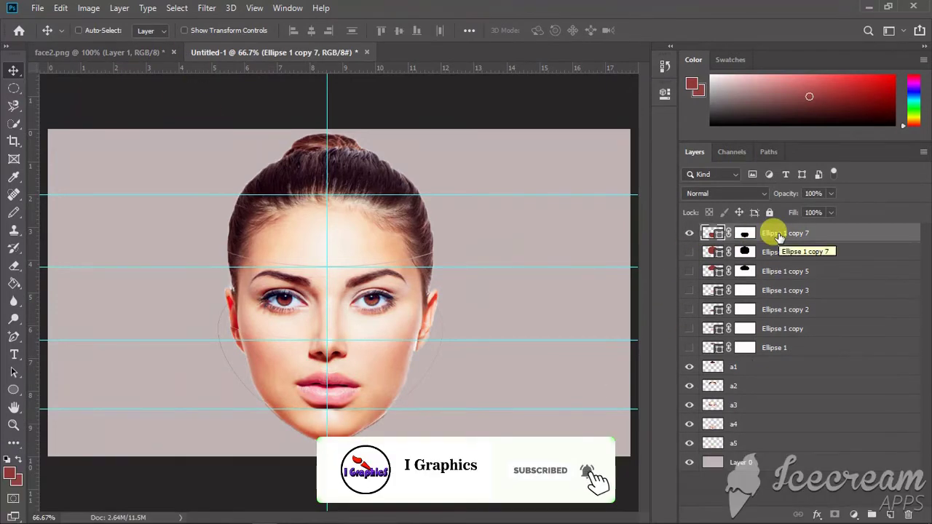
key("Delete")
key("Delete")
key("Delete")
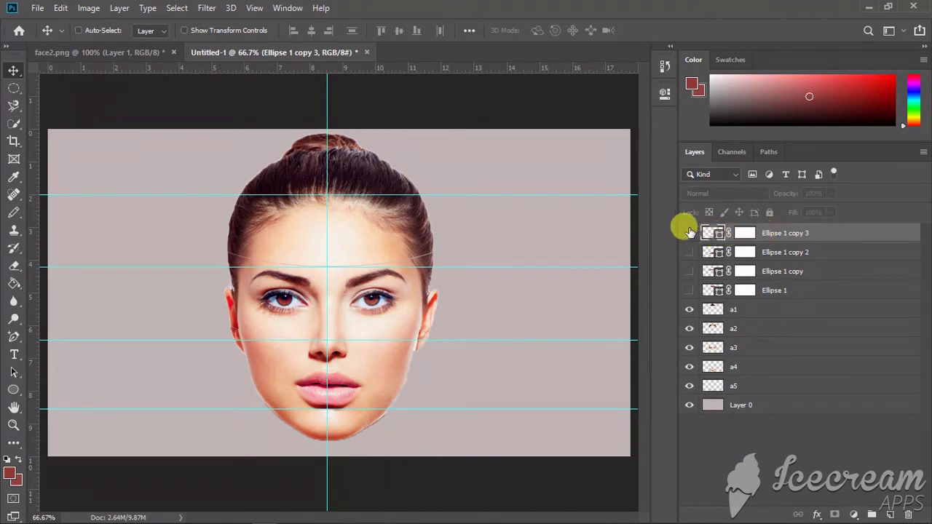
- Check the layers Ellipse 1 copy 3, a1 and a4 by switching their visibility on and off
left_click(690, 233)
left_click(690, 233)
left_click(690, 310)
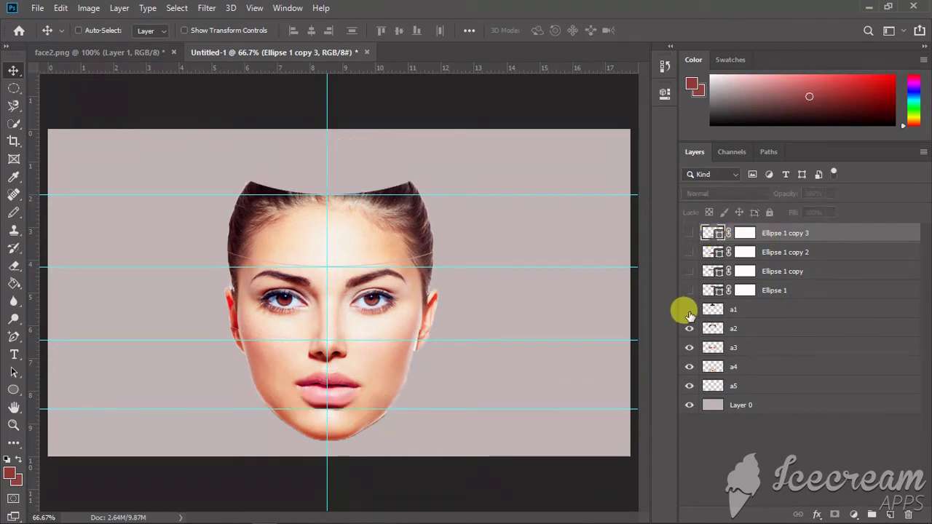
left_click(690, 367)
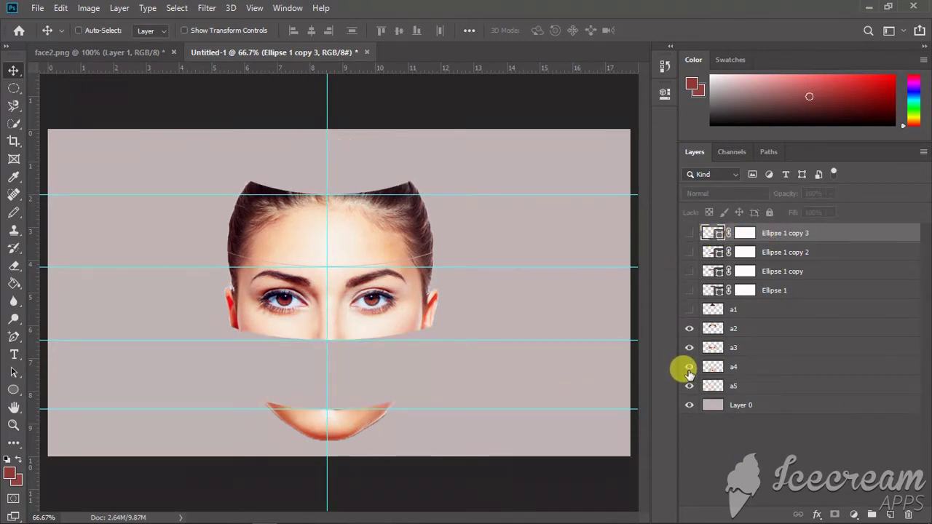
left_click(690, 367)
left_click(690, 309)
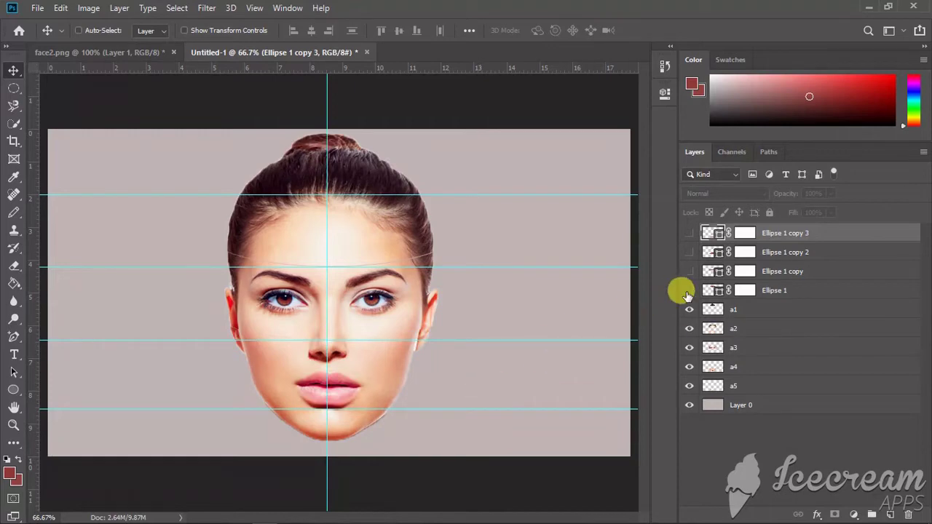
- Check the layers Ellipse 1, a1 and a2 by switching their visibility
left_click(690, 290)
left_click(689, 309)
left_click(689, 310)
left_click(689, 330)
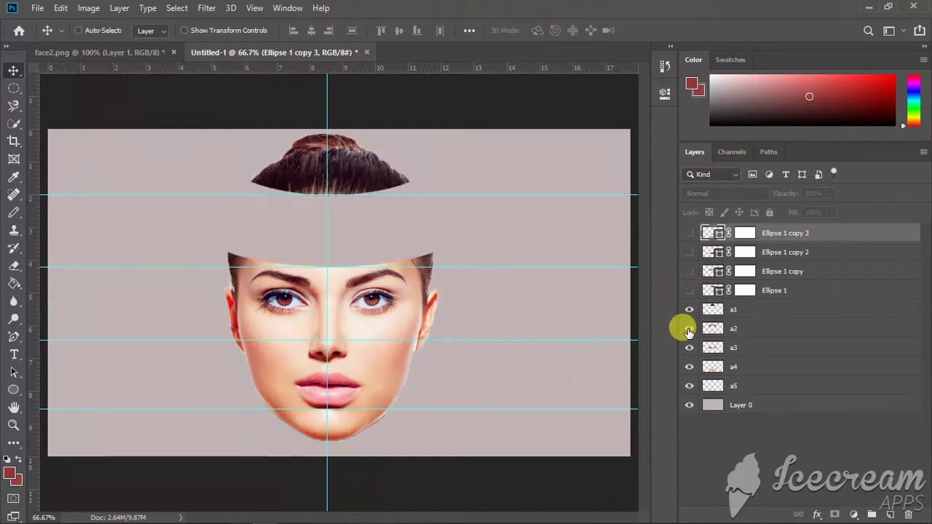
left_click(688, 328)
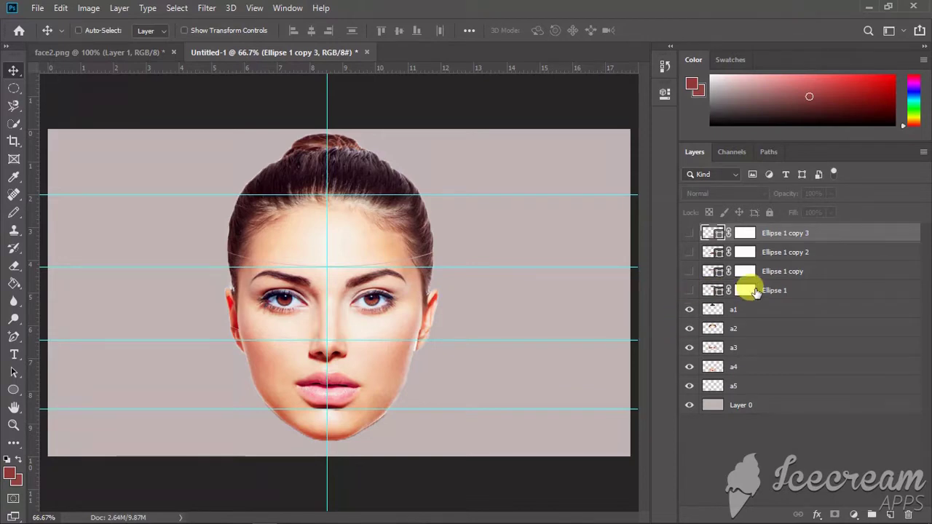
- Move the shape layer Ellipse 1 directly beneath a2, check it against a1 and a2, and leave it visible
left_click_drag(745, 290, 785, 337)
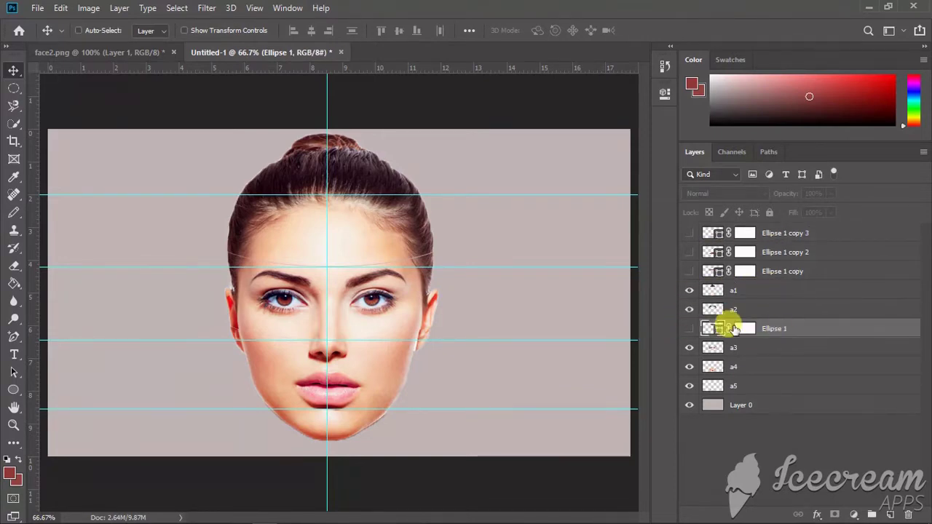
left_click(689, 329)
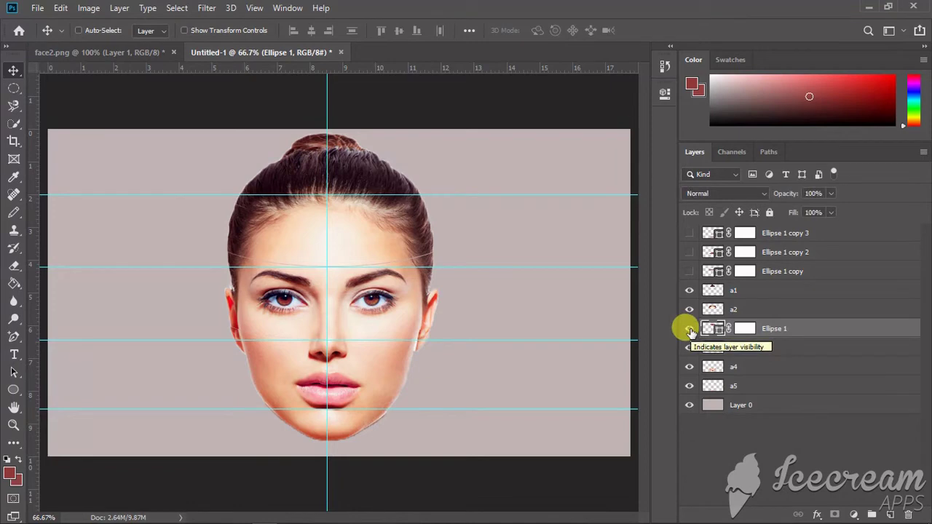
left_click(689, 330)
left_click(688, 310)
left_click(689, 309)
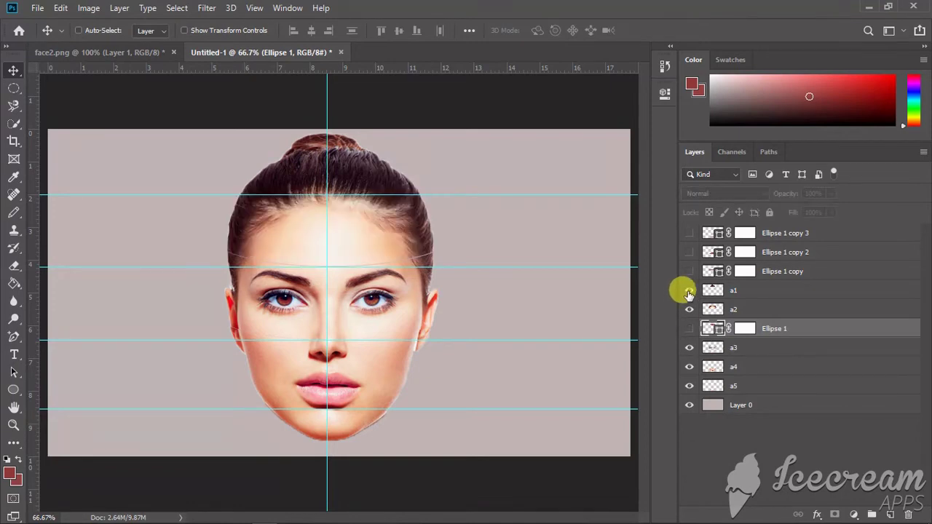
left_click(689, 290)
left_click(689, 291)
left_click(689, 329)
- Hide the guides and check the layers Ellipse 1, a2 and a1 by switching their visibility off and on
key("ctrl+semicolon")
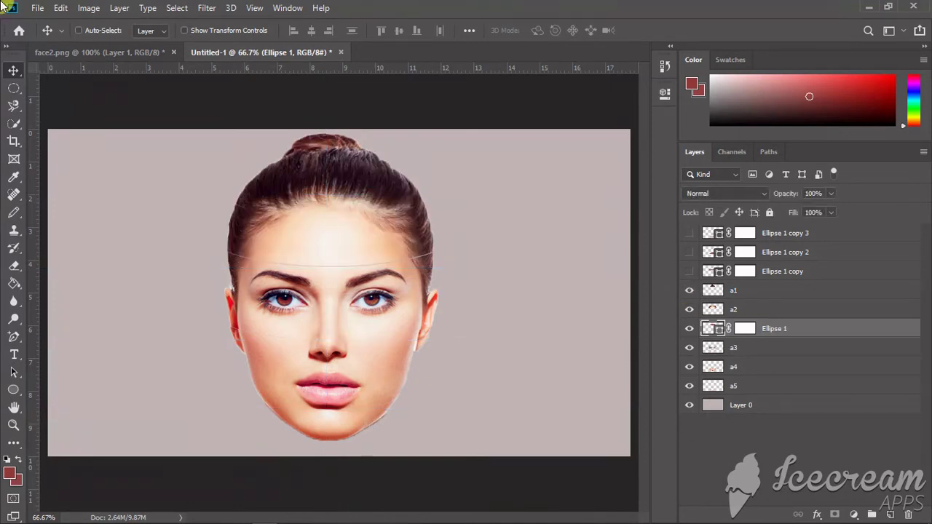
left_click(689, 329)
left_click(689, 329)
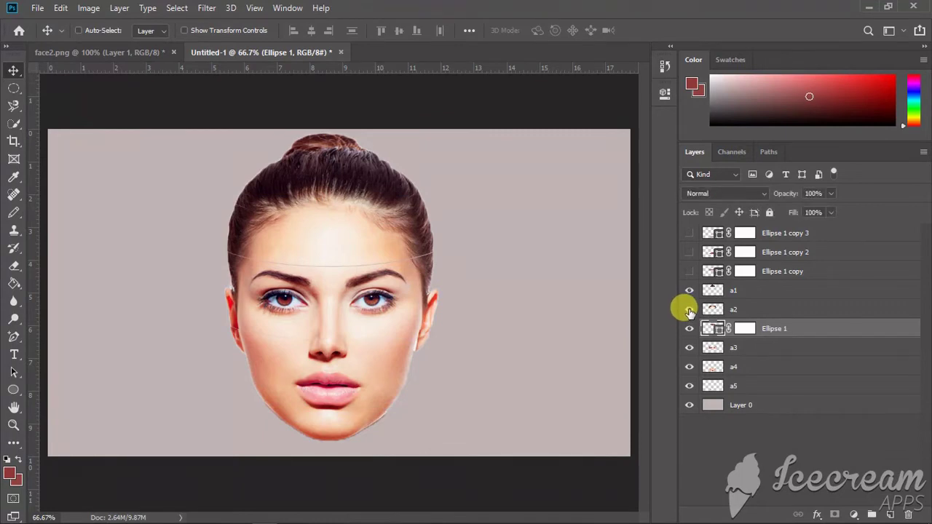
left_click(689, 310)
left_click(689, 311)
left_click(689, 293)
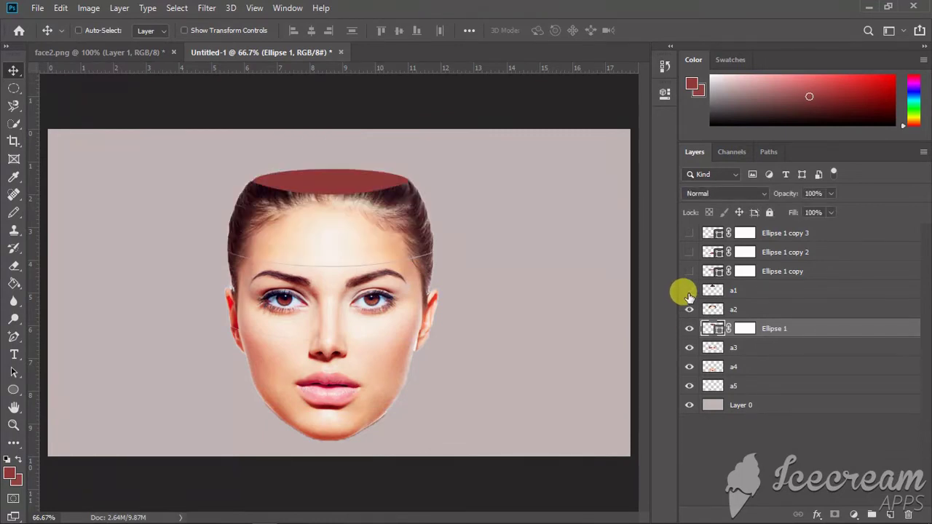
left_click(689, 293)
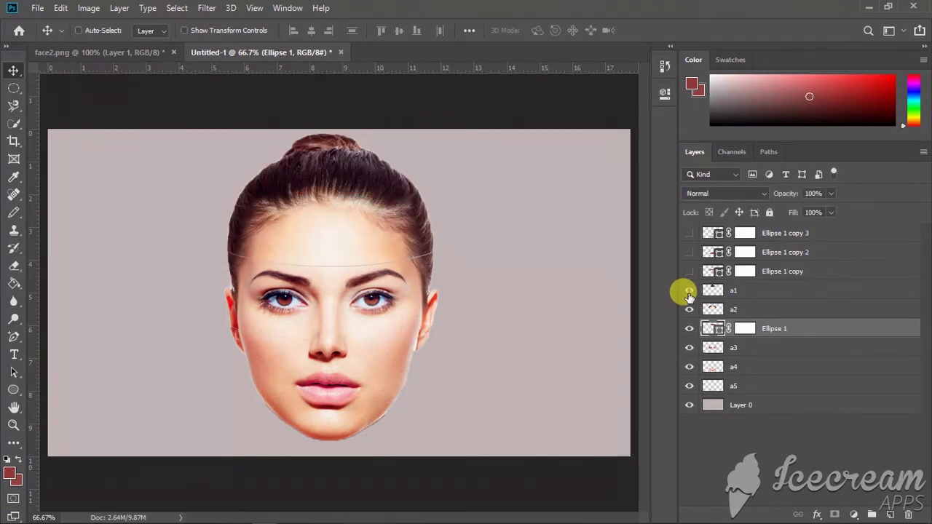
- Rename the layer Ellipse 1 as a2 back
double_click(777, 328)
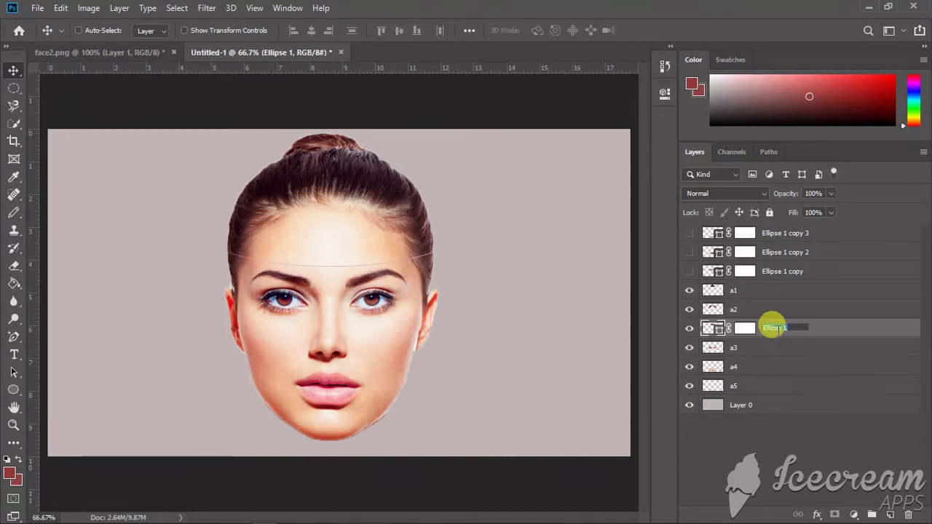
type("a2 back")
left_click(776, 442)
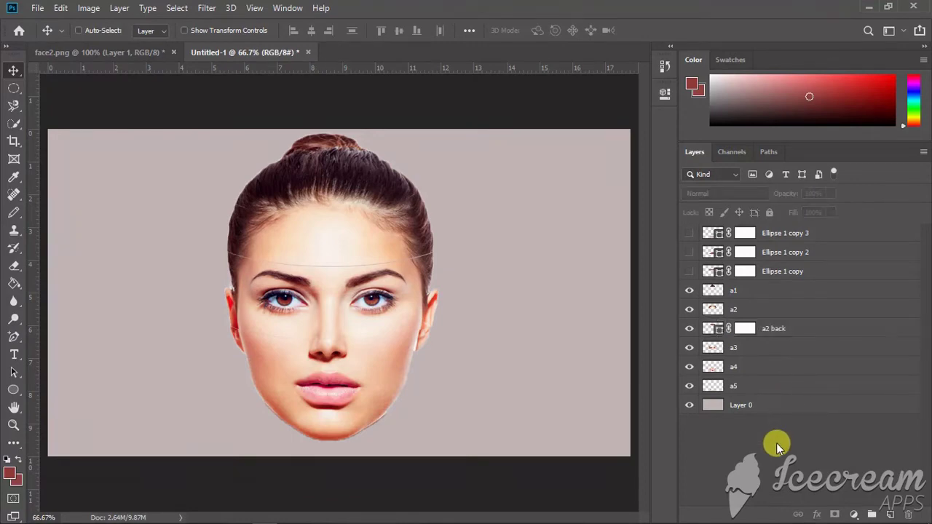
- Make the shape layer Ellipse 1 copy visible and move it directly beneath layer a3
left_click(689, 350)
left_click(688, 348)
left_click(689, 271)
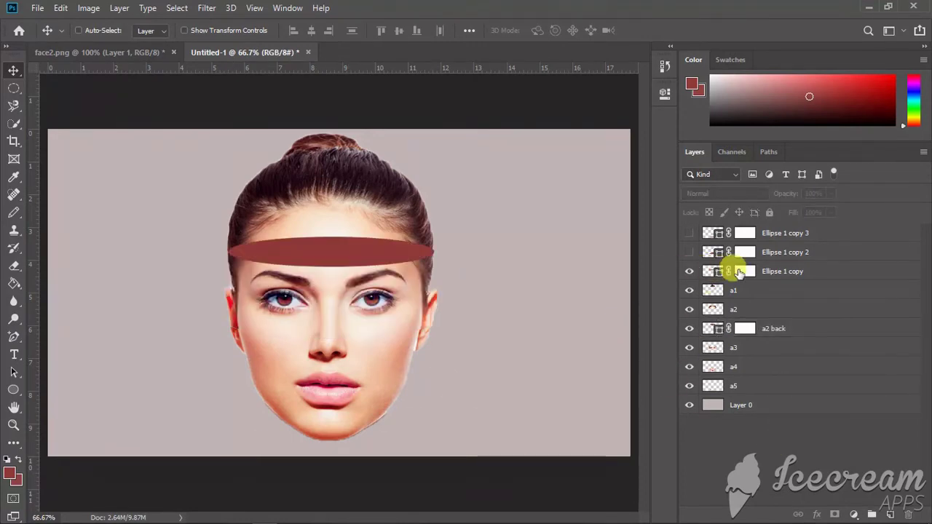
left_click_drag(740, 272, 787, 354)
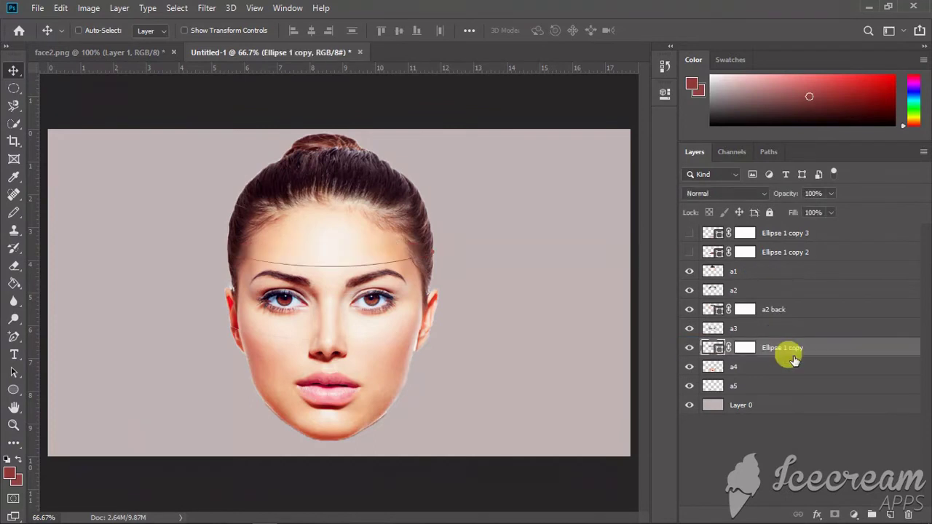
- Check the layers a3, Ellipse 1 copy and a2 by switching their visibility off and on
left_click(689, 329)
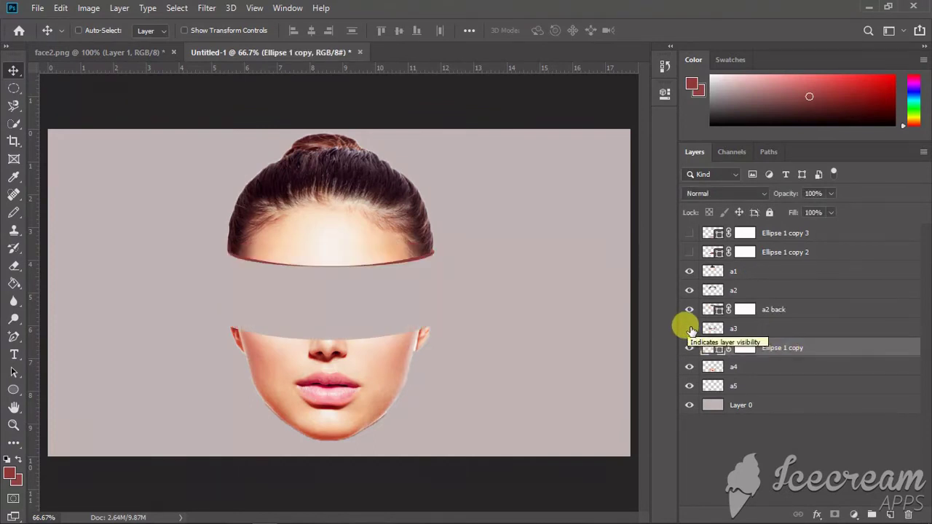
left_click(689, 329)
left_click(690, 348)
left_click(690, 349)
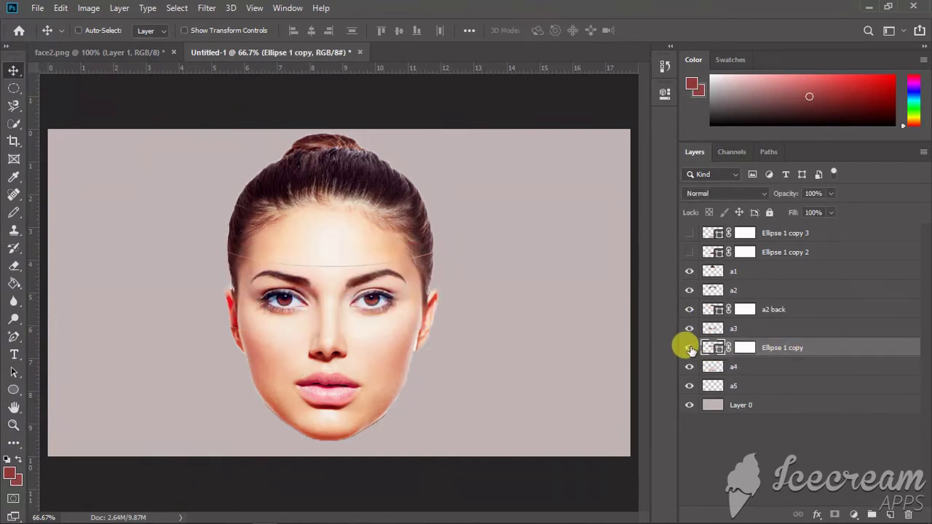
left_click(688, 328)
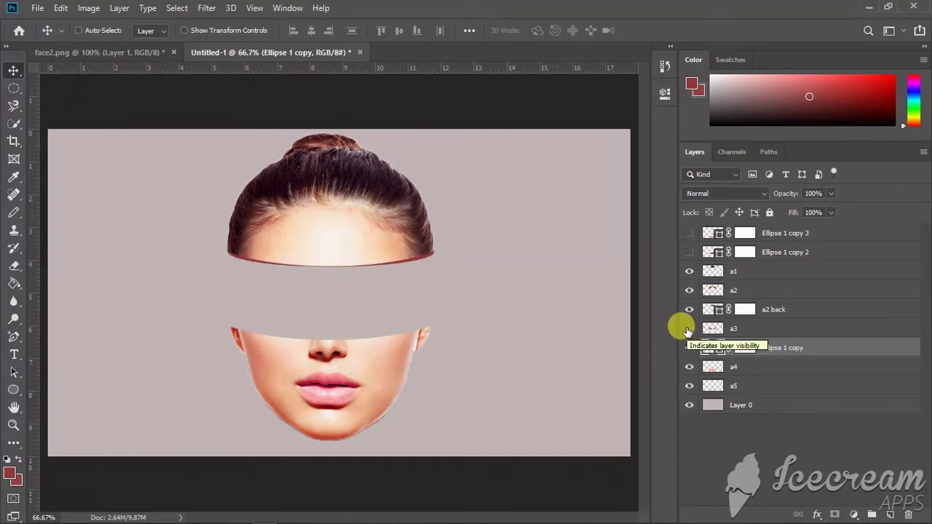
left_click(688, 329)
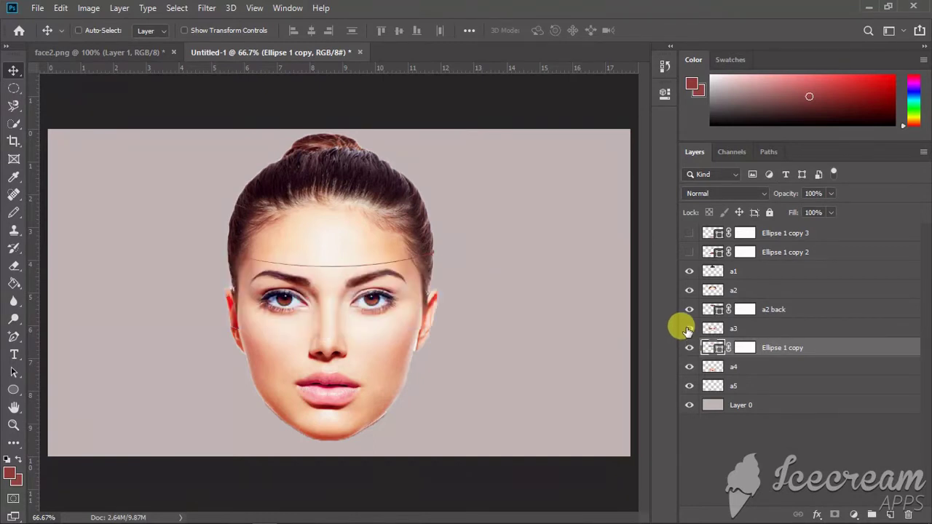
left_click(689, 290)
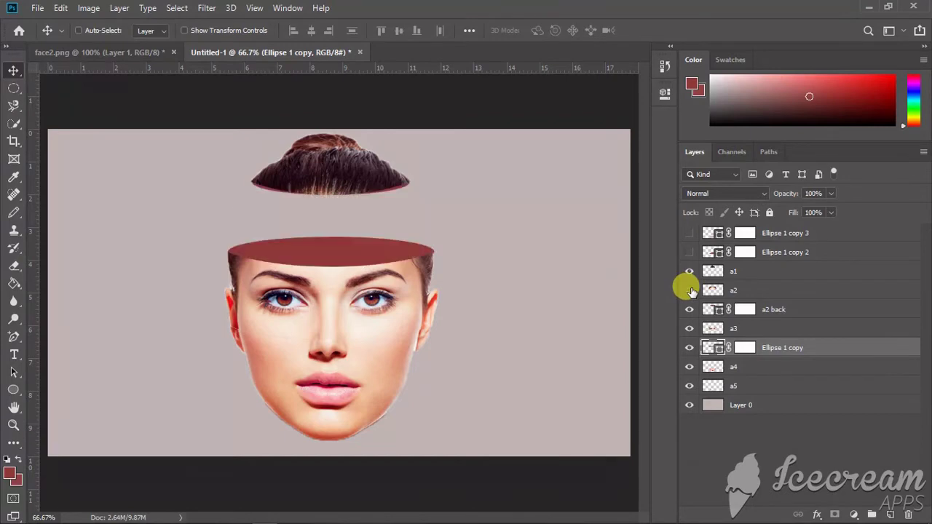
left_click(690, 291)
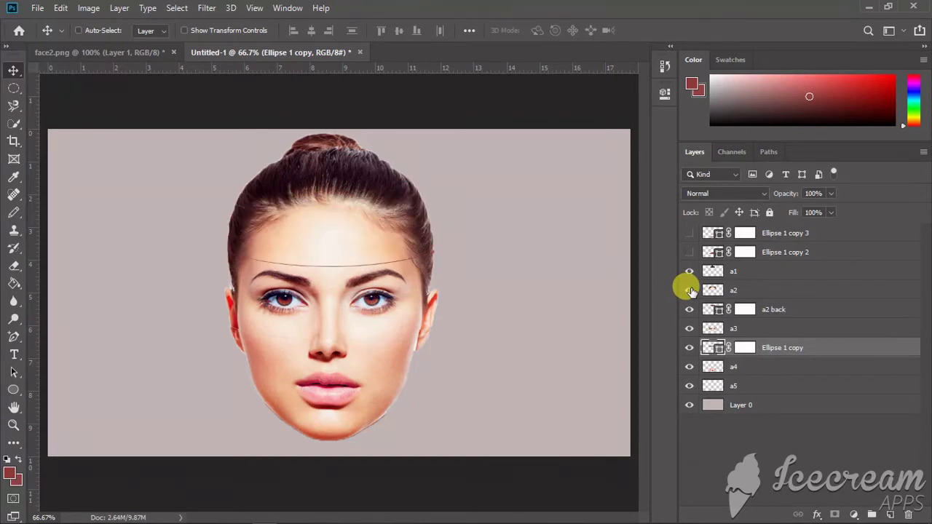
- Check the layers a3, a4 and Ellipse 1 copy against each other by switching their visibility off and on
left_click(688, 329)
left_click(688, 330)
left_click(689, 348)
left_click(689, 367)
left_click(689, 367)
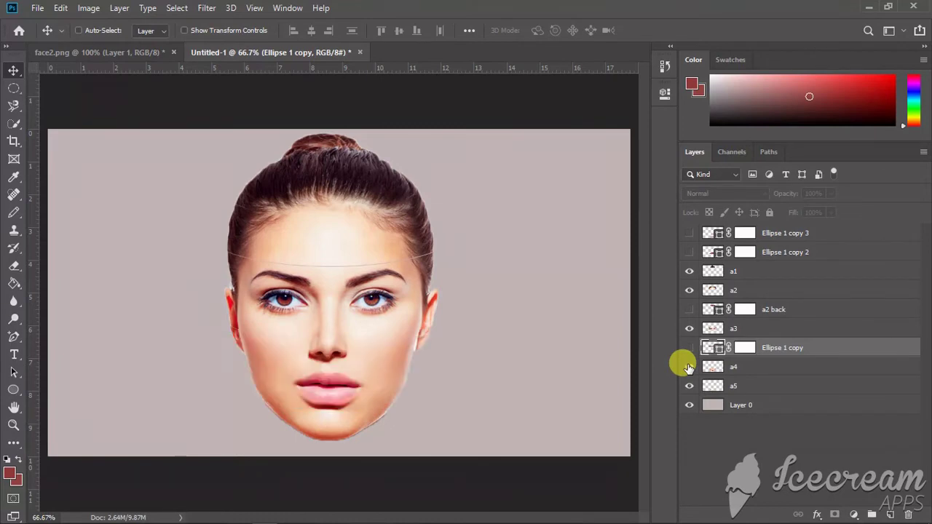
left_click(688, 348)
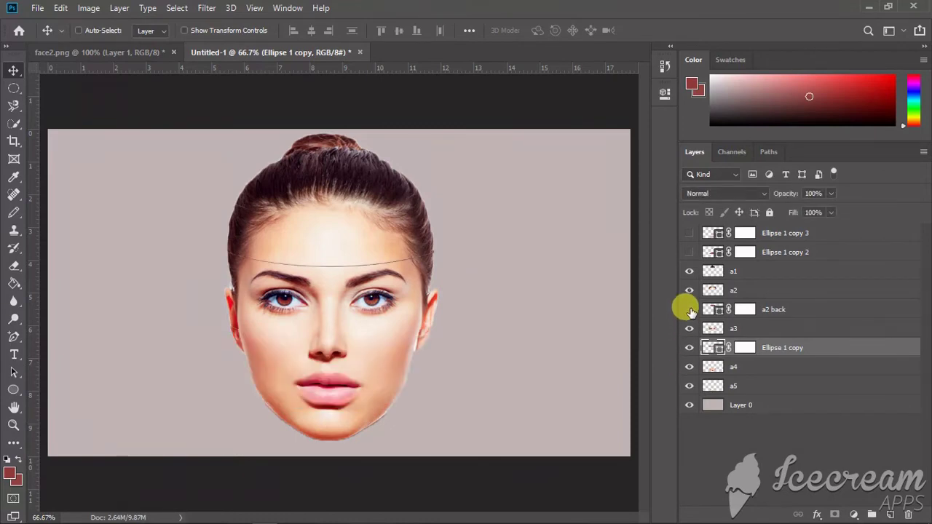
- Rename the layer Ellipse 1 copy as a3 back
double_click(776, 345)
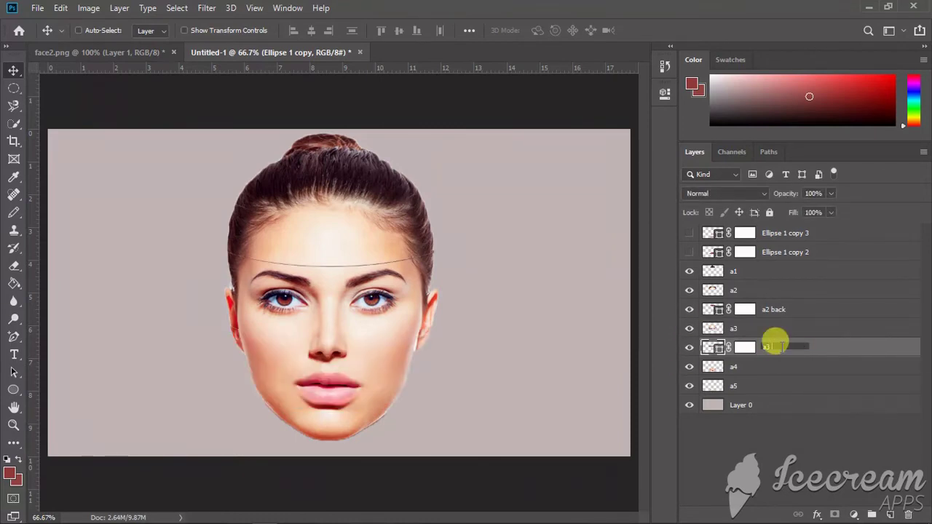
type("a3 back")
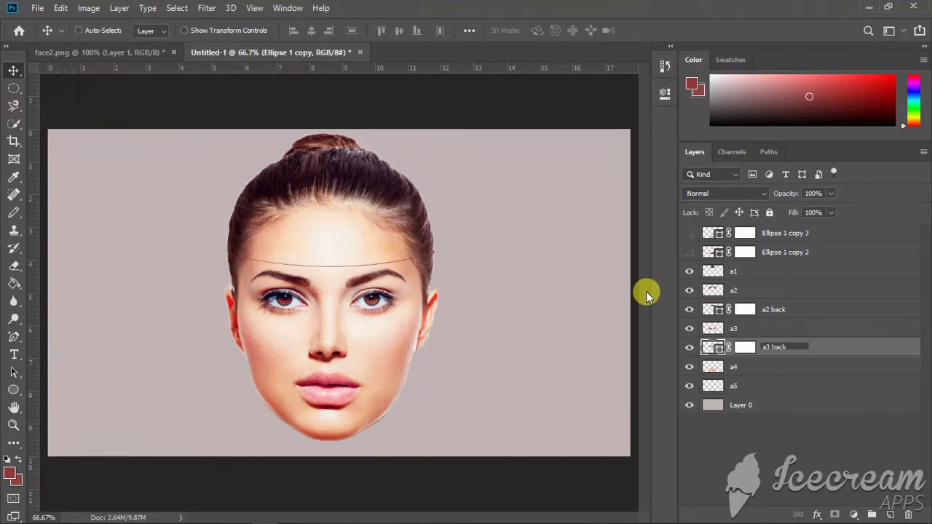
left_click(652, 300)
- Make Ellipse 1 copy 2 visible, move it directly beneath layer a4, and check it by switching a4 off and on
left_click(689, 367)
left_click(689, 368)
left_click(689, 252)
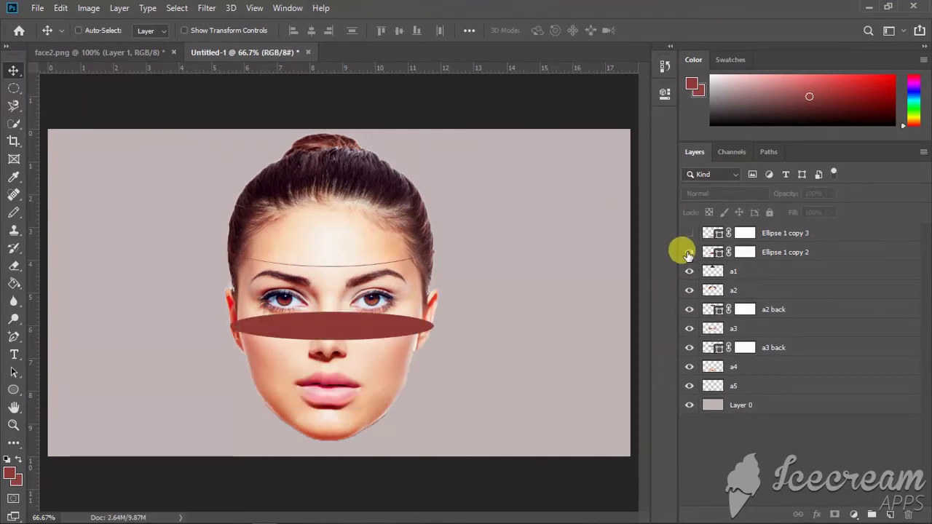
left_click_drag(737, 252, 774, 371)
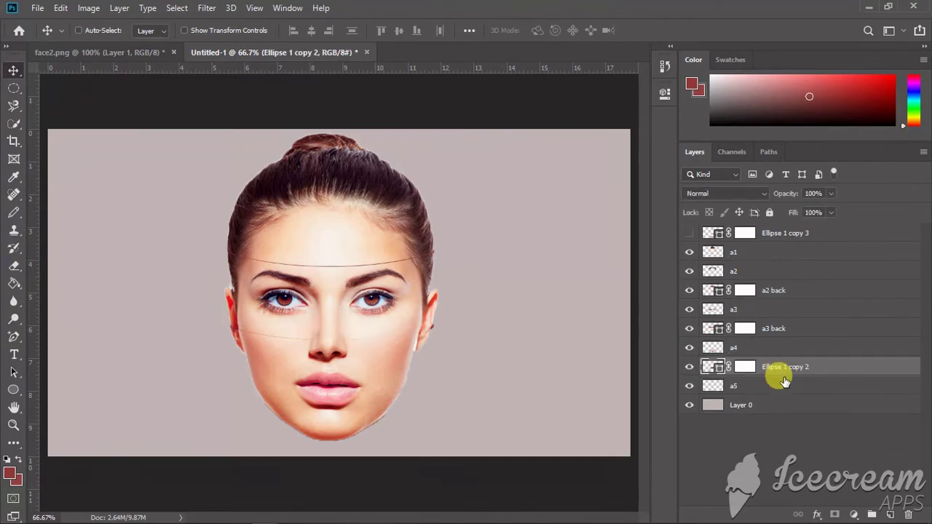
left_click(688, 348)
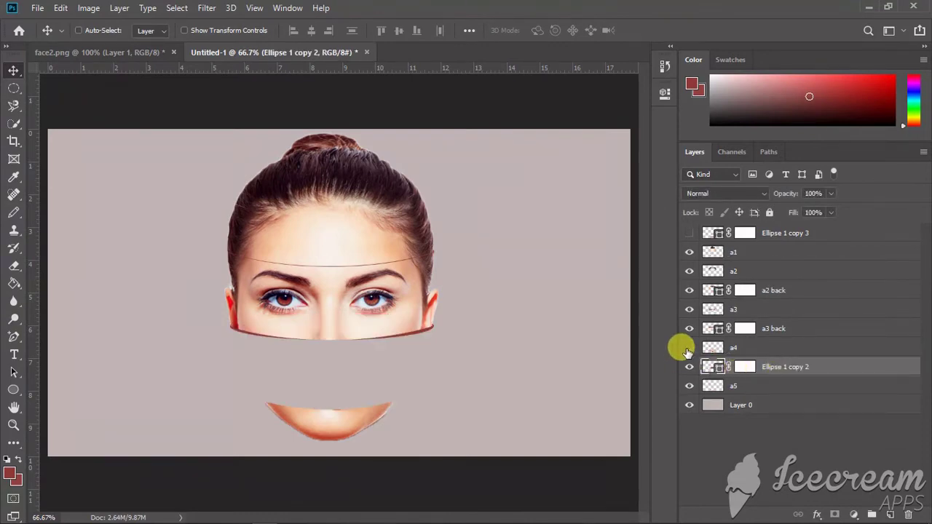
left_click(688, 349)
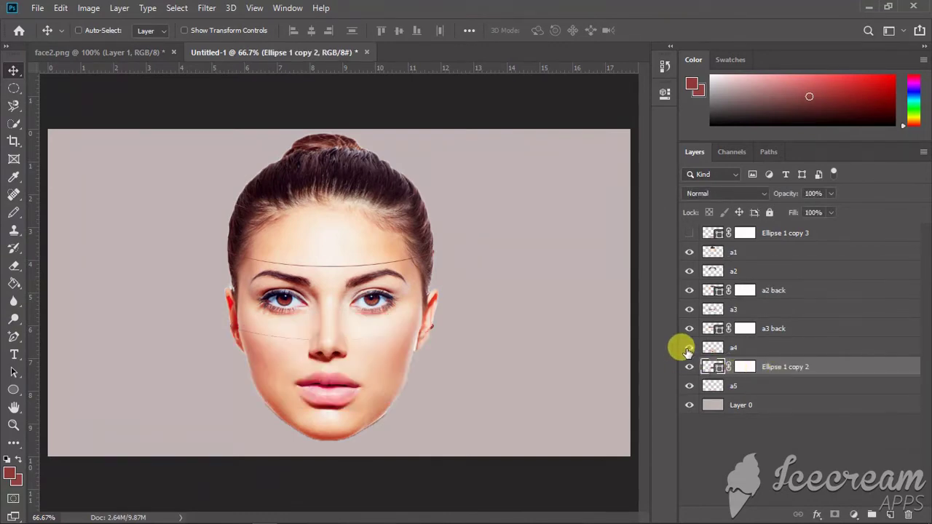
- Move Ellipse 1 copy 3 directly beneath layer a5, make it visible, and check it by switching a5 off and on
left_click(688, 386)
left_click(689, 386)
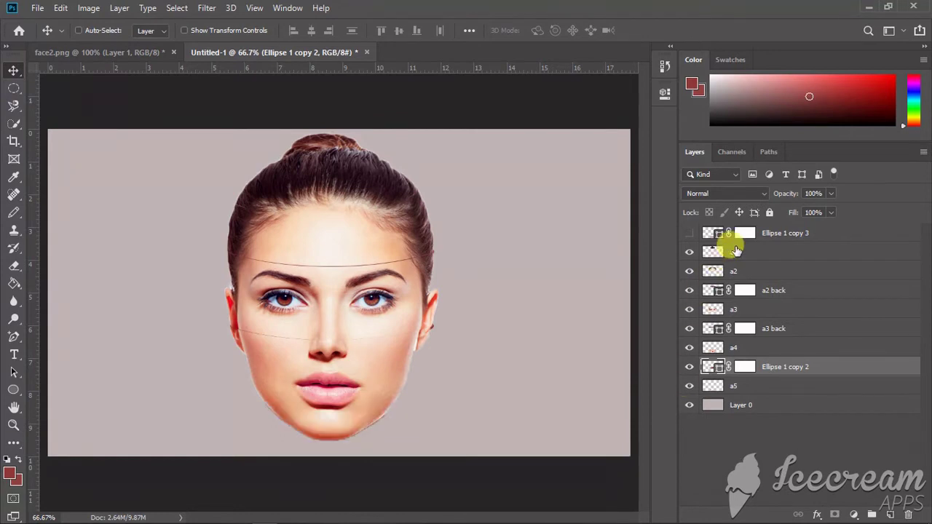
left_click_drag(732, 234, 750, 386)
left_click(685, 386)
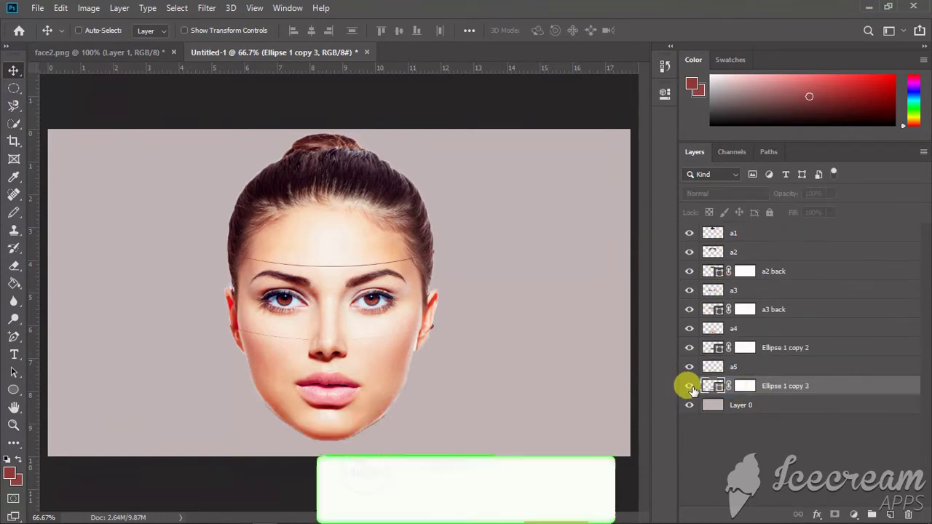
left_click(690, 387)
left_click(689, 370)
left_click(688, 368)
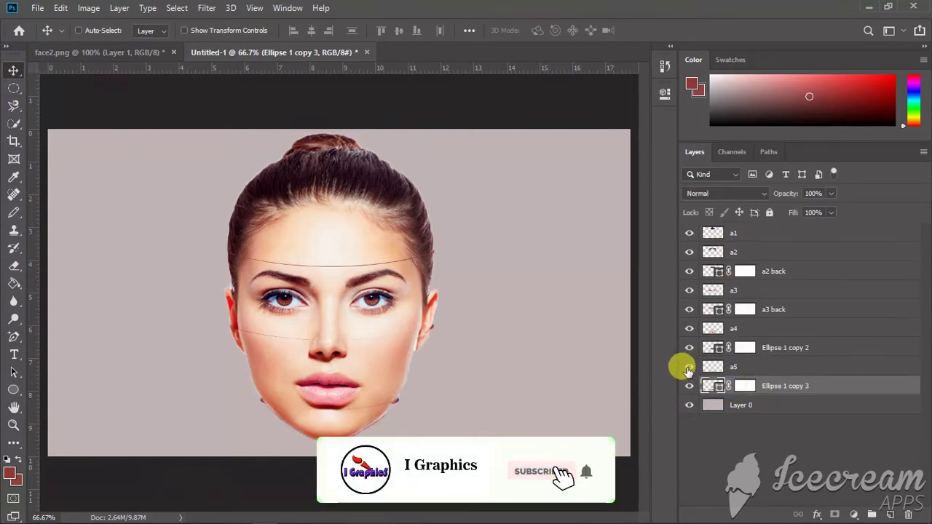
- Rename Ellipse 1 copy 2 as a4 back and Ellipse 1 copy 3 as a5 back
double_click(781, 347)
type("a4 back")
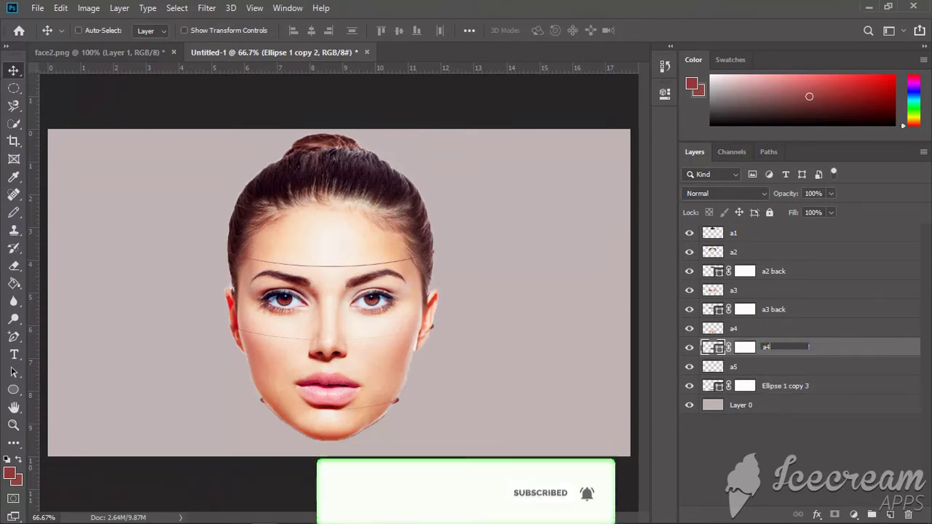
double_click(780, 385)
type("a5 back")
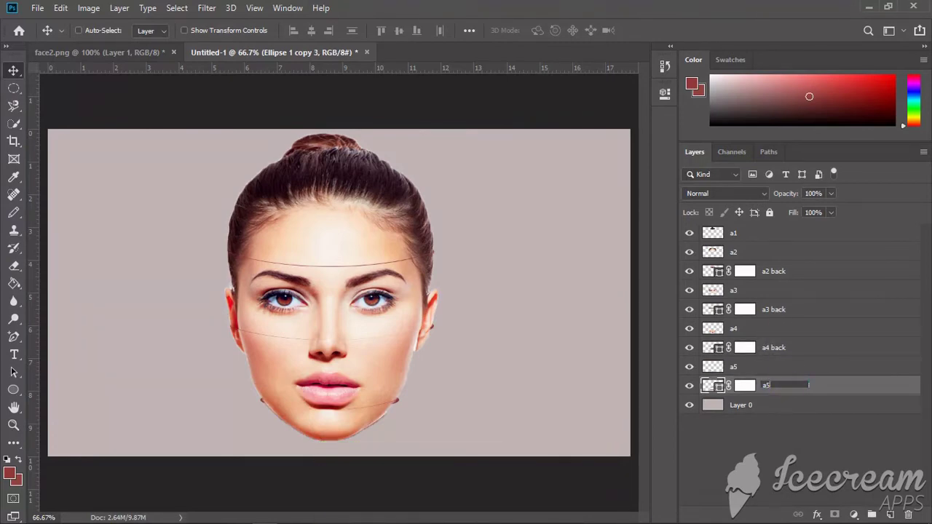
left_click(793, 432)
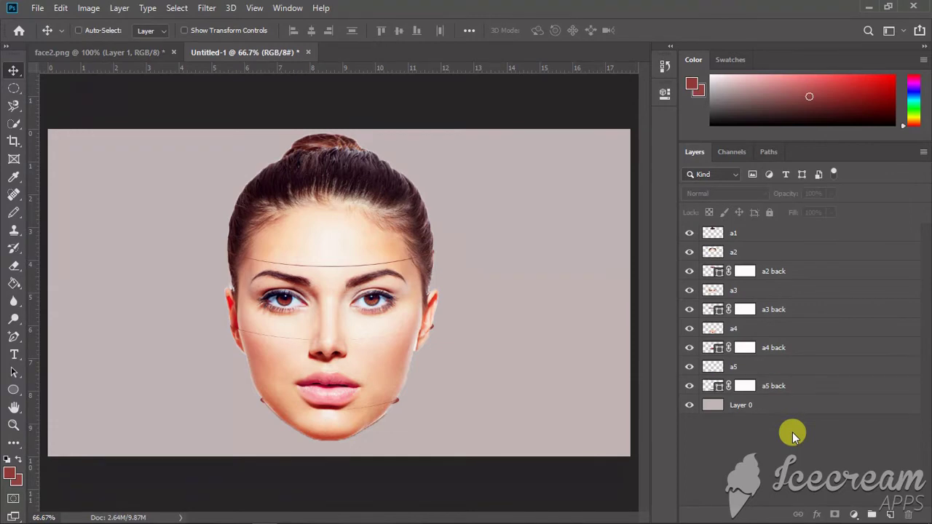
- Group layers a5 and a5 back together, keeping the default group name
left_click(744, 367)
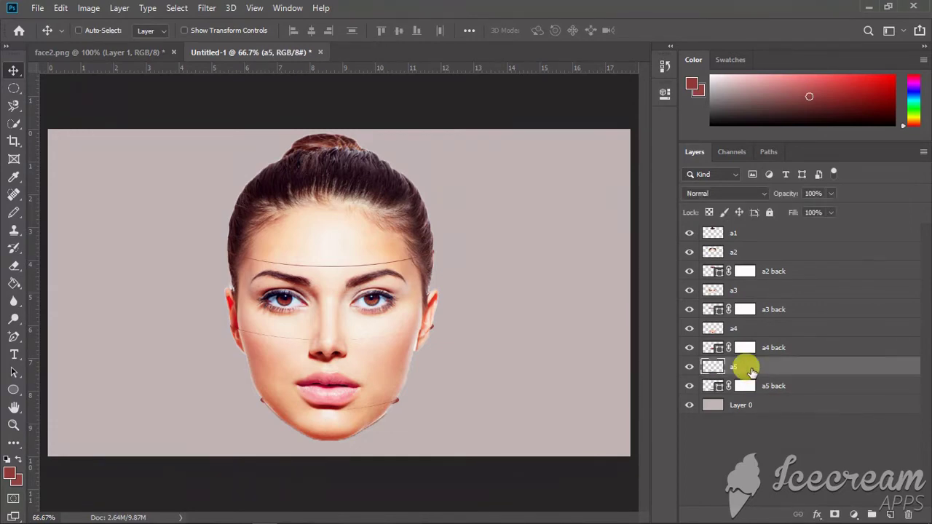
key("ctrl")
left_click(762, 385, "ctrl")
right_click(763, 385)
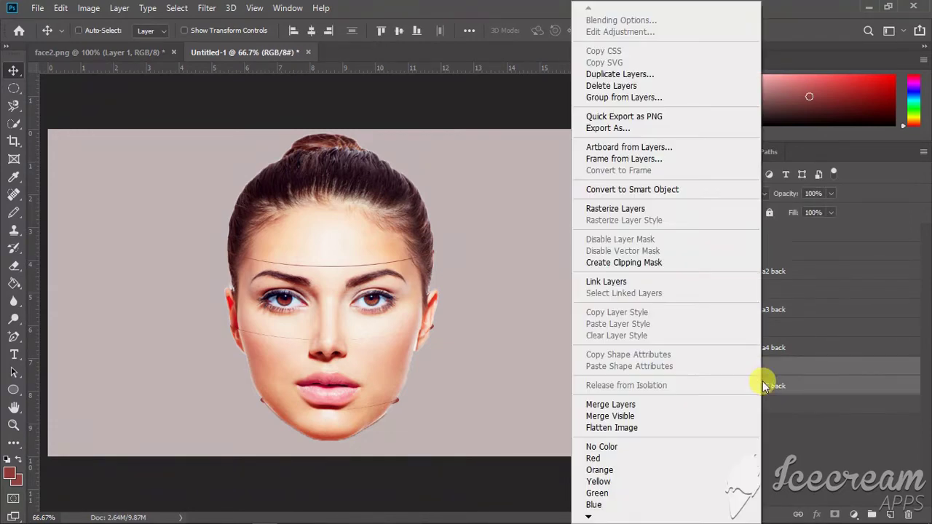
left_click(593, 98)
left_click(576, 155)
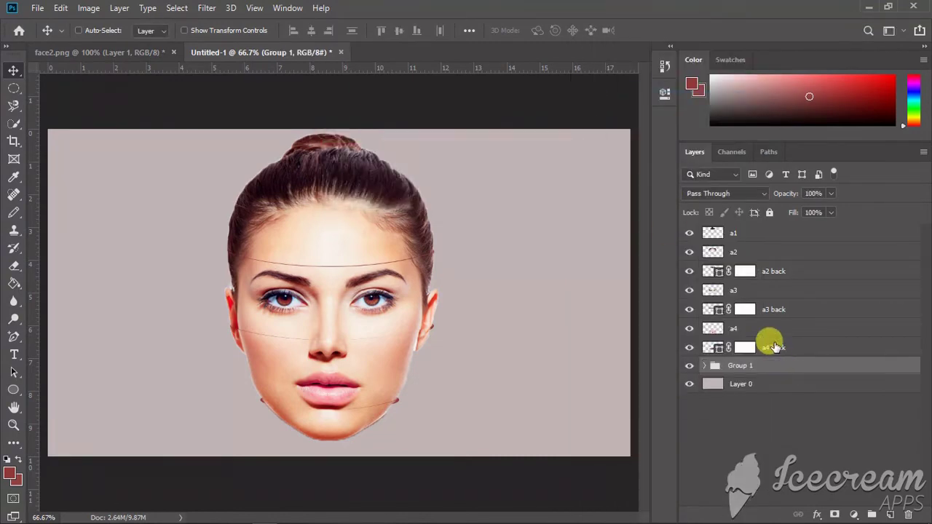
- Group layers a4 and a4 back together, keeping the default group name
left_click(771, 346)
left_click(762, 329, "ctrl")
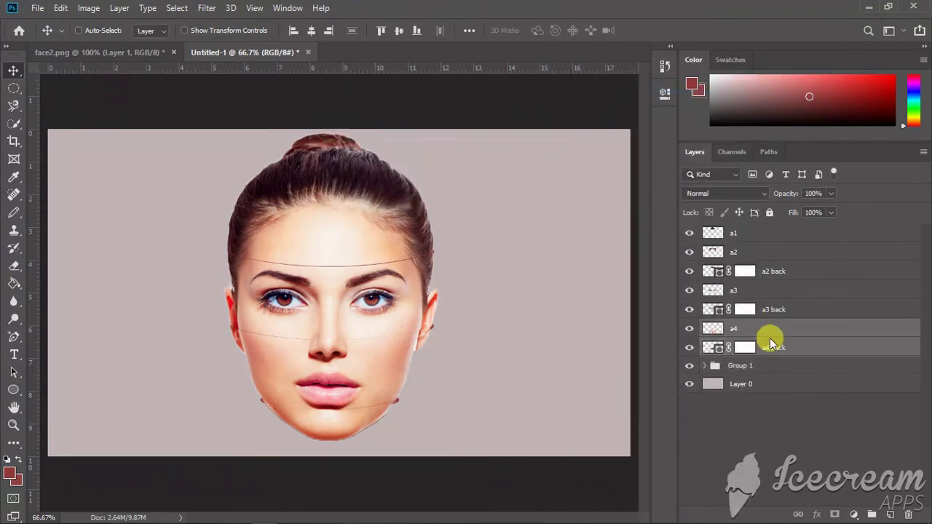
right_click(770, 338)
left_click(597, 102)
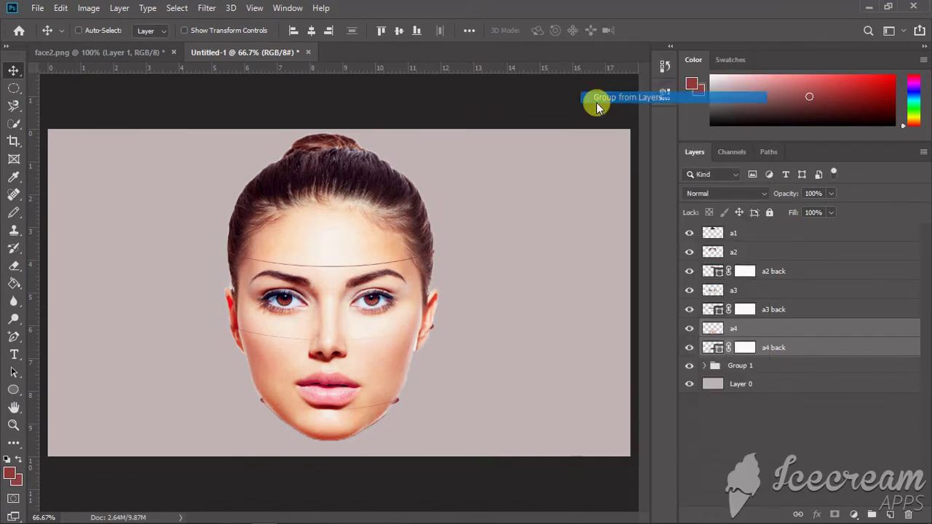
left_click(563, 156)
- Group layers a3 and a3 back together, keeping the default group name
left_click(768, 312)
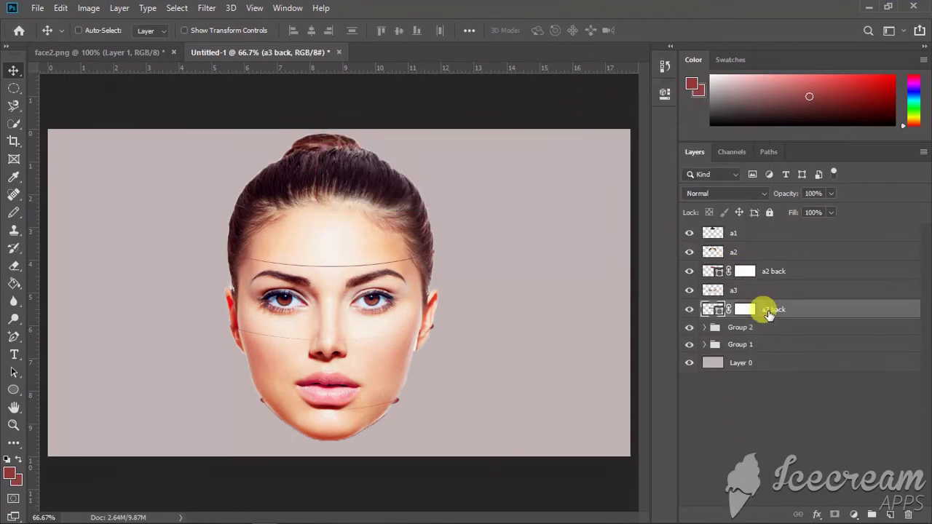
left_click(764, 290, "ctrl")
right_click(766, 288)
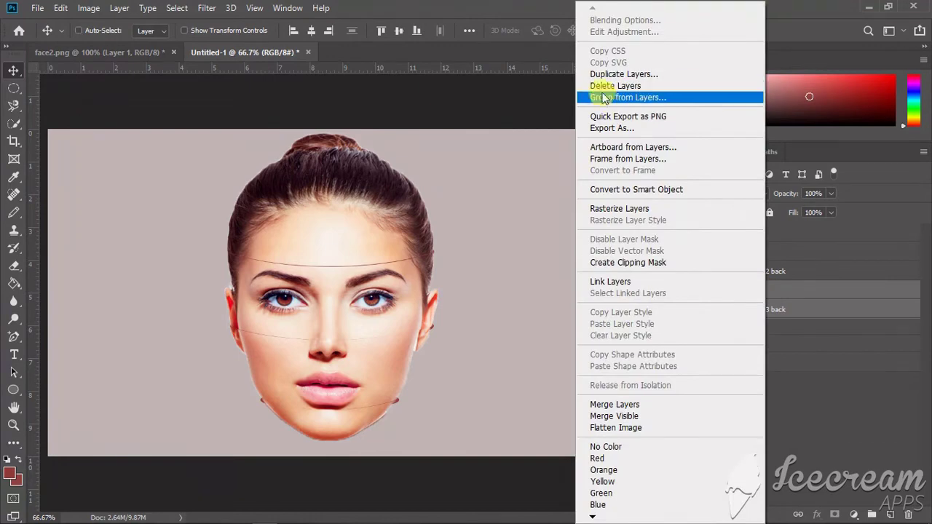
left_click(604, 96)
left_click(572, 158)
- Group layers a2 and a2 back together, keeping the default group name
left_click(770, 276)
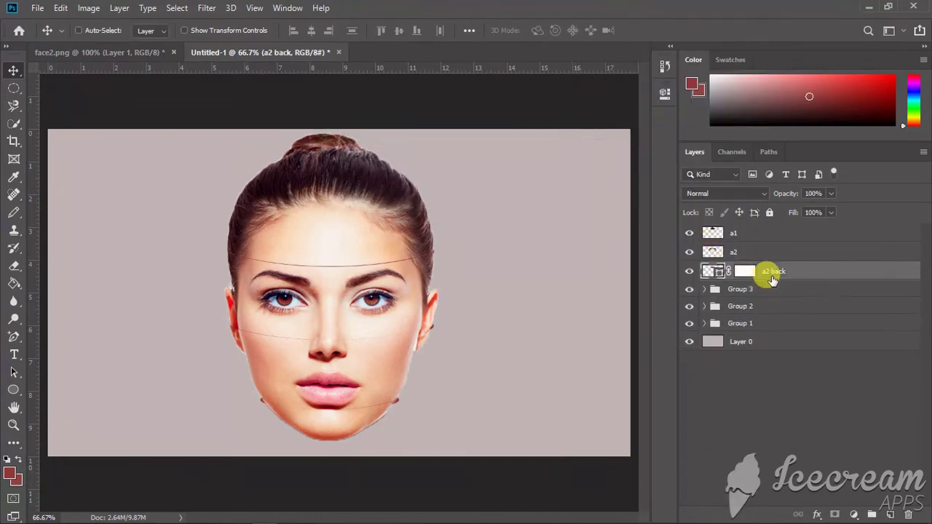
left_click(749, 252, "ctrl")
right_click(748, 252)
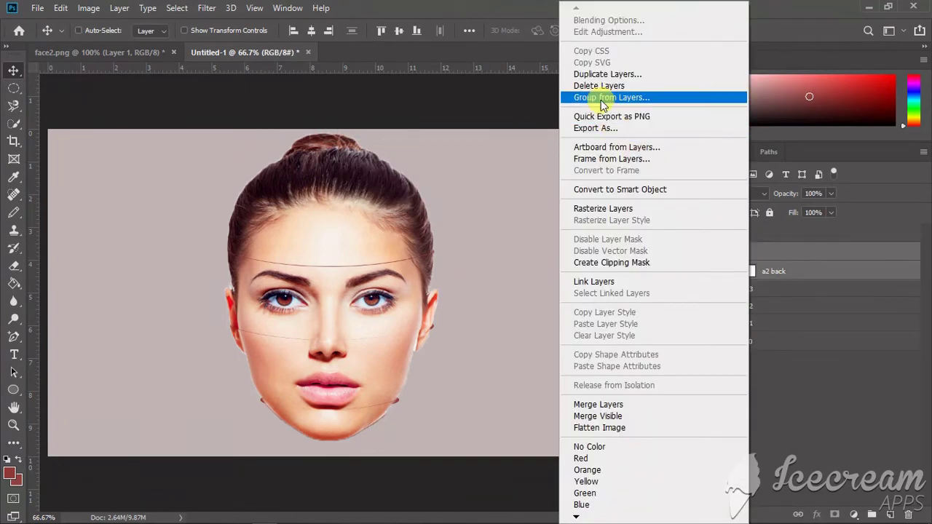
left_click(602, 94)
left_click(575, 156)
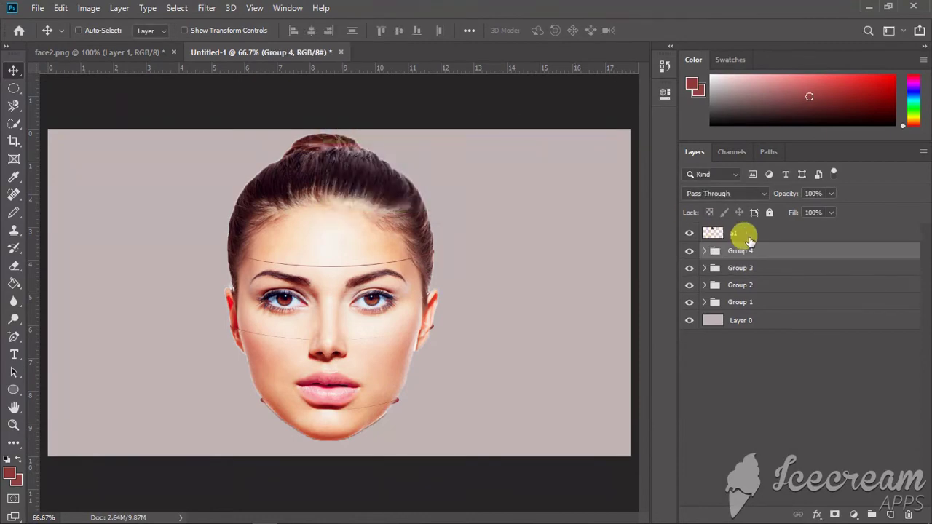
- Put layer a1 into a group of its own, keeping the default group name
double_click(750, 237)
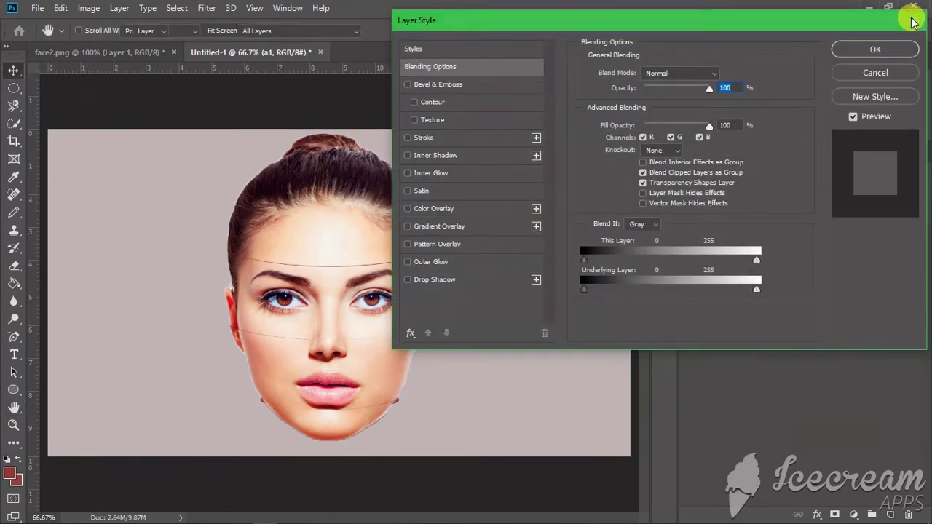
left_click(912, 18)
right_click(777, 233)
left_click(596, 95)
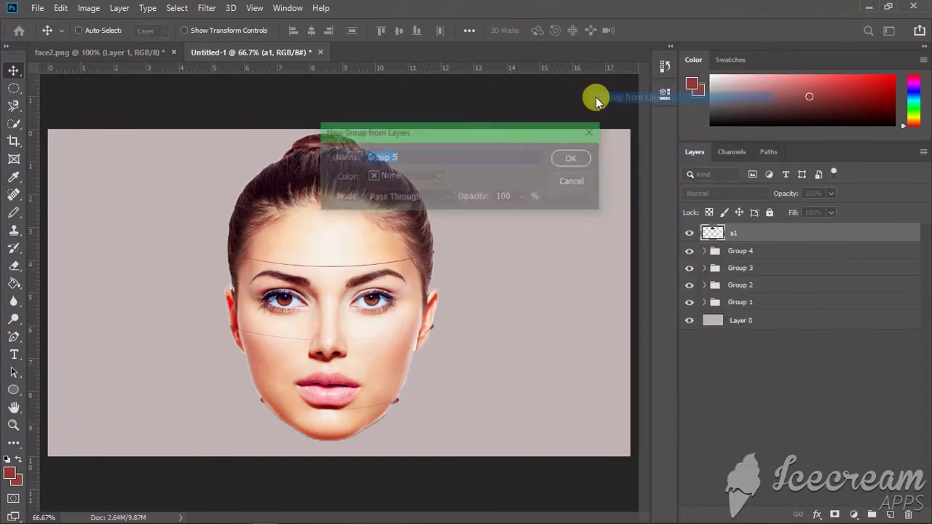
left_click(568, 158)
- Rename the five groups a, b, c, d and e in order from the hair slice down to the chin slice
double_click(735, 231)
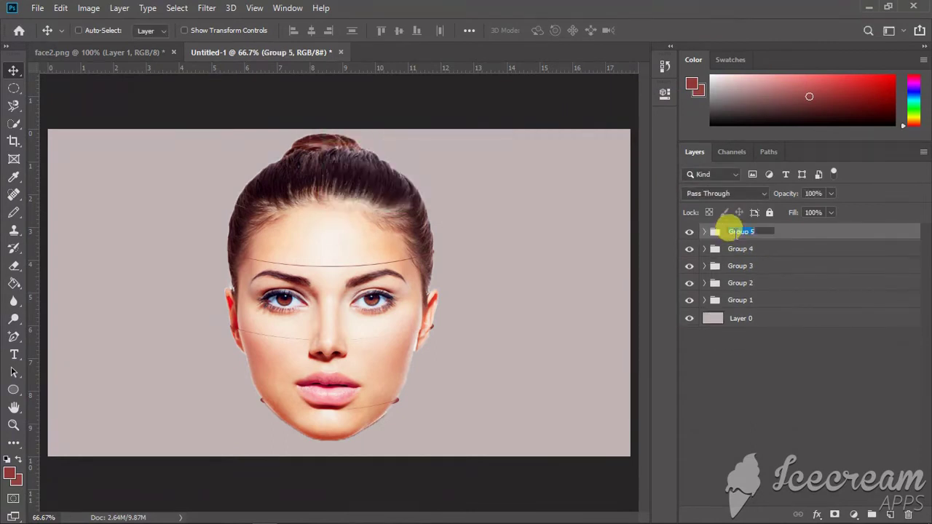
type("a")
double_click(740, 249)
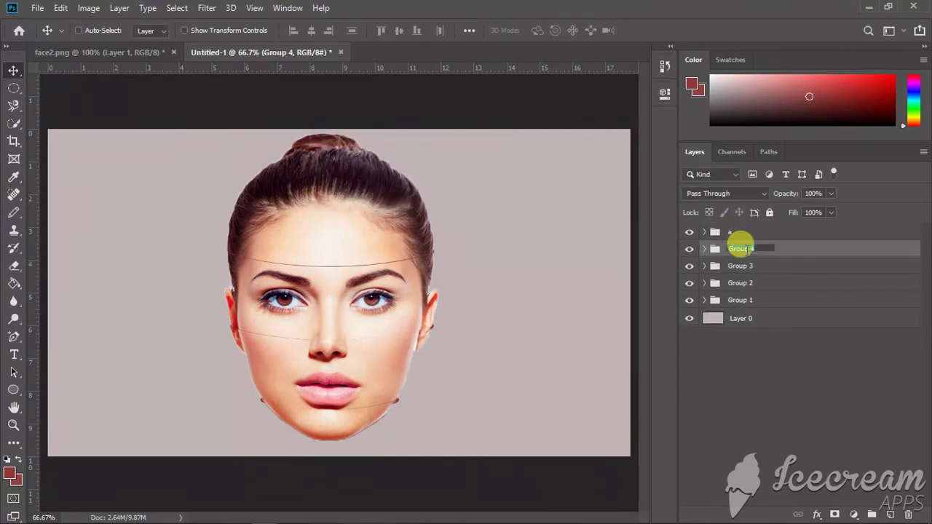
type("b")
double_click(744, 266)
type("c")
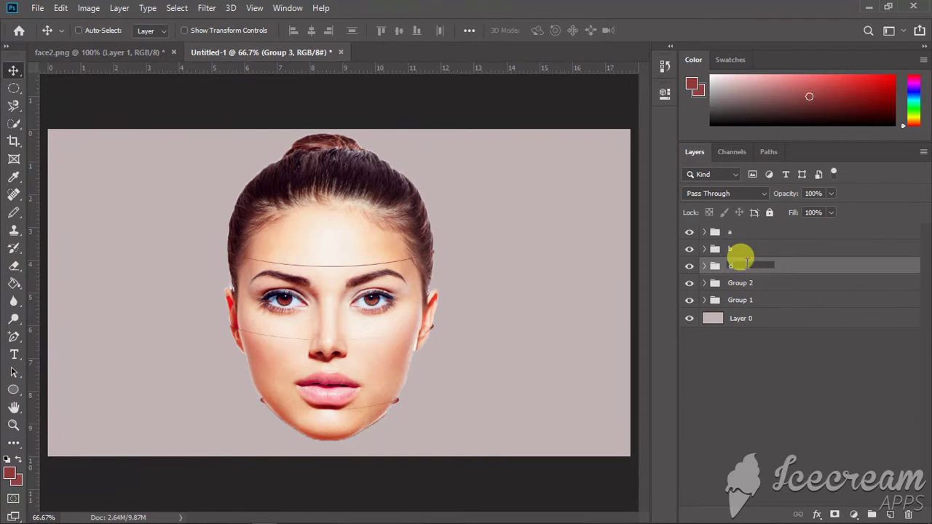
double_click(740, 283)
type("d")
double_click(738, 300)
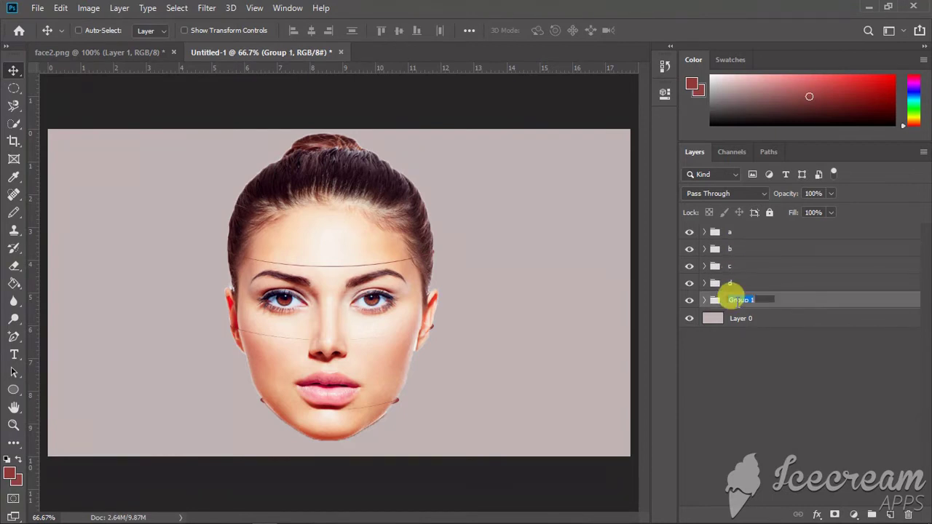
type("e")
left_click(750, 333)
- Check the slice groups by switching their visibility off and on one after another
left_click(689, 233)
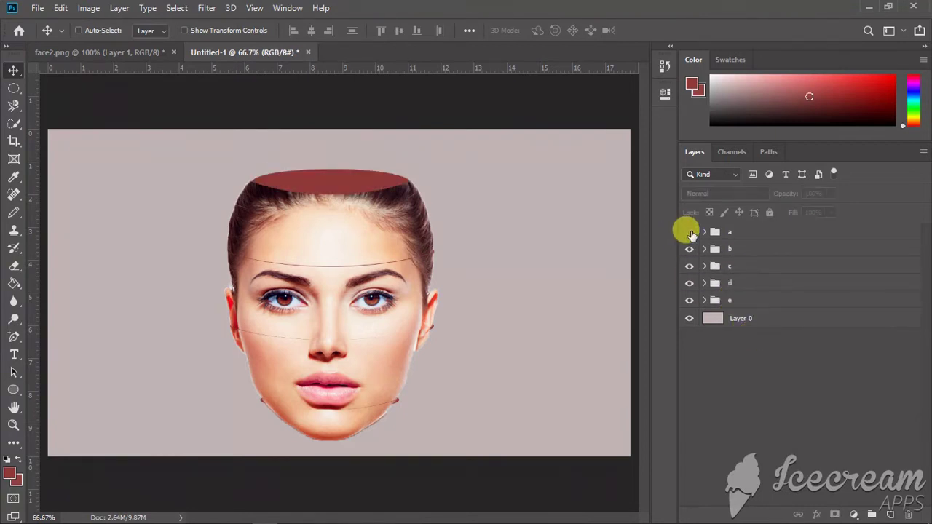
left_click(690, 232)
left_click(690, 249)
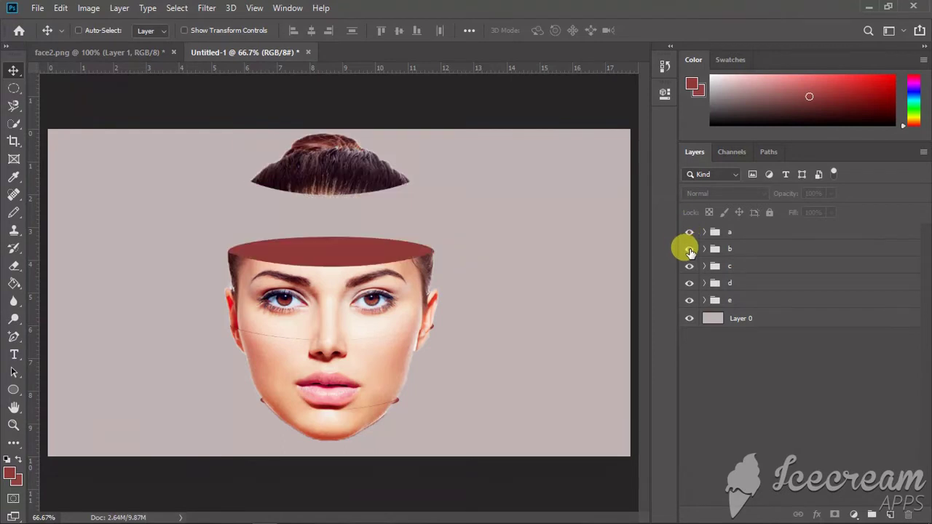
left_click(689, 249)
left_click(690, 266)
left_click(690, 266)
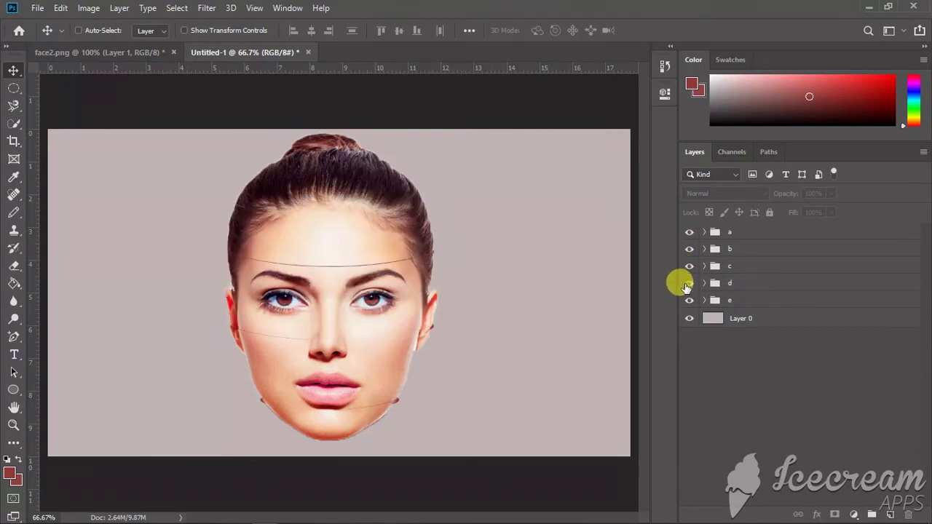
left_click(689, 300)
left_click(689, 301)
left_click(689, 300)
left_click(704, 301)
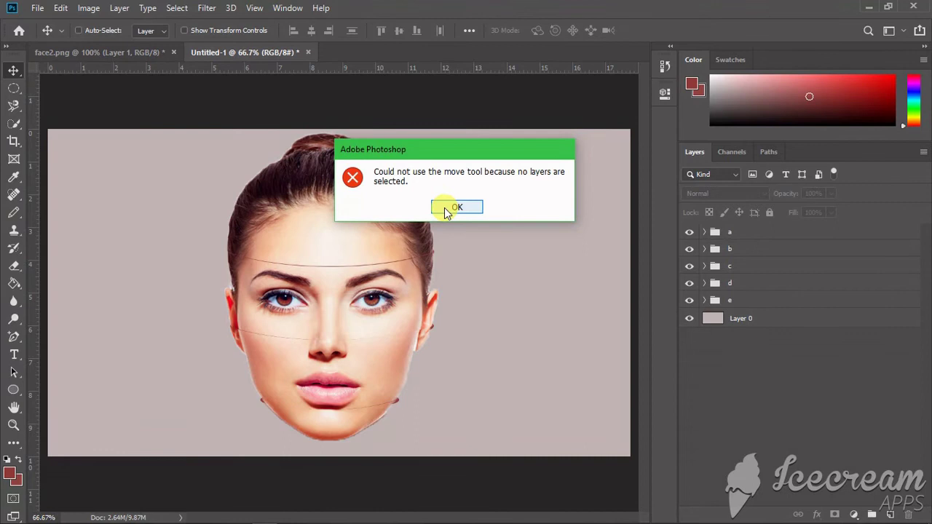
left_click(444, 207)
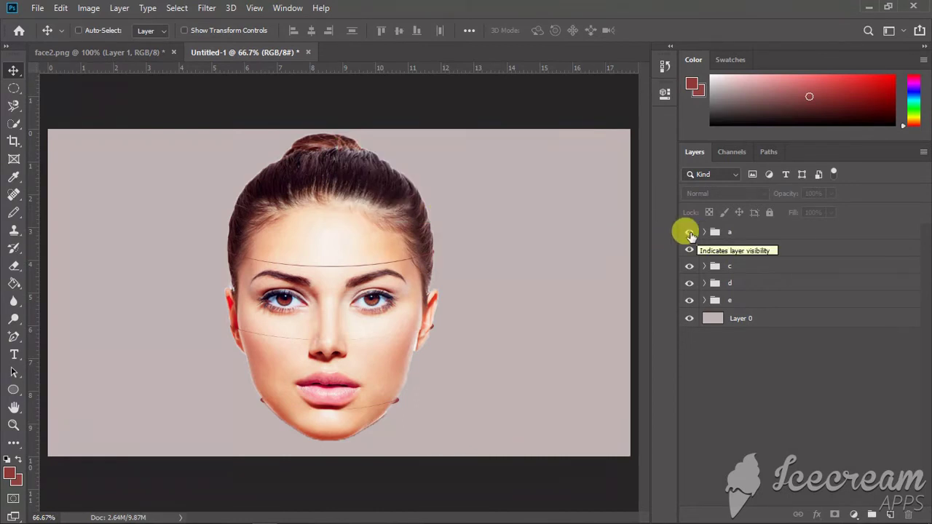
- Stagger the face slices by shifting groups a, c and e to the left and groups b and d to the right
left_click(732, 235)
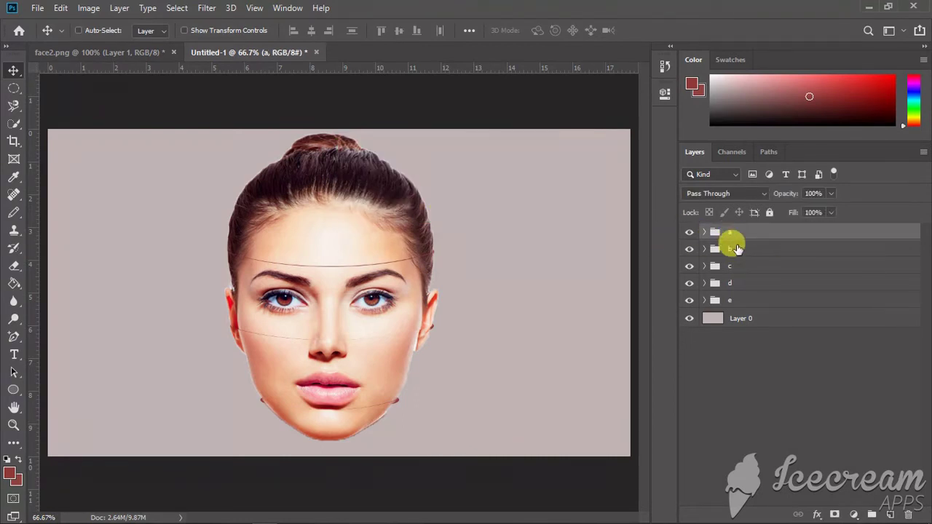
left_click(738, 267, "shift")
left_click(736, 237)
left_click(734, 266, "ctrl")
left_click(742, 301, "ctrl")
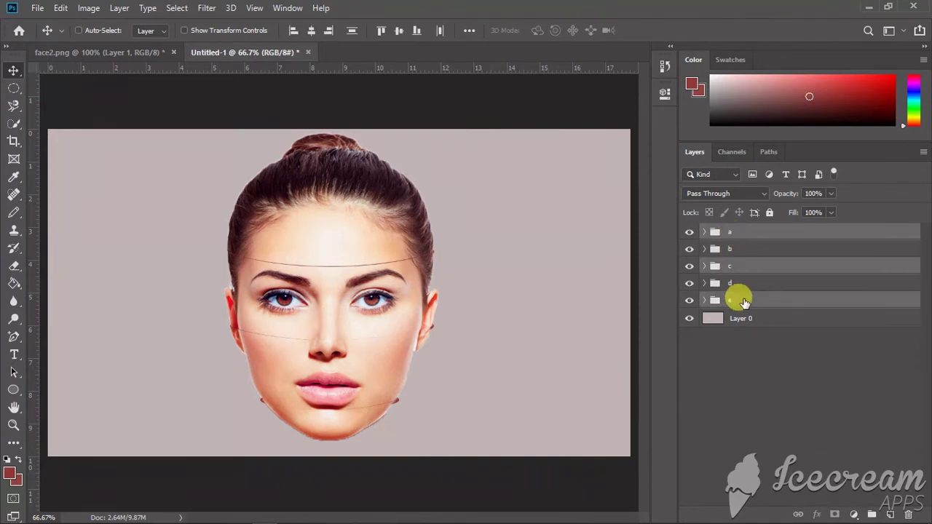
left_click_drag(386, 286, 346, 290)
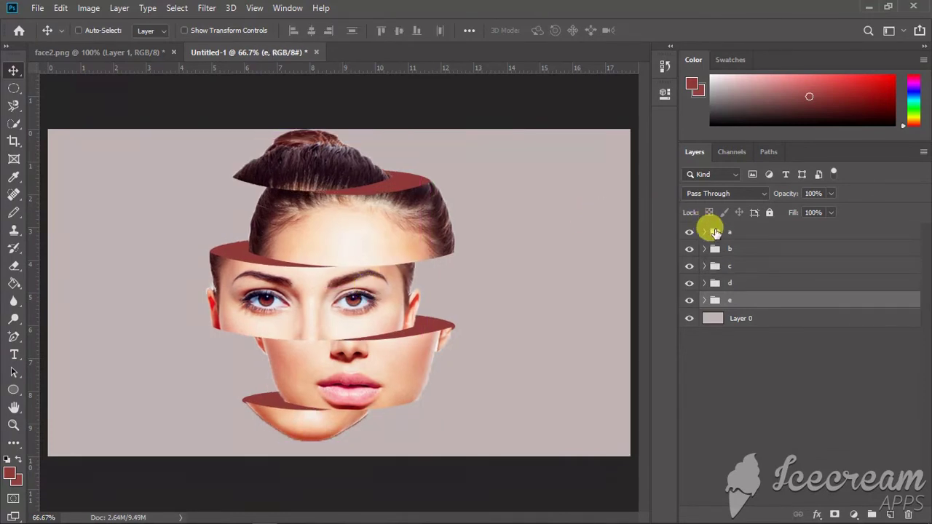
- Nudge group e, the chin slice, slightly down
left_click(716, 232)
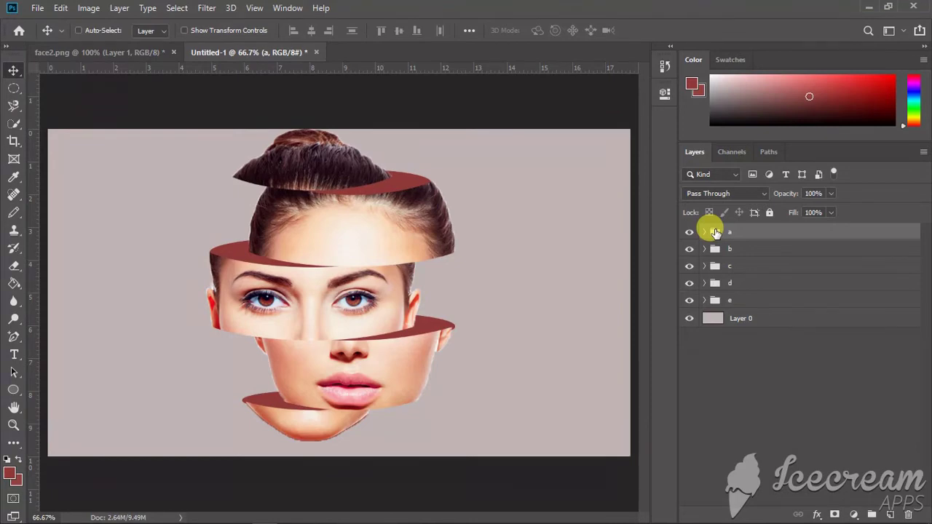
double_click(741, 302)
left_click(903, 58)
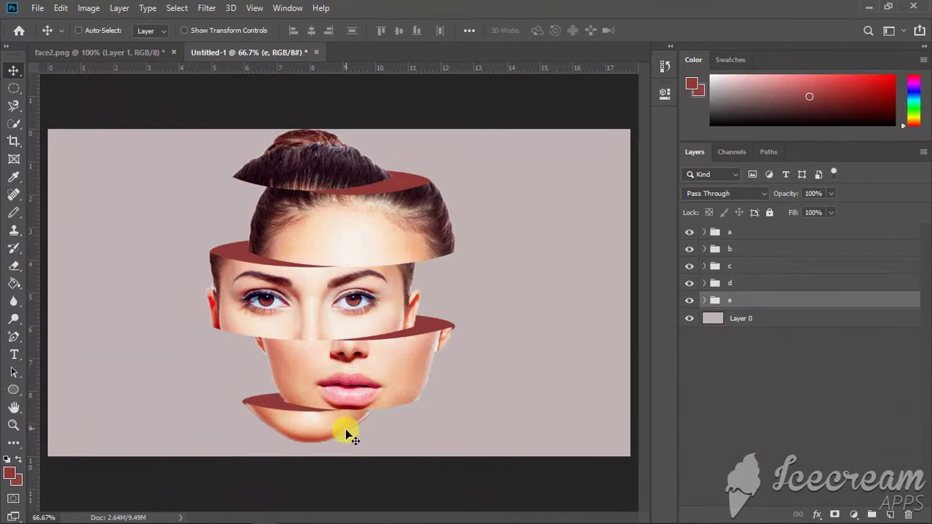
- Change the fill colour of the a2 back ellipse in group b to olive green, about #85903b
left_click(724, 232)
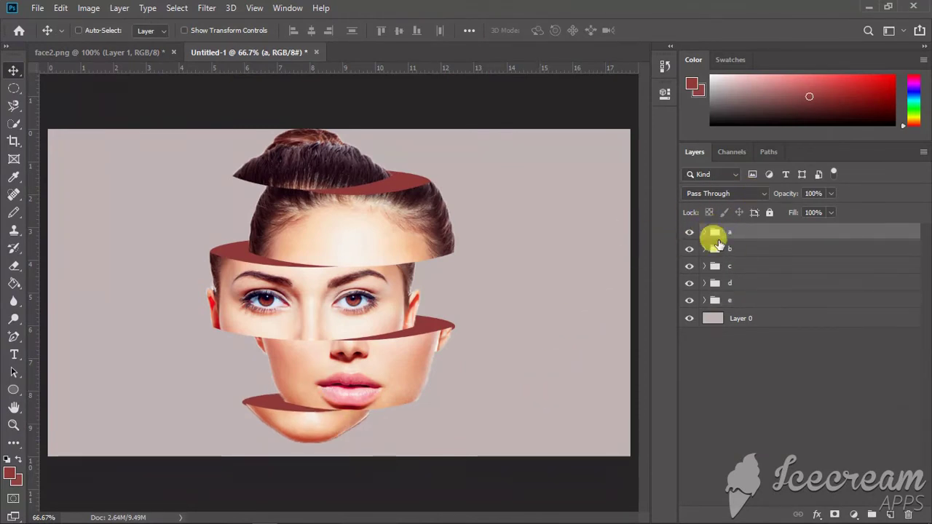
left_click(704, 248)
left_click(722, 288)
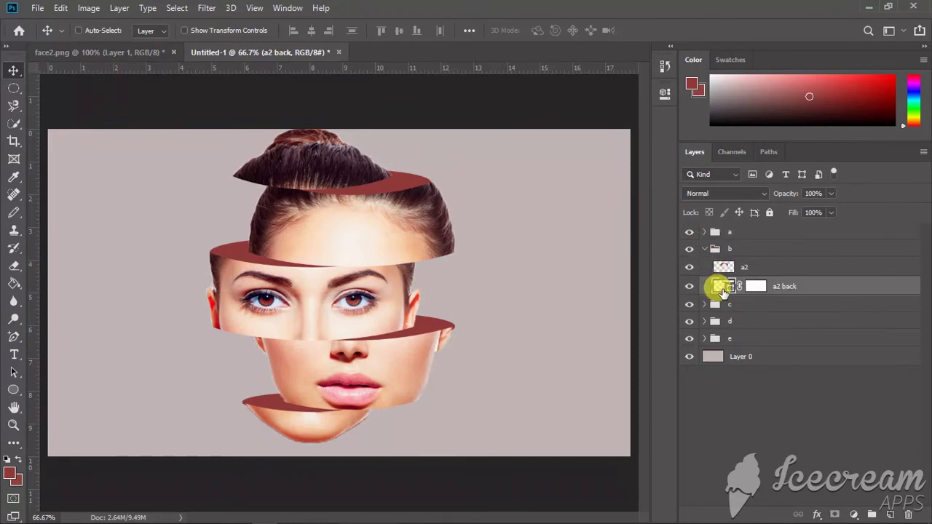
double_click(723, 288)
left_click(624, 256)
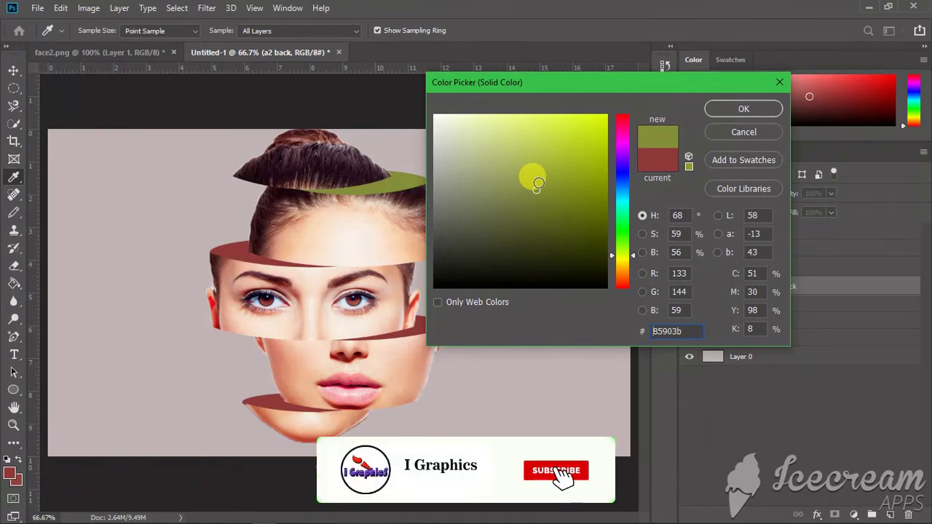
left_click(717, 108)
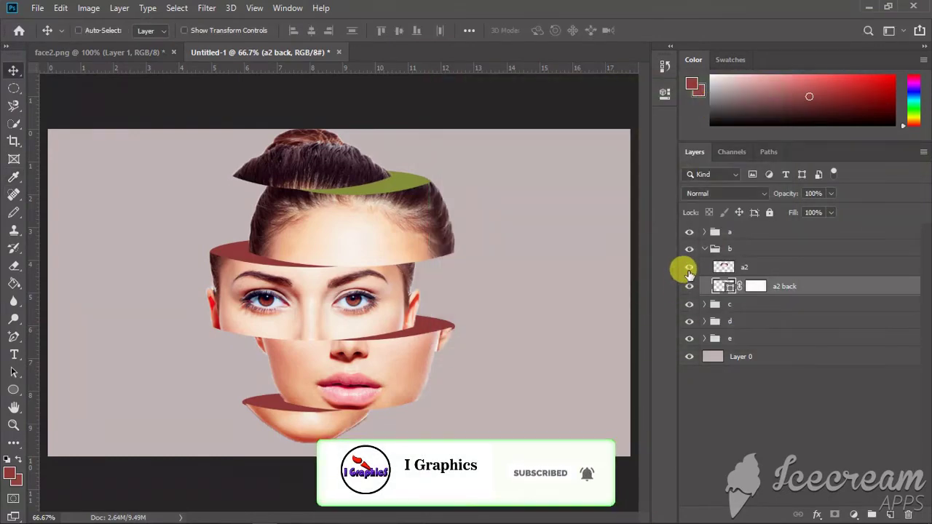
left_click(705, 249)
- Change the fill colour of the a3 back ellipse in group c to blue, #3b7b90
left_click(704, 266)
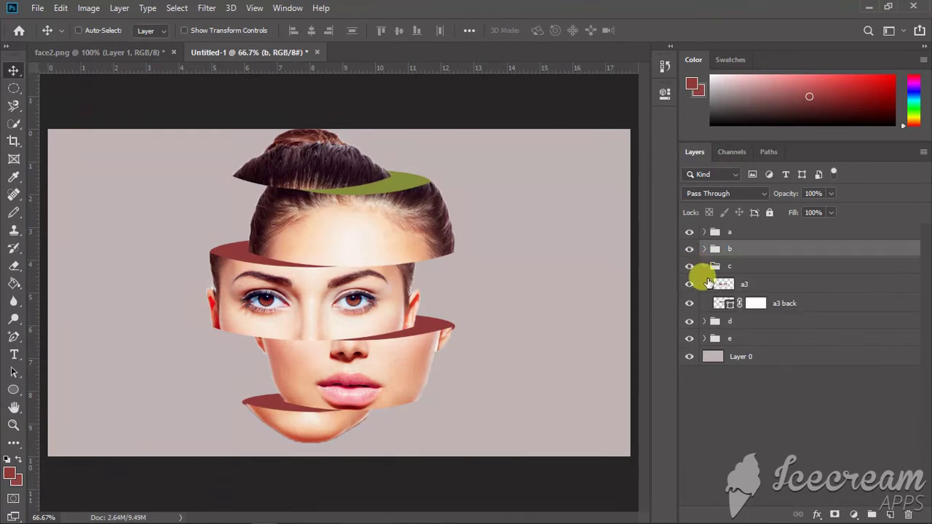
left_click(710, 303)
double_click(721, 303)
left_click(622, 193)
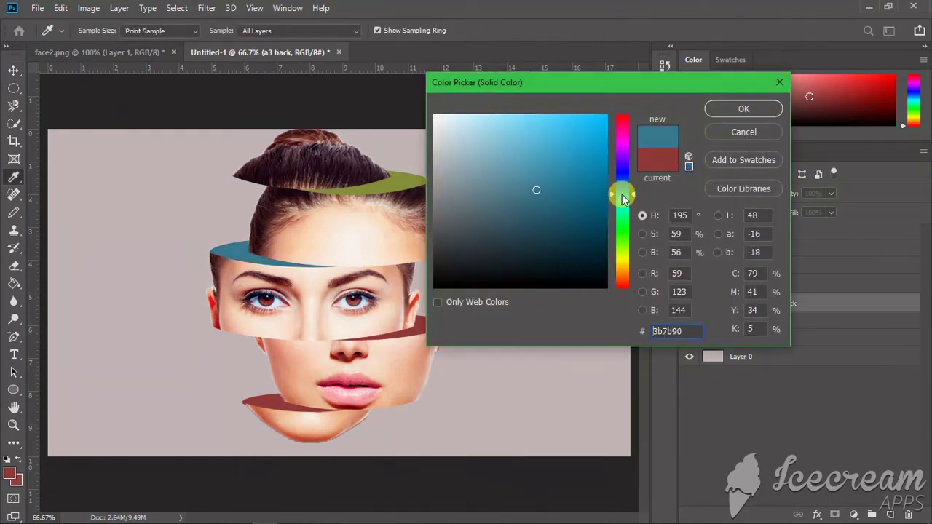
left_click(723, 109)
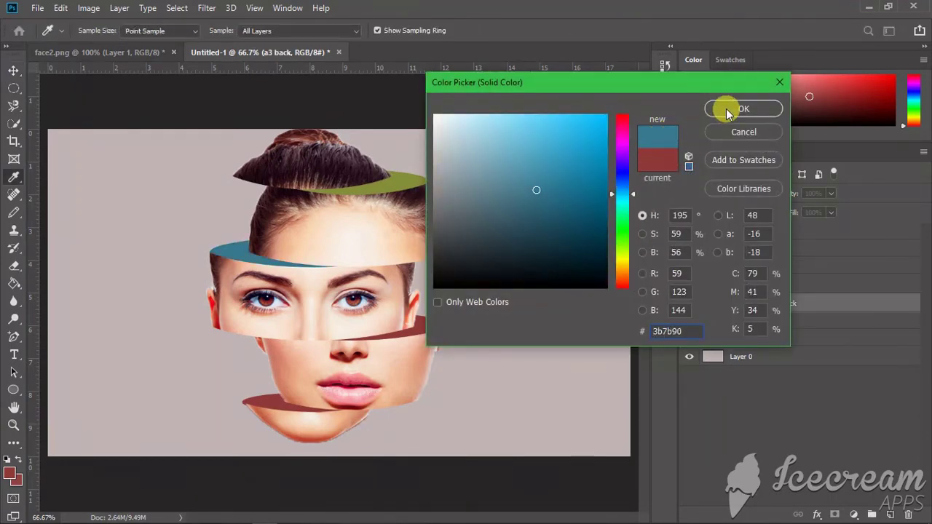
left_click(703, 266)
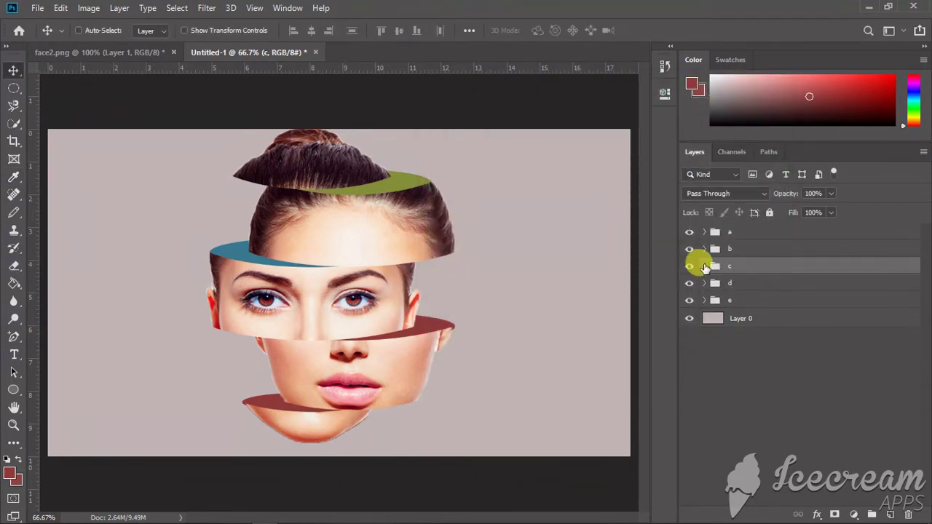
- Change the fill colour of the a4 back ellipse in group d to purple, #903b8d
left_click(703, 284)
double_click(716, 316)
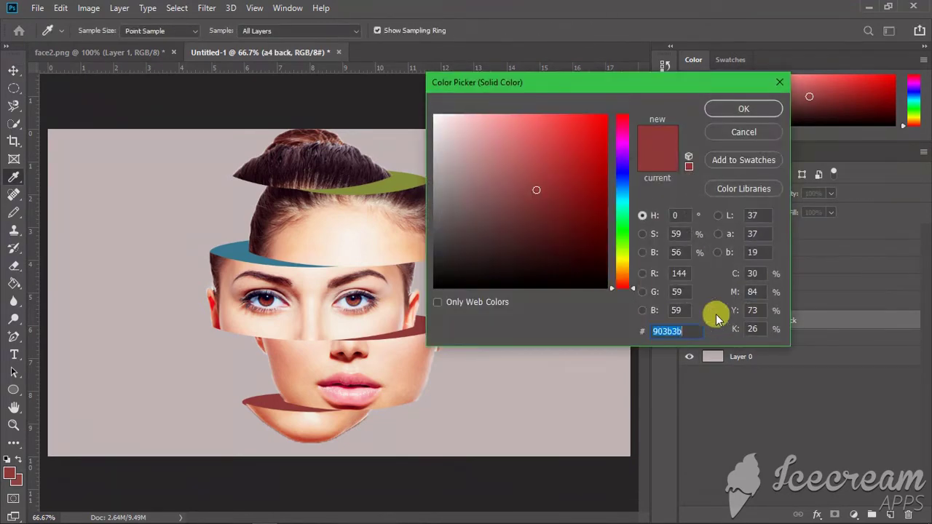
left_click_drag(625, 164, 622, 145)
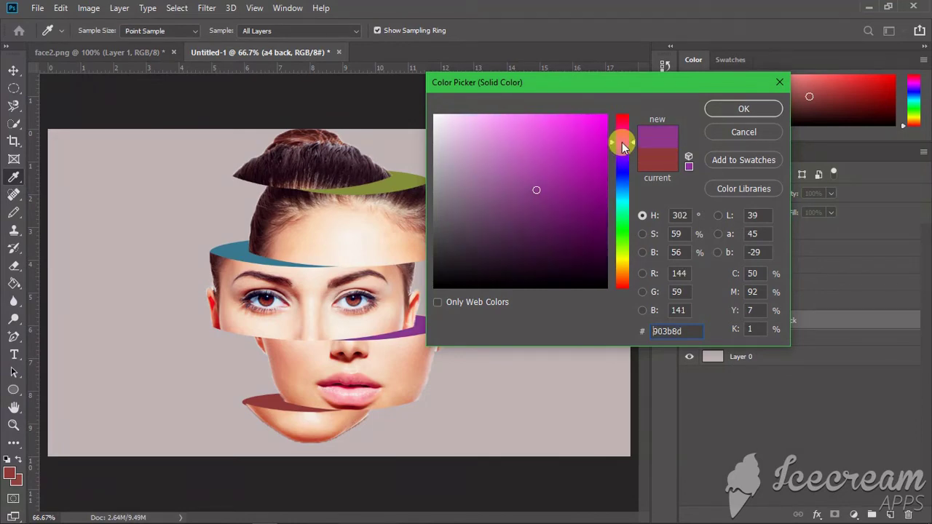
left_click(719, 109)
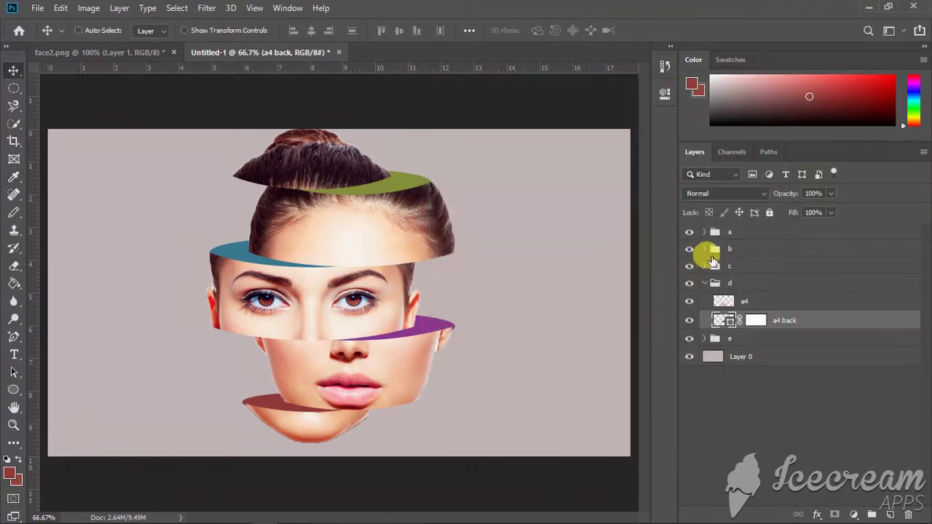
- Change the fill colour of the a5 back ellipse in group e to a slightly pinker red, #903b43
left_click(703, 339)
double_click(720, 375)
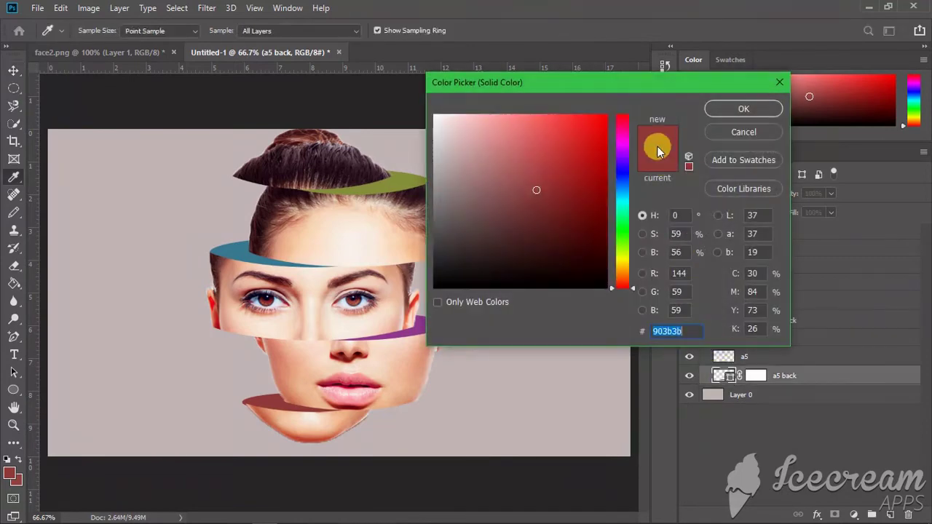
left_click(622, 120)
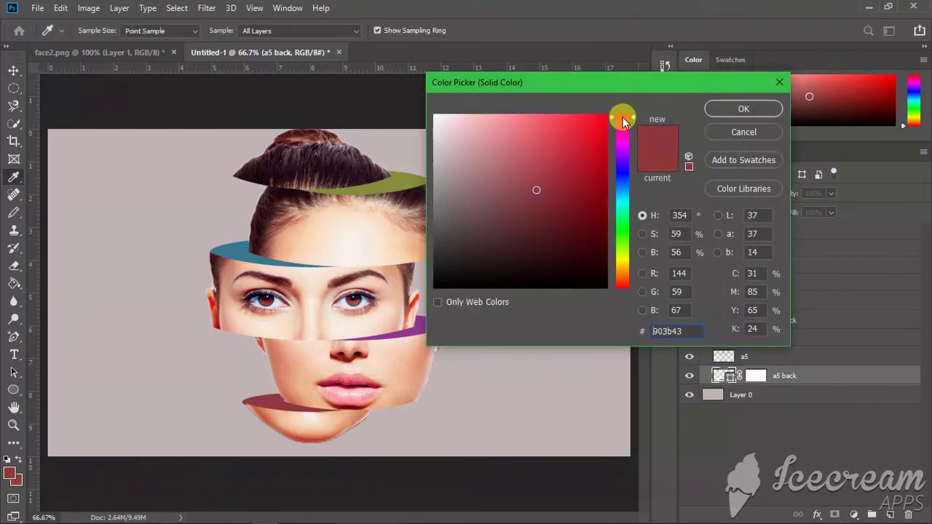
left_click(728, 105)
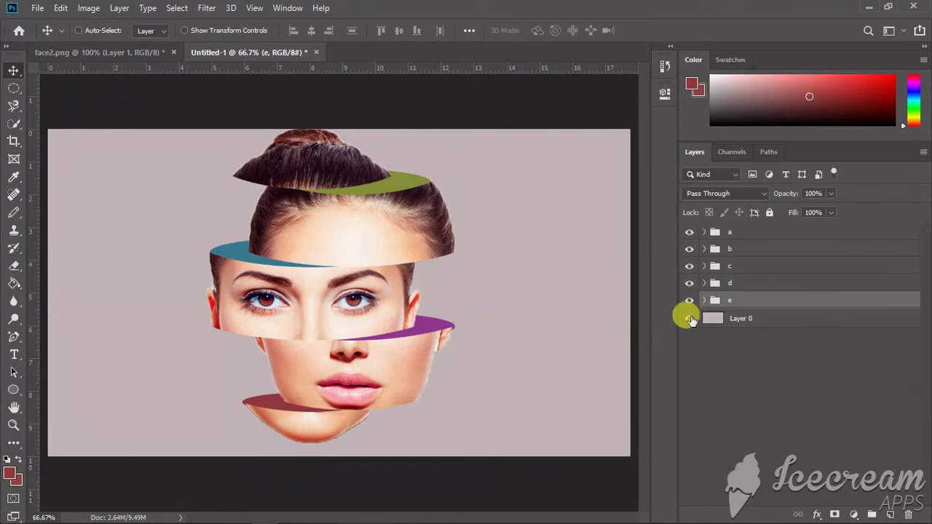
- Hide the Layer 0 background and stamp all visible slices into a new top layer named "face mask"
left_click(689, 319)
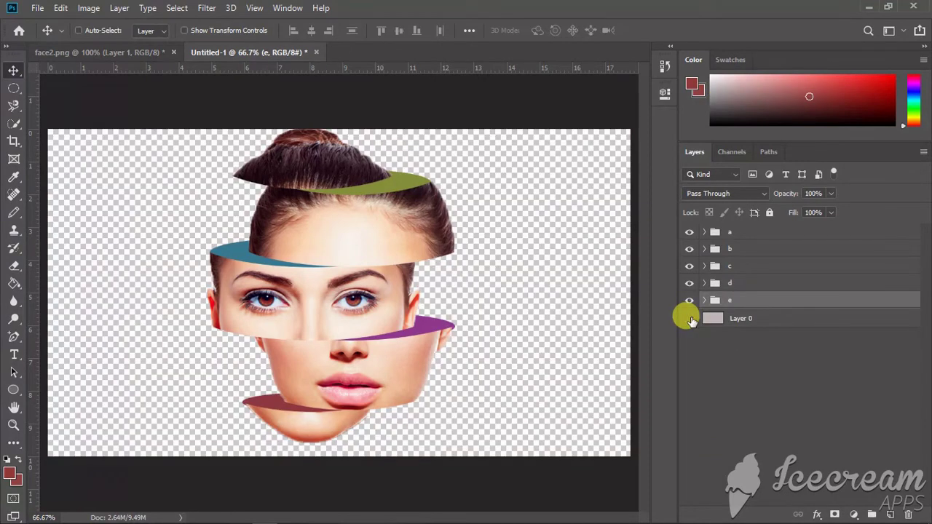
left_click(731, 233)
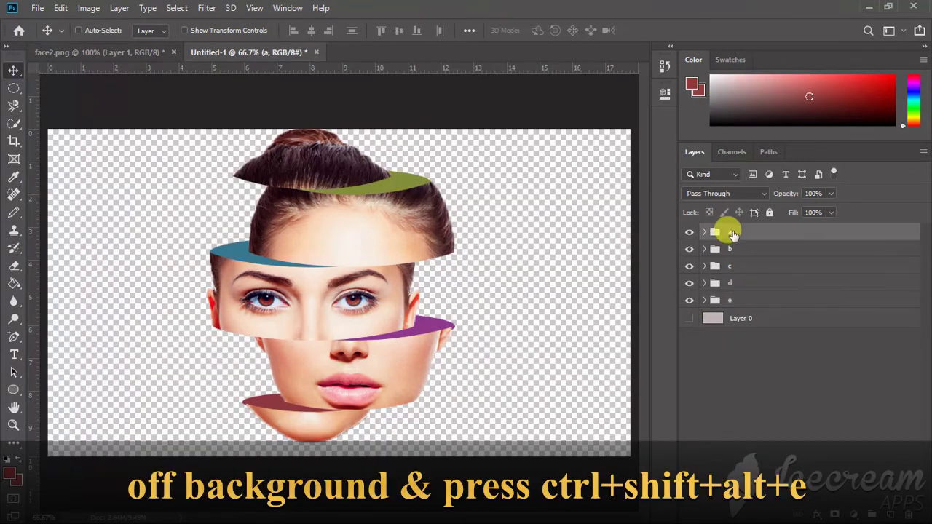
key("ctrl+shift+alt+e")
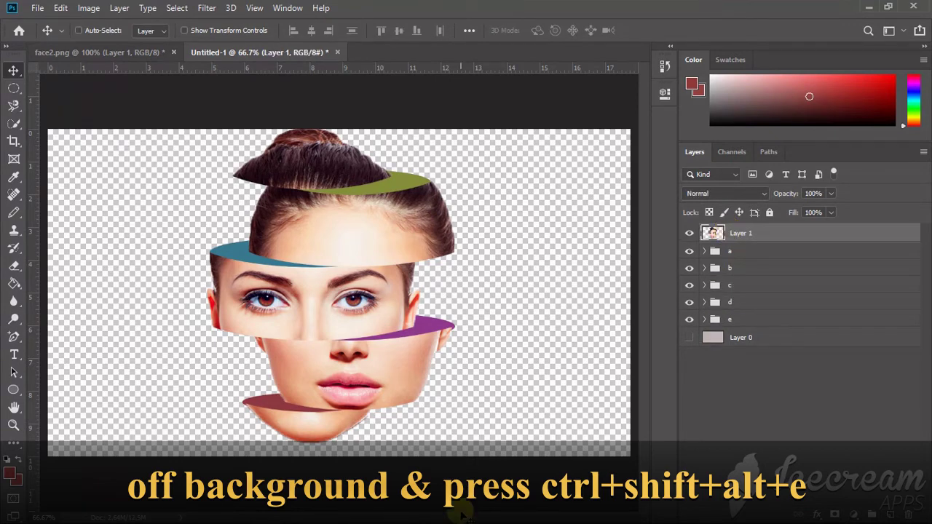
double_click(739, 233)
type("face mask")
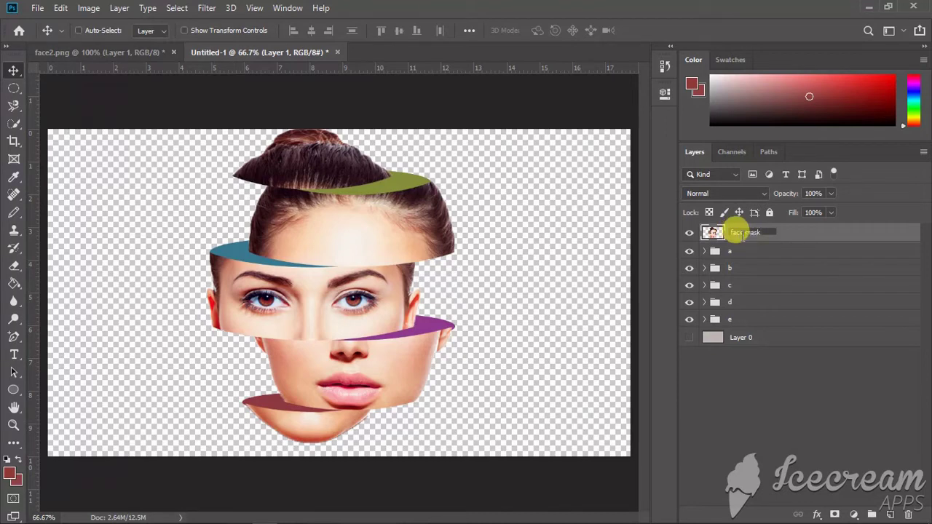
left_click(821, 389)
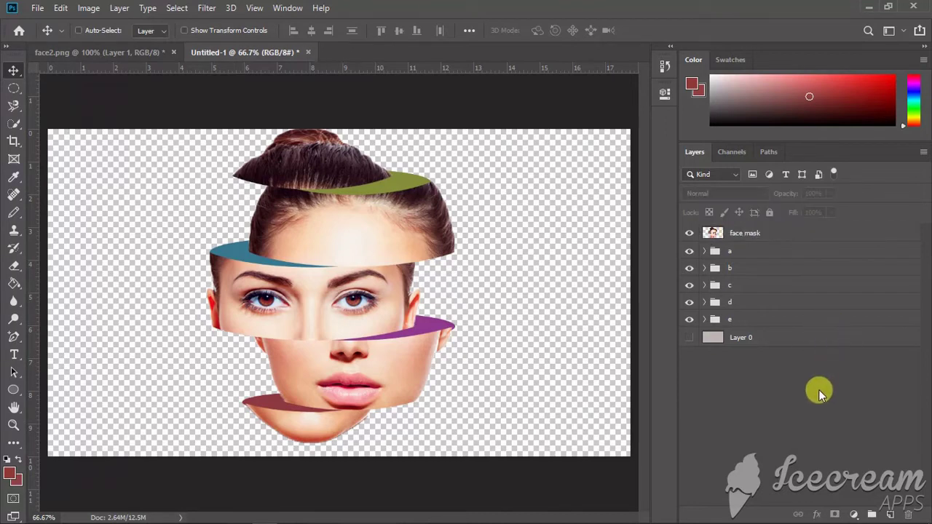
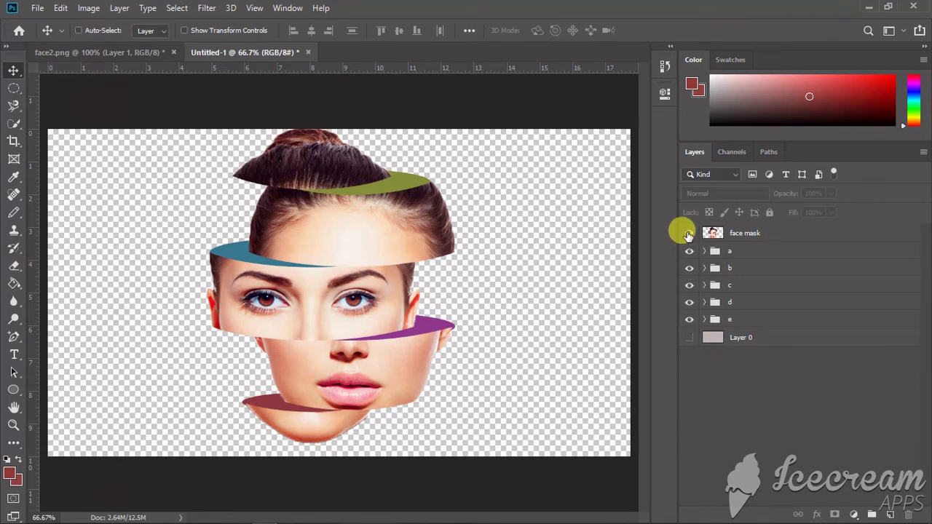
- Show only group b, the forehead slice, and stamp it into a new merged layer directly above the group
left_click(689, 268, "alt")
left_click(703, 268)
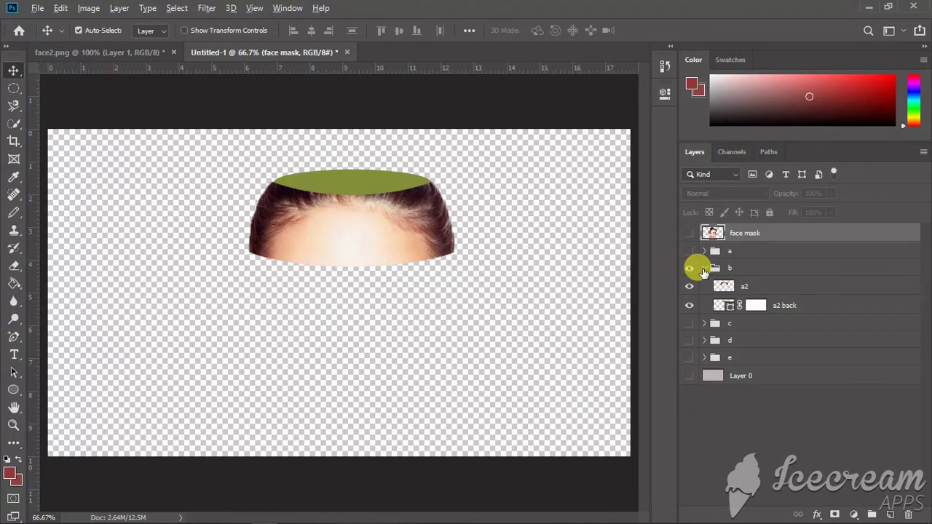
left_click(704, 269)
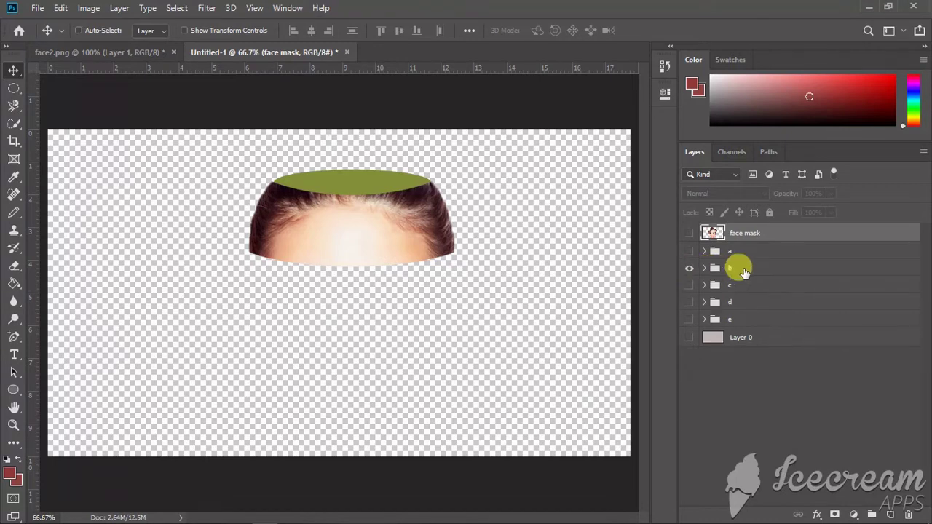
left_click(743, 270)
key("ctrl+shift+alt+n")
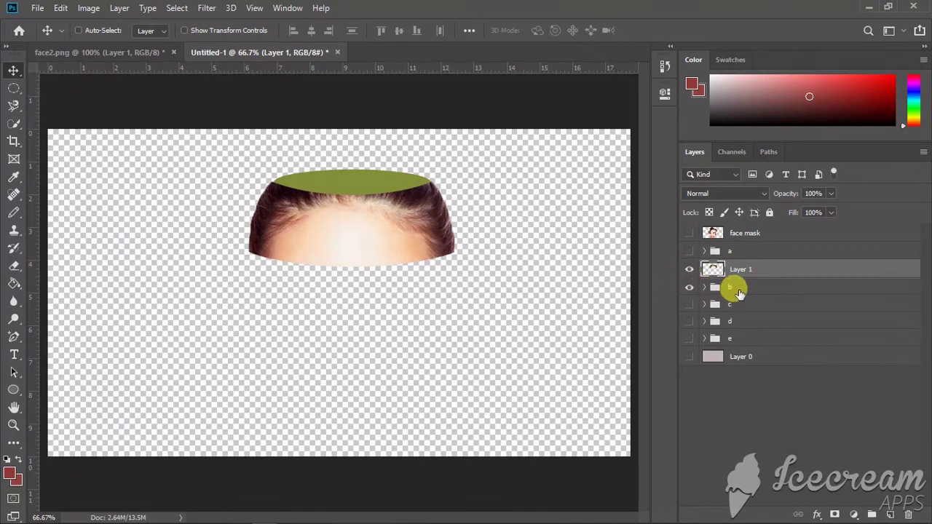
mouse_move(728, 268)
left_mouse_down()
mouse_move(743, 284)
mouse_move(721, 270)
left_mouse_up()
left_click(703, 268)
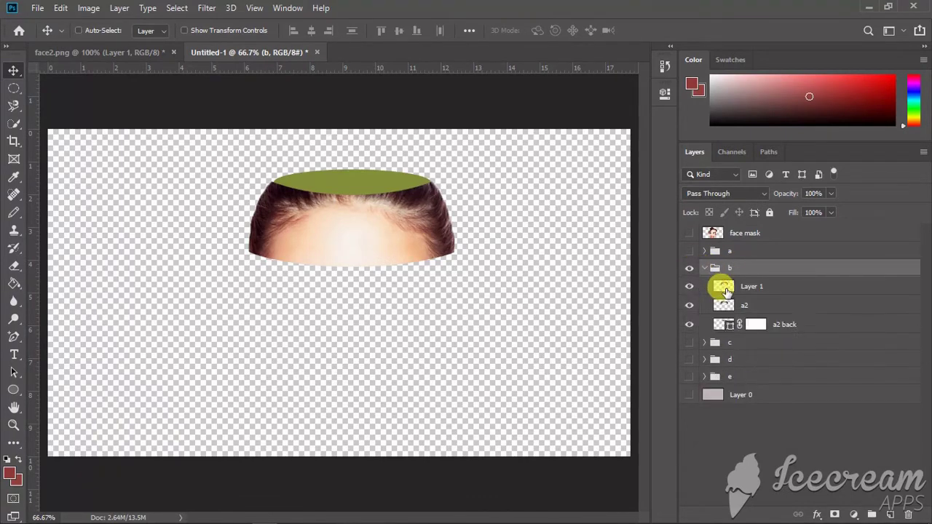
left_click_drag(726, 291, 744, 269)
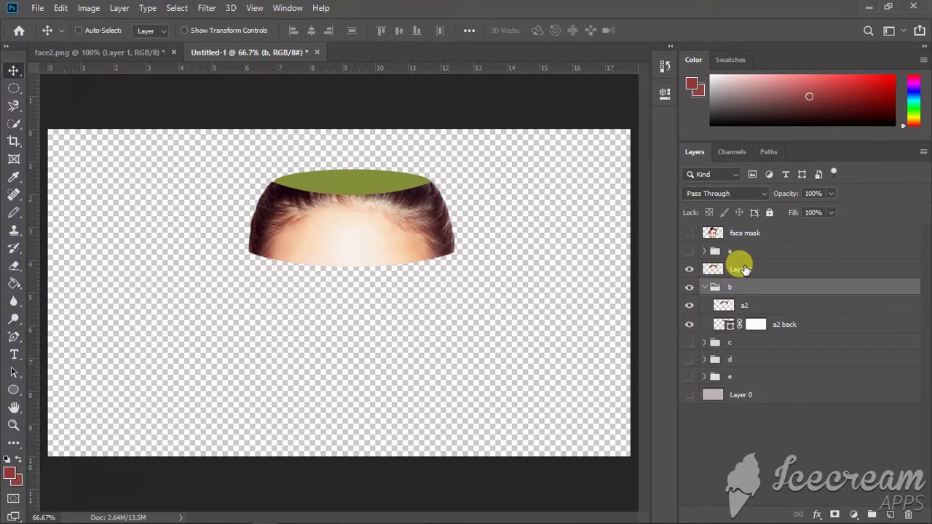
- Rename the merged forehead layer as "b mask" and collapse group b
double_click(739, 269)
type("b mask")
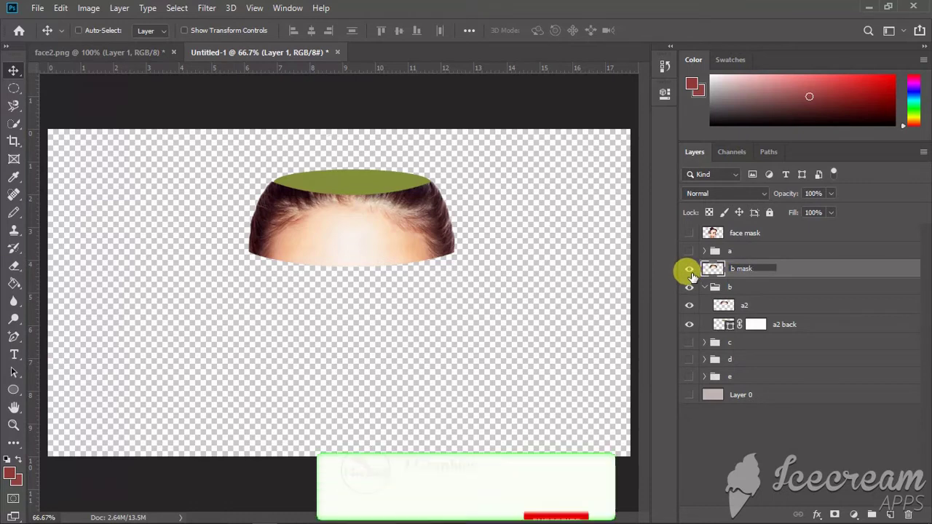
left_click(704, 287)
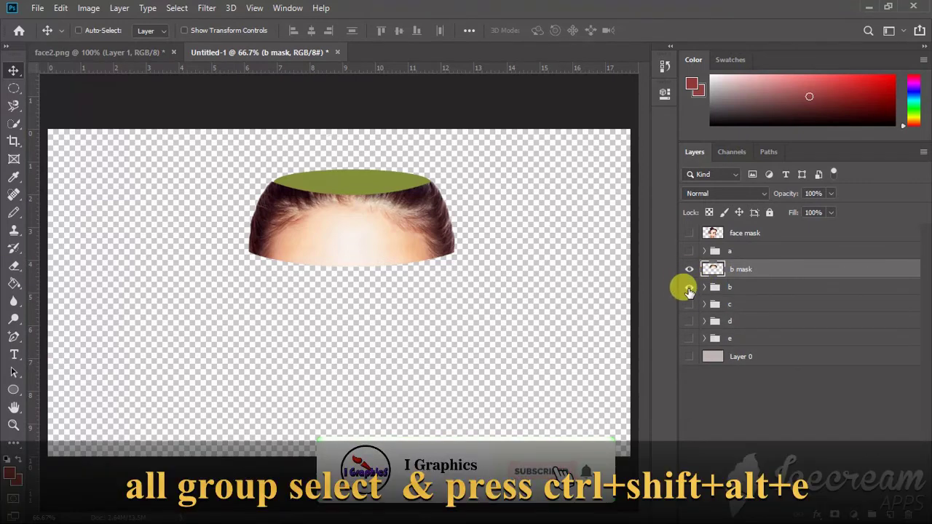
- Show only group c, hiding group b and b mask, and stamp the eye slice into a new layer above it
left_click(689, 304)
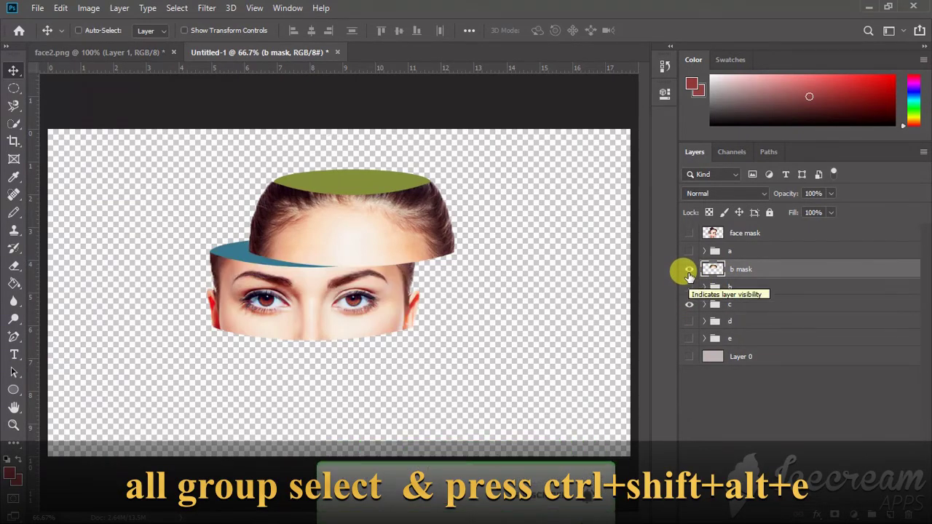
left_click(689, 268)
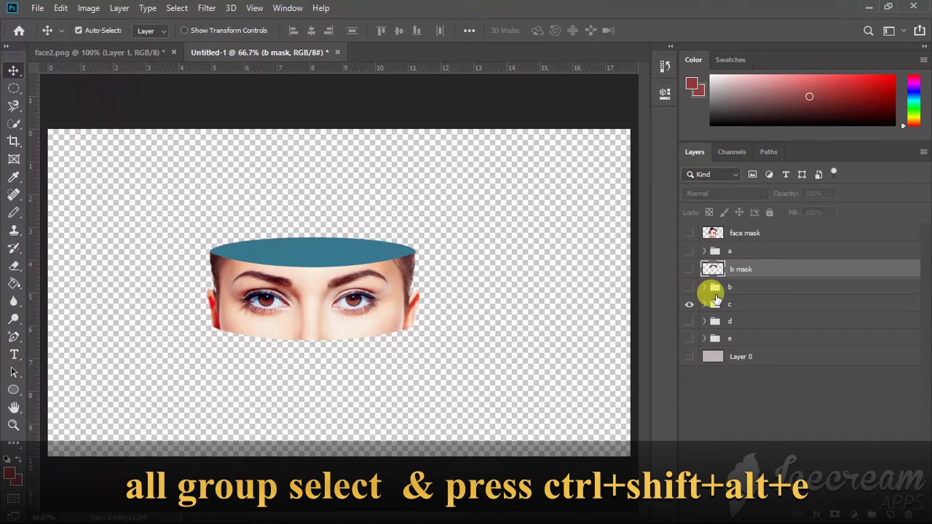
left_click(737, 304)
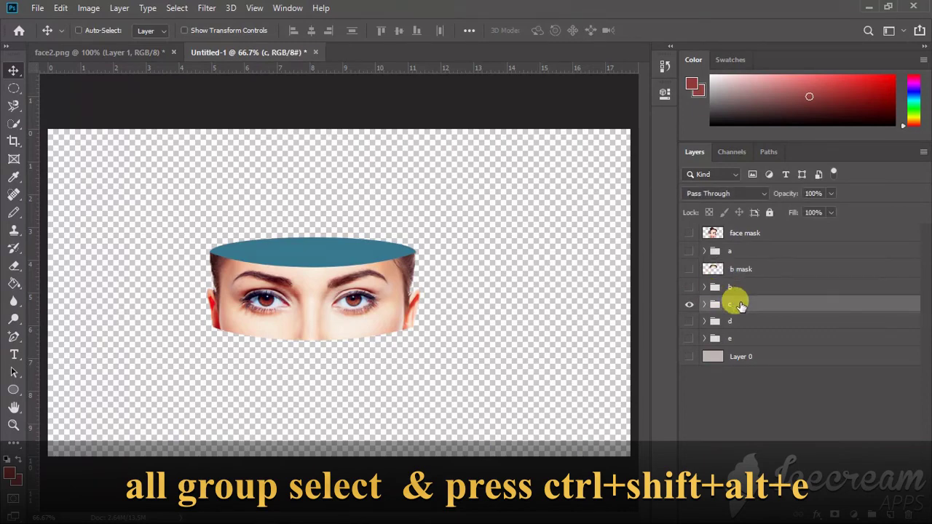
double_click(739, 305)
left_click(915, 13)
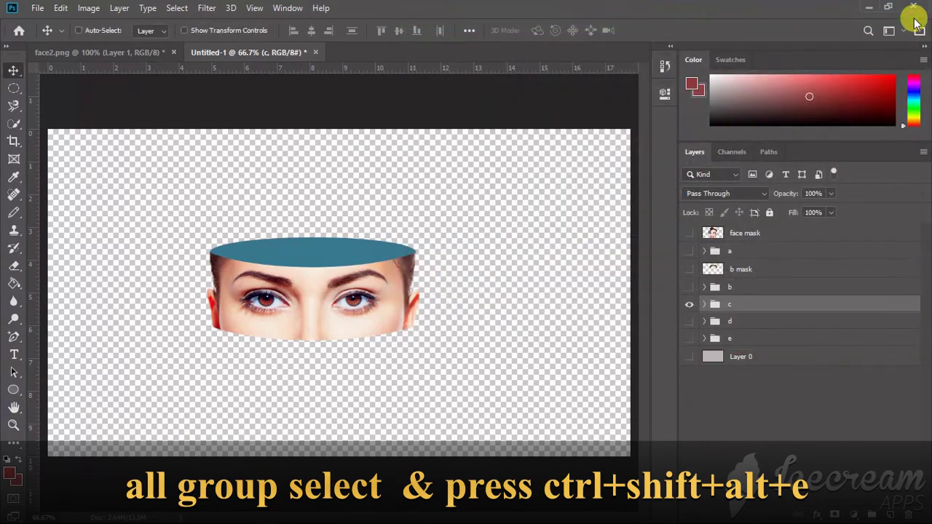
key("ctrl+shift+alt+e")
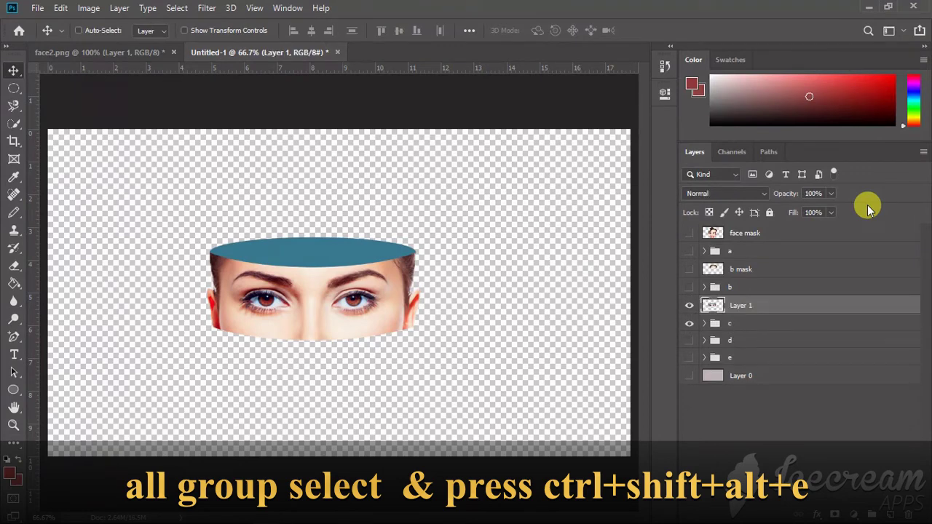
- Rename the merged eye-slice layer as "c mask"
double_click(740, 304)
type("c")
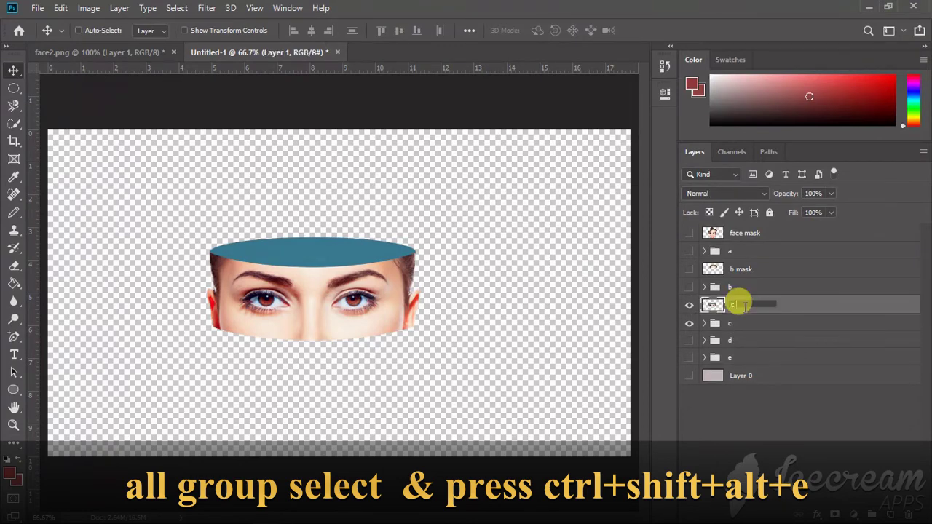
type(" mask")
key("Return")
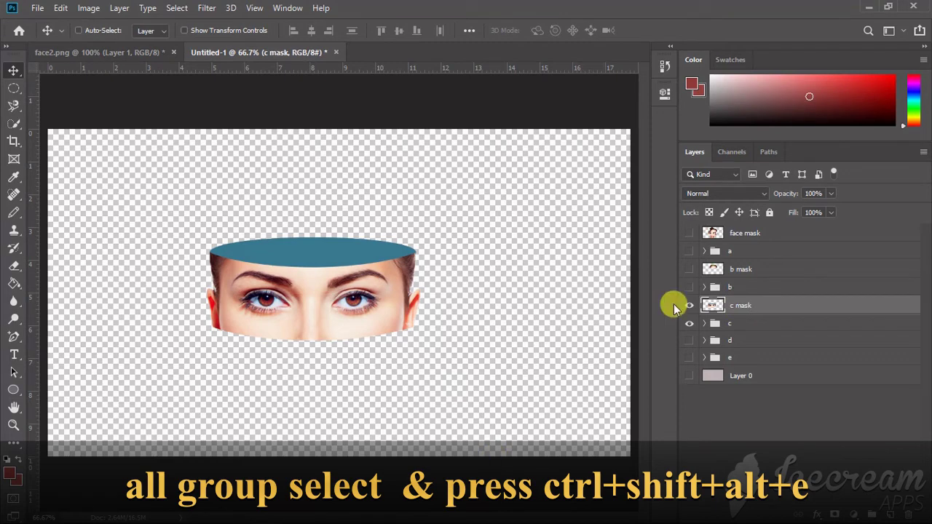
- Show only group d and stamp the nose-and-mouth slice into a new layer above it named "d mask"
left_click(689, 323)
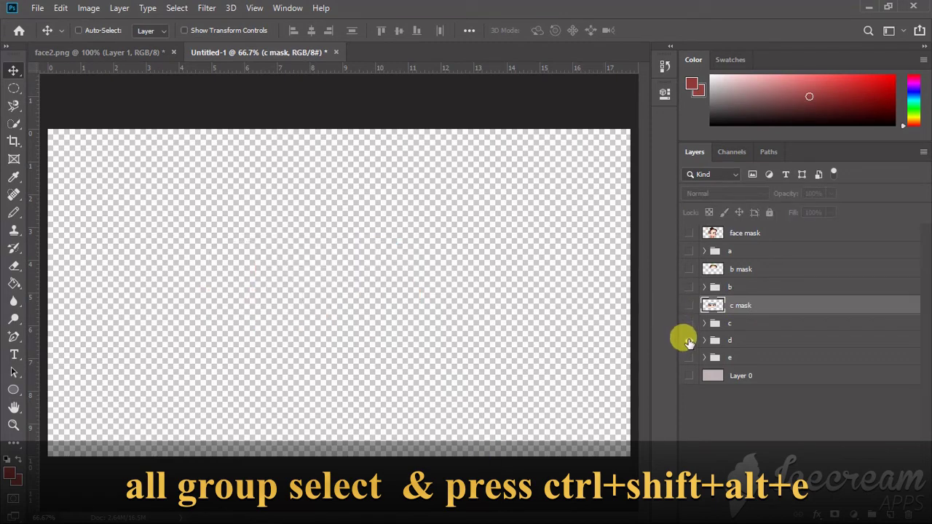
left_click(689, 340)
left_click(750, 341)
key("ctrl+shift+alt+e")
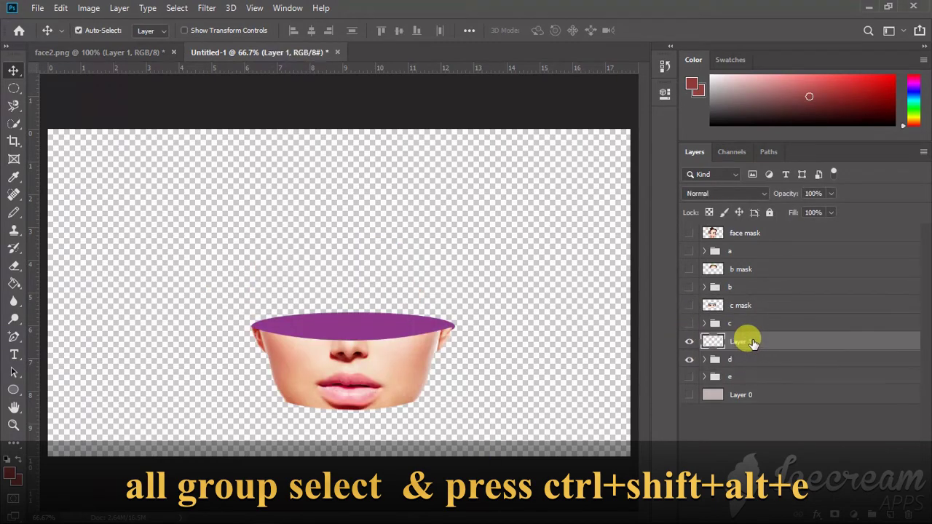
double_click(739, 340)
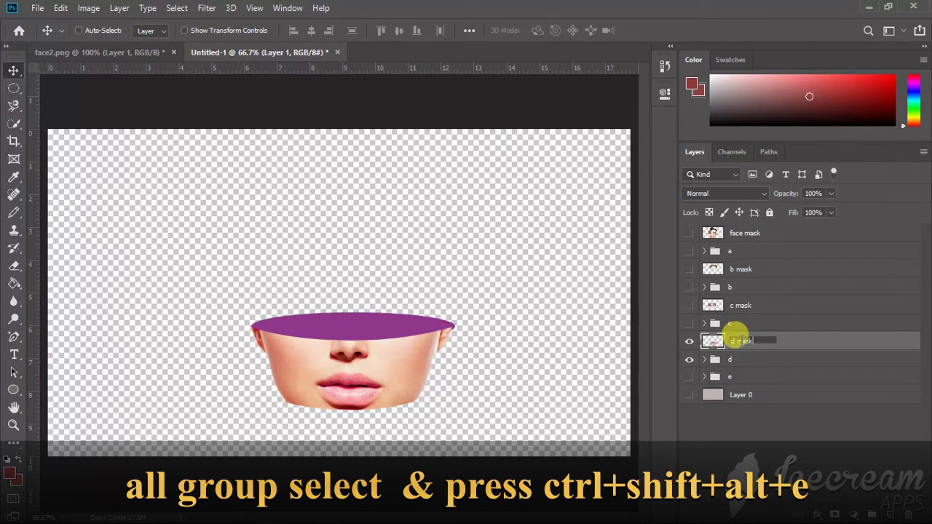
- Show only group e, hiding group d and d mask, and stamp the chin slice into a new layer above it
left_click(740, 376)
left_click(689, 360)
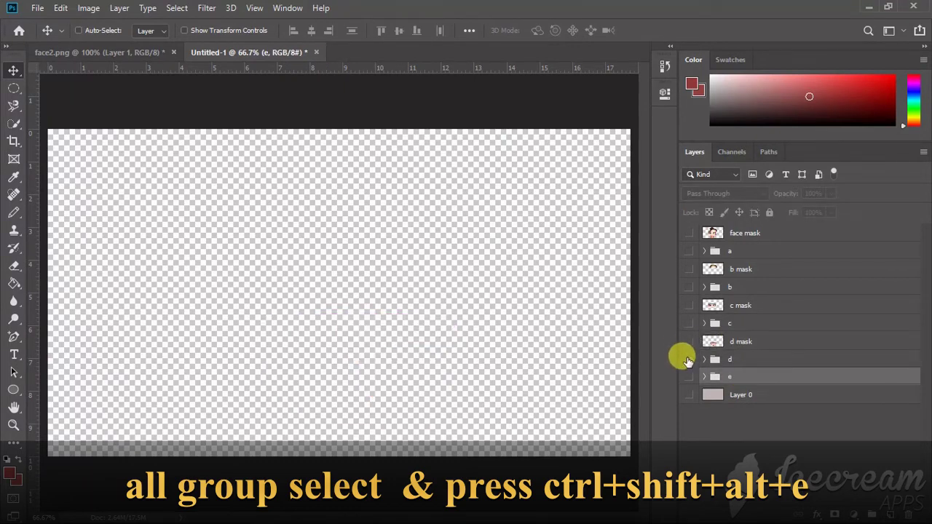
left_click(689, 376)
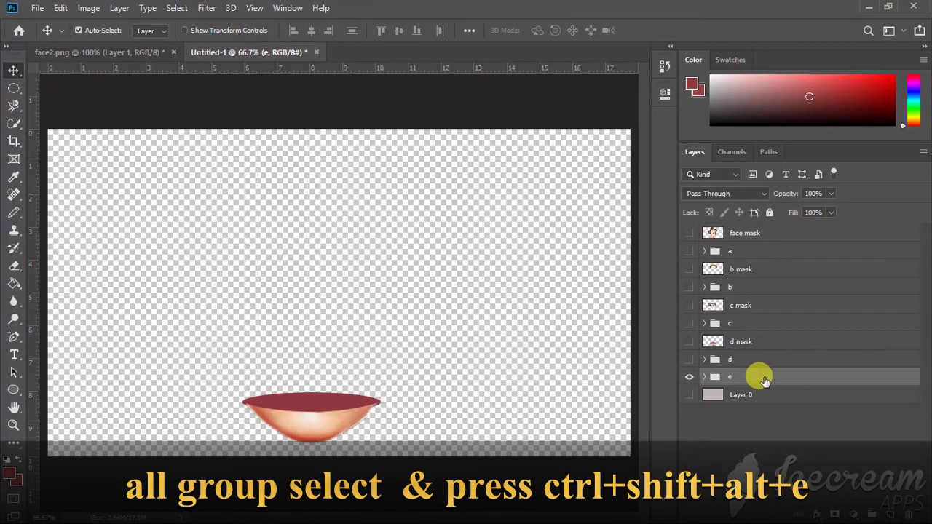
key("ctrl+shift+alt+e")
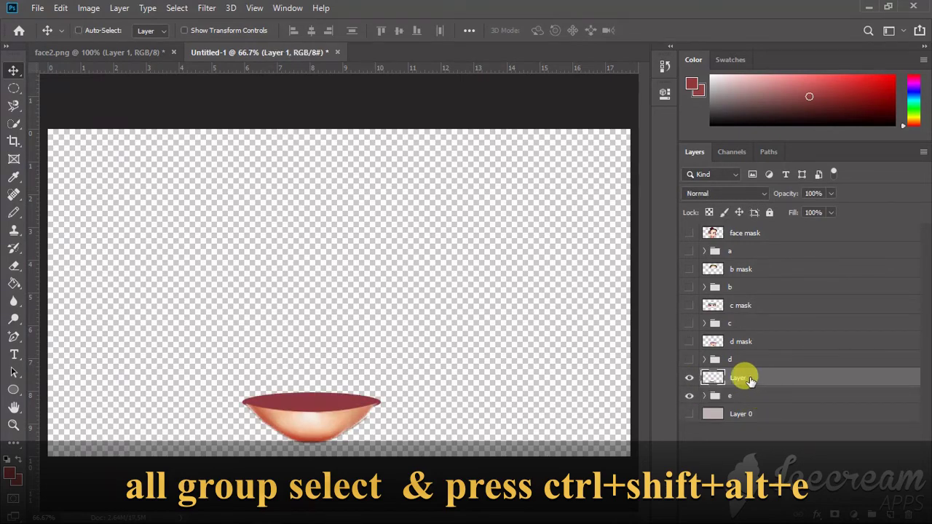
- Rename the merged chin-slice layer as "e mask"
double_click(749, 380)
left_click(914, 19)
double_click(739, 377)
type("e mask")
left_click(792, 396)
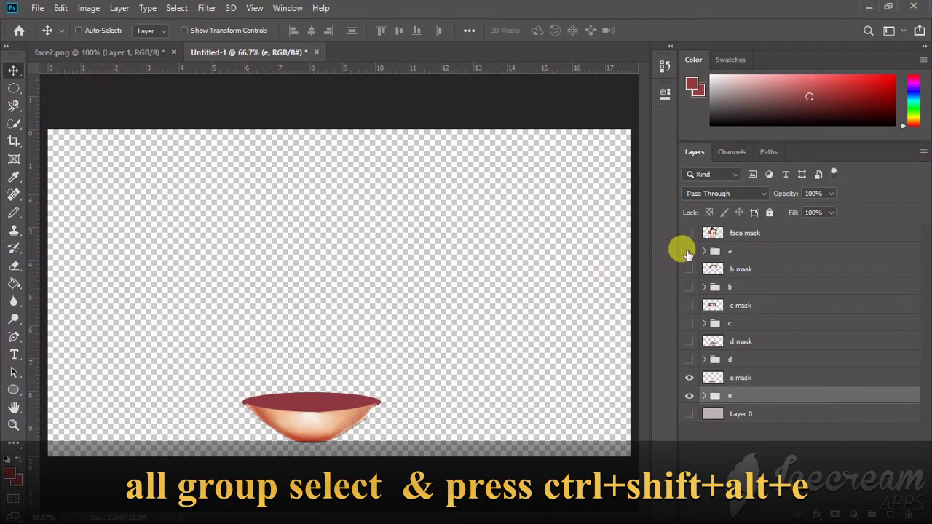
- Show groups a, b, c and d and the Layer 0 background again, and hide the e mask layer
left_click(689, 251)
left_click(689, 287)
left_click(689, 324)
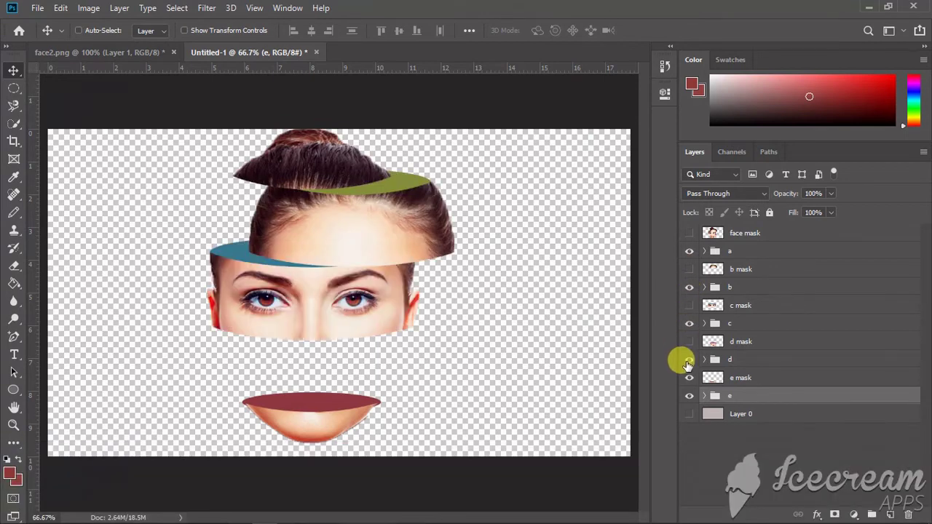
left_click(689, 360)
left_click(689, 414)
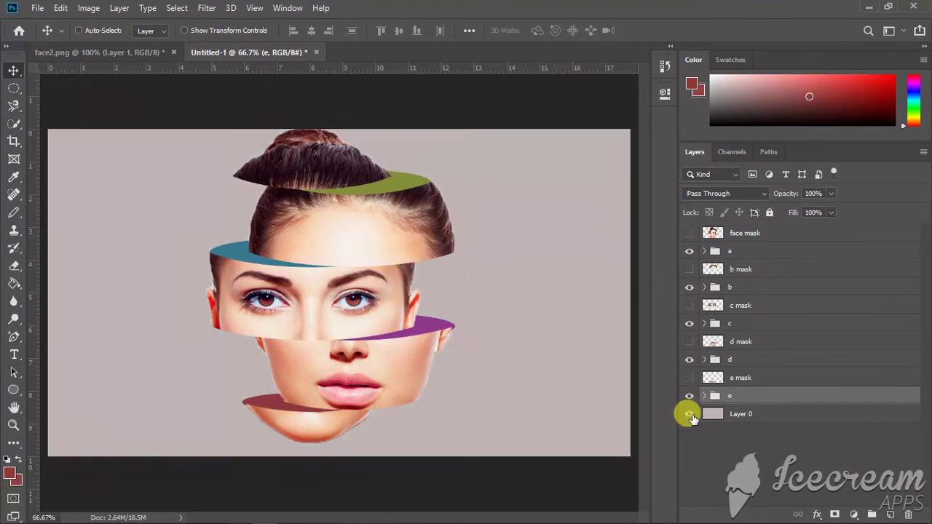
- Create a new layer above group b and name it "b shadow"
left_click(713, 269)
left_click(713, 288)
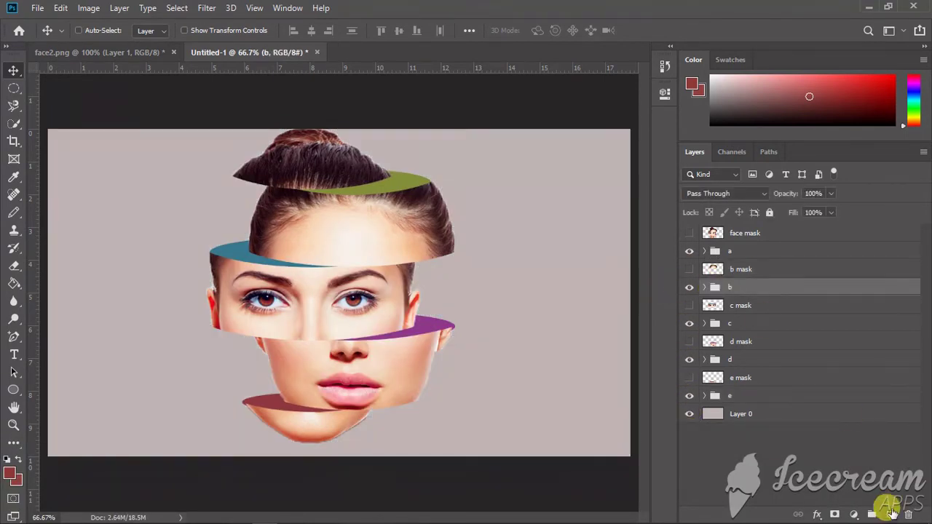
left_click(891, 515)
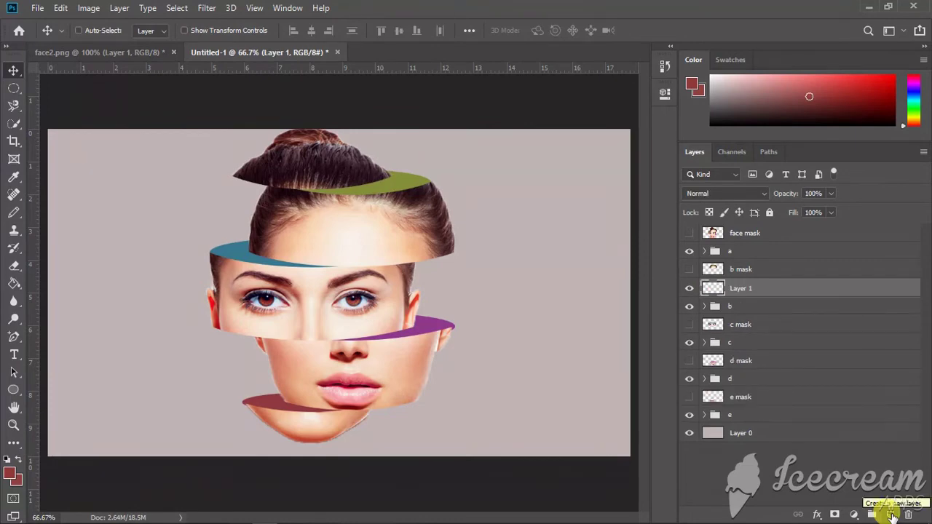
double_click(739, 287)
type("b shadow")
key("Return")
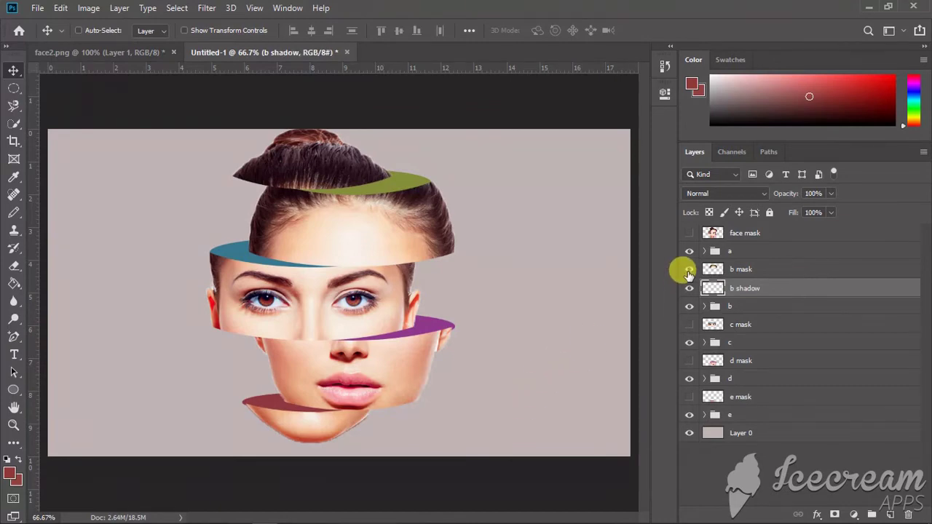
- Hide the b mask layer and load its pixels as a selection around the forehead slice
left_click(712, 271)
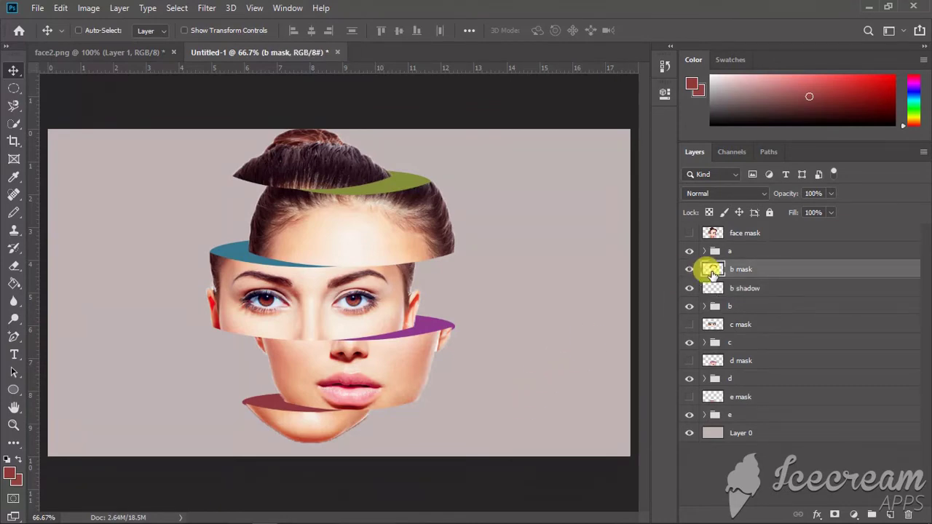
double_click(713, 272)
left_click(887, 50)
left_click(690, 269)
key("y")
right_click(710, 265)
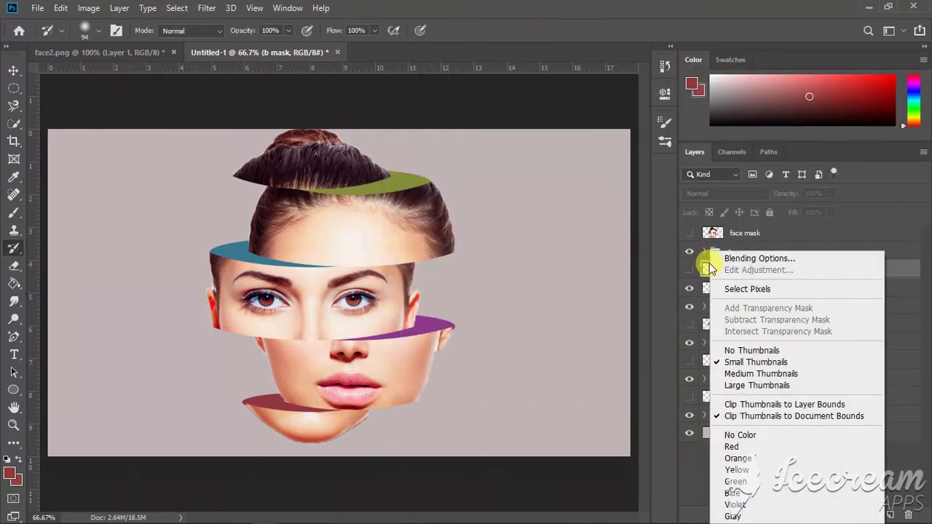
left_click(747, 288)
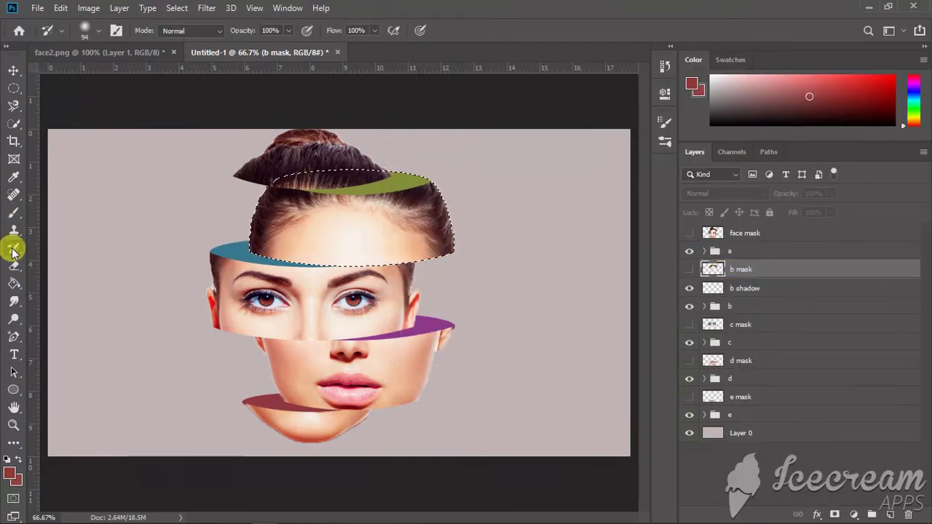
mouse_move(13, 251)
left_mouse_down()
mouse_move(29, 246)
mouse_move(52, 266)
mouse_move(15, 249)
mouse_move(57, 250)
left_mouse_up()
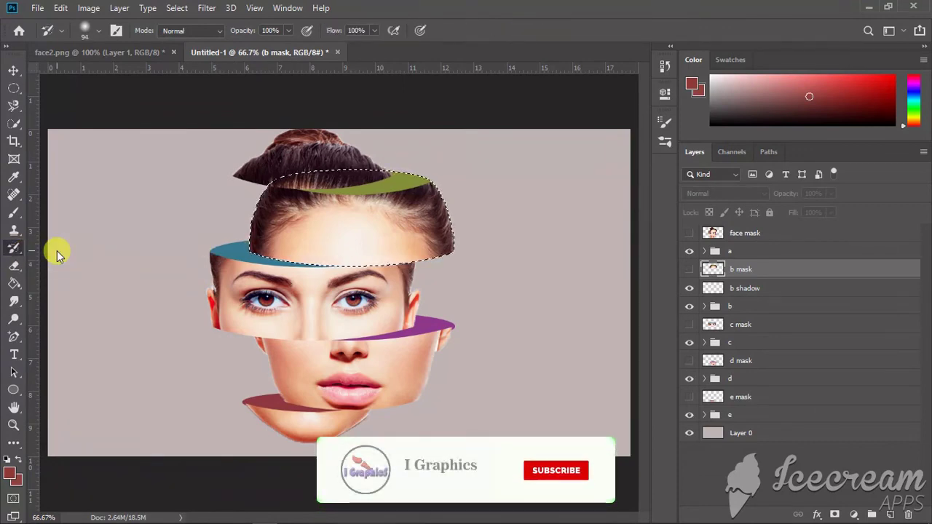
left_click(301, 212)
left_click(430, 211)
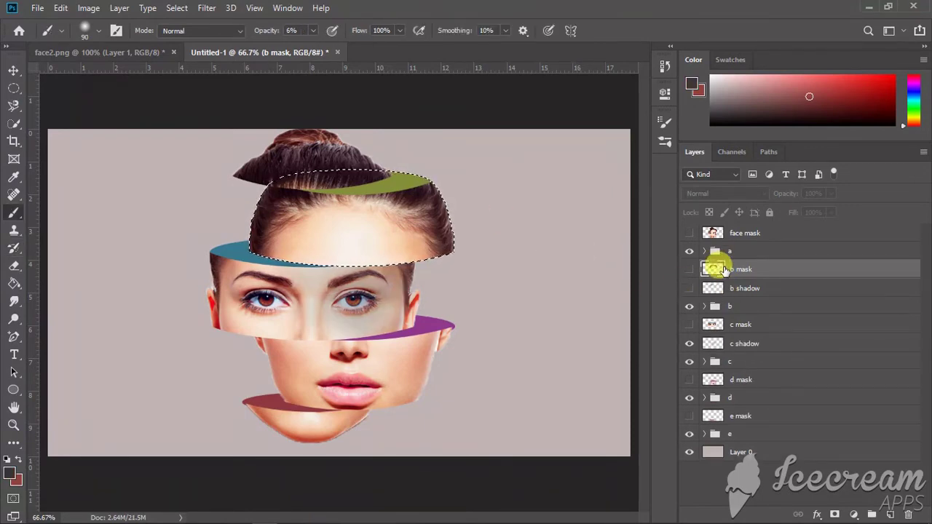
- Make the b shadow layer active and visible for painting inside the forehead selection, and hide the c shadow layer
right_click(728, 269)
left_click(709, 287)
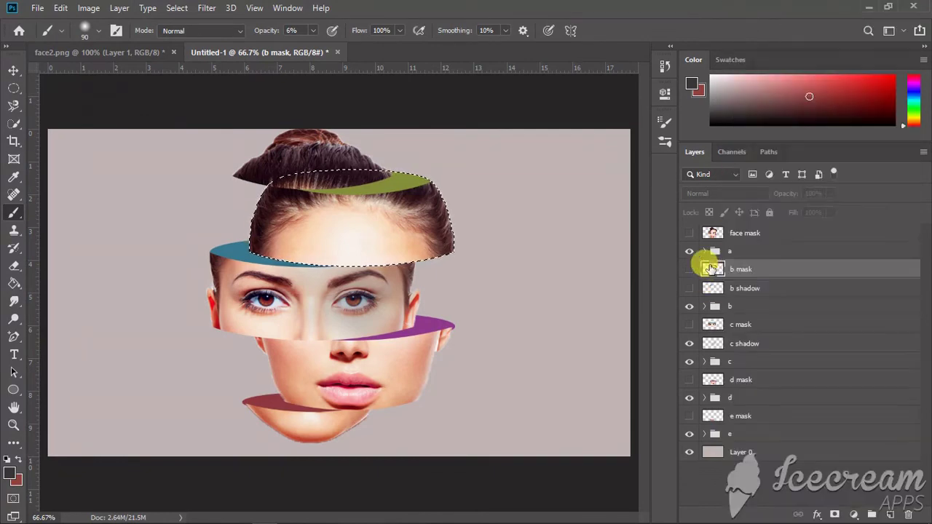
left_click(714, 289)
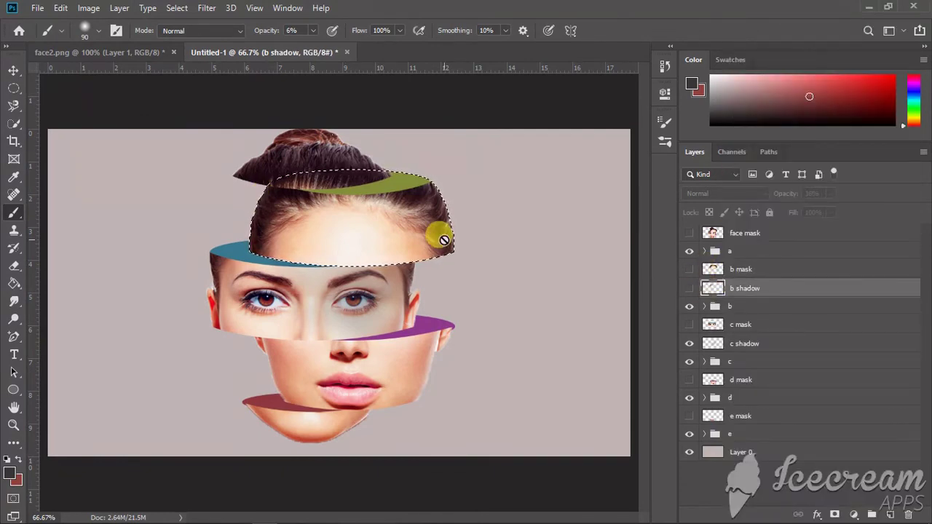
left_click(720, 269)
left_click(728, 286)
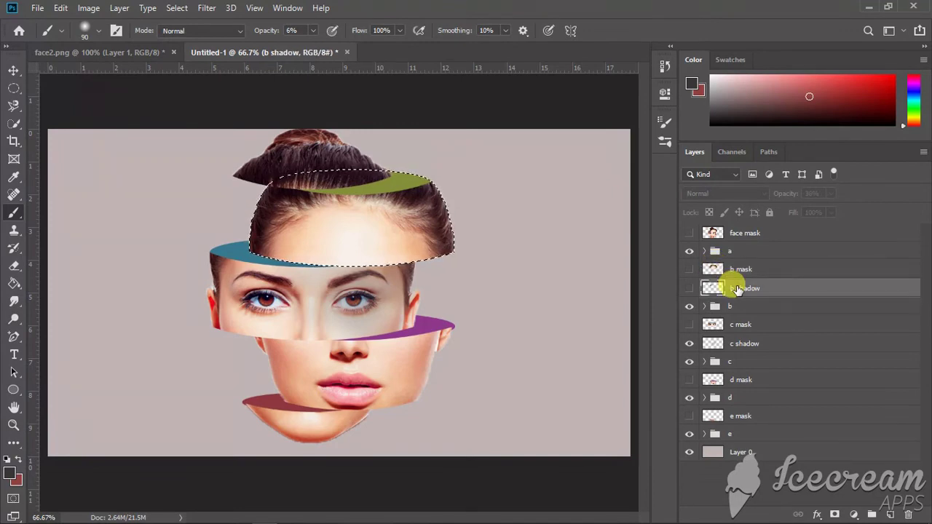
left_click(318, 201)
left_click(456, 207)
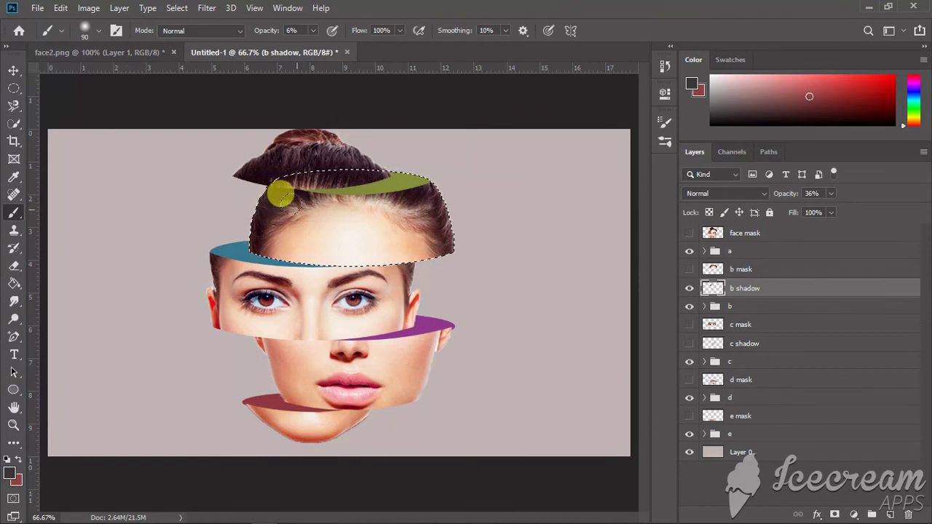
- Brush dark shading onto the forehead slice below the hair on the b shadow layer, with the brush opacity raised to 26%
mouse_move(314, 213)
left_mouse_down()
mouse_move(345, 193)
mouse_move(236, 188)
mouse_move(300, 228)
mouse_move(269, 240)
mouse_move(327, 251)
mouse_move(341, 235)
mouse_move(321, 216)
mouse_move(267, 215)
mouse_move(312, 201)
mouse_move(335, 219)
mouse_move(298, 227)
mouse_move(302, 219)
mouse_move(301, 235)
mouse_move(333, 234)
mouse_move(308, 188)
left_mouse_up()
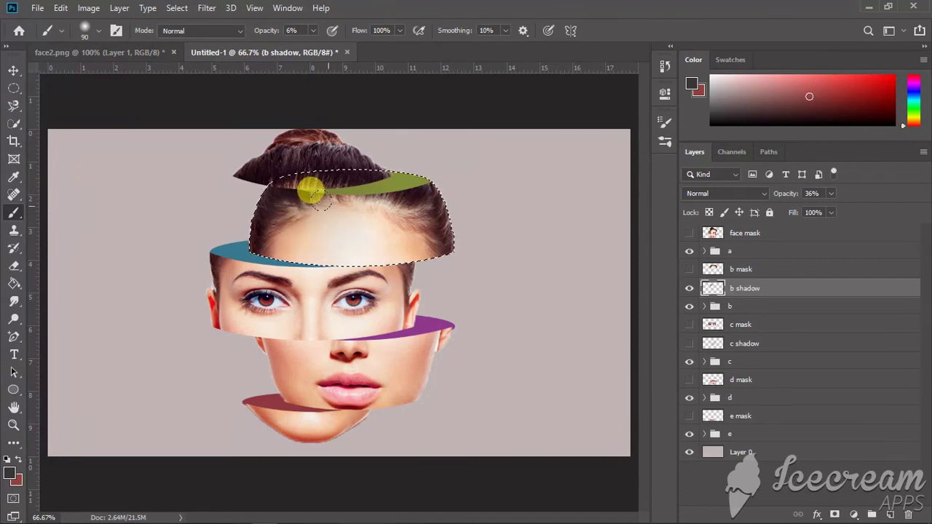
left_click(313, 31)
left_click_drag(315, 34, 323, 42)
left_click(282, 195)
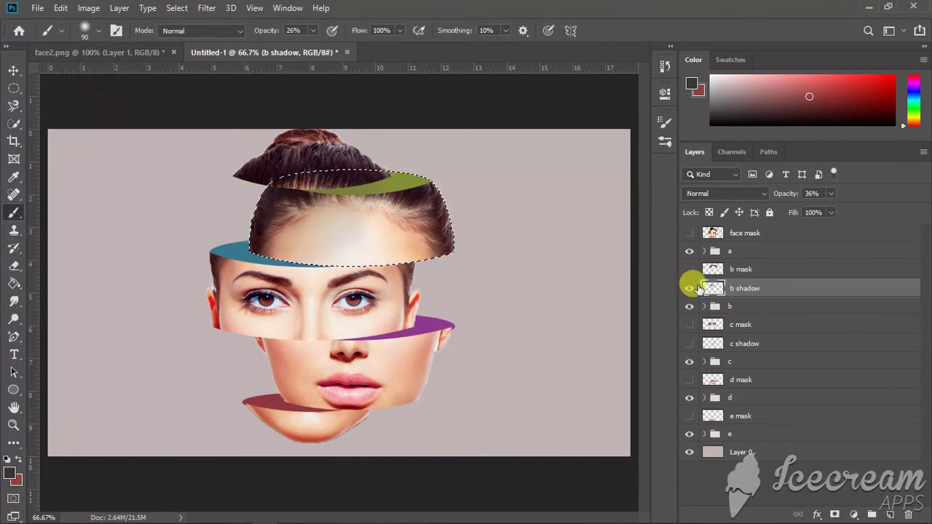
- Load the c mask pixels as a selection around the eye slice, and show and activate the c shadow layer
left_click(710, 326)
right_click(710, 325)
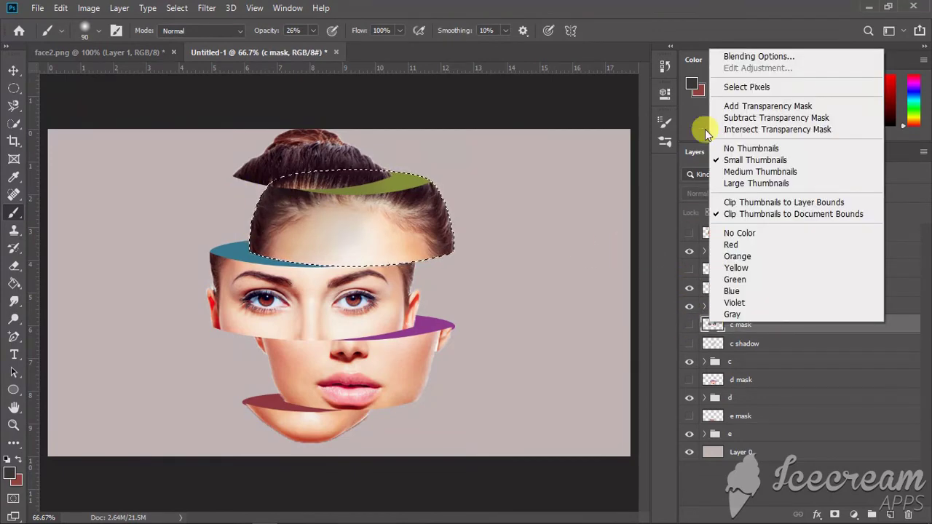
left_click(730, 86)
left_click(701, 343)
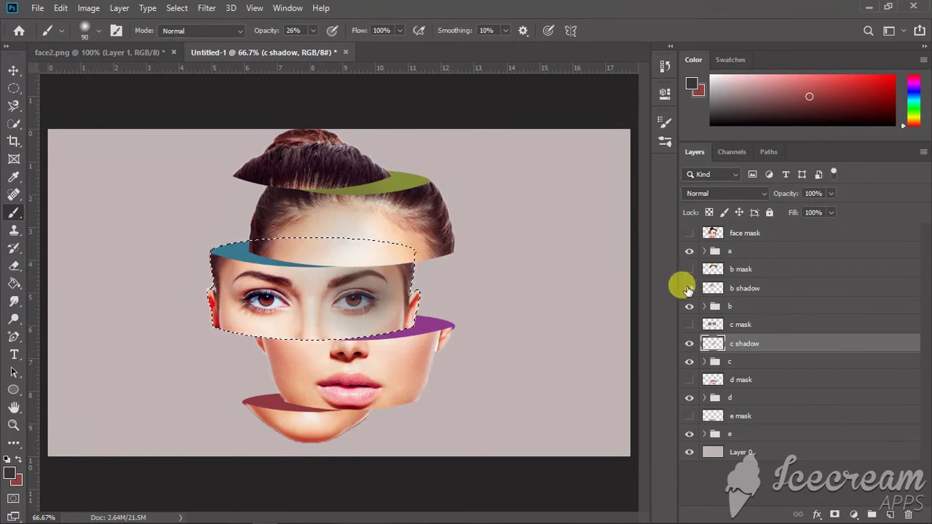
left_click(723, 289)
left_click(708, 271)
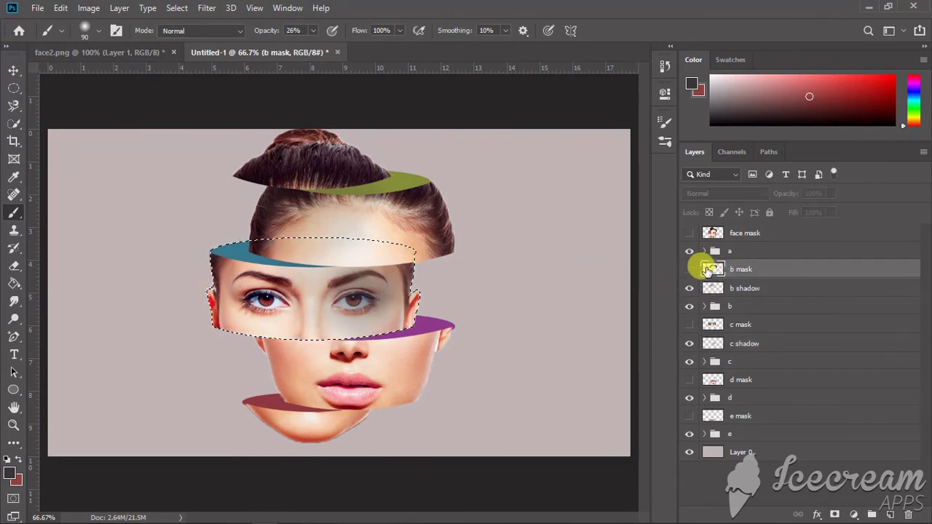
left_click(736, 350)
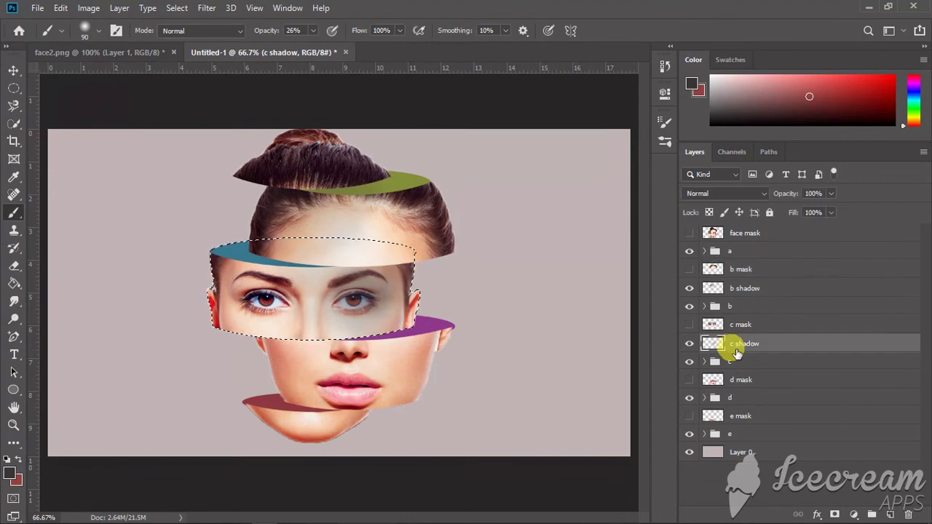
left_click(736, 364)
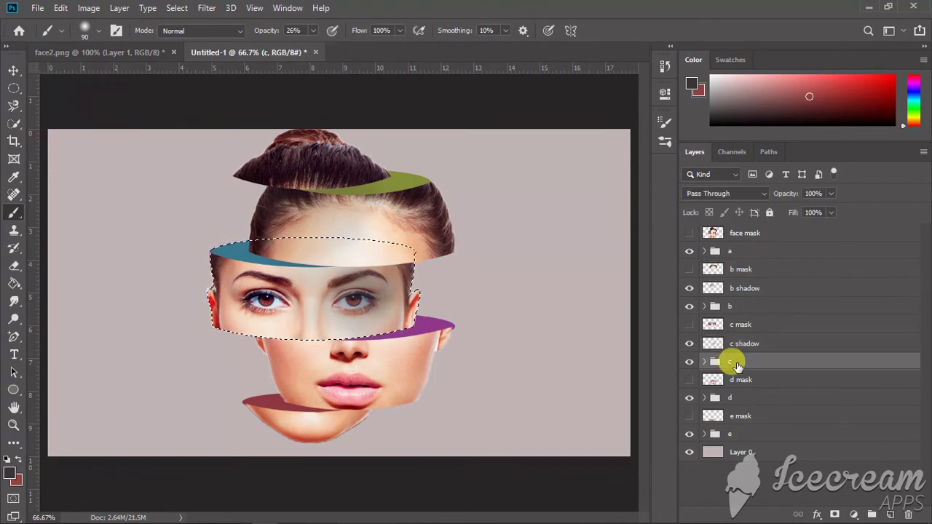
- Create a new layer above group d and name it "d shadow"
left_click(733, 398)
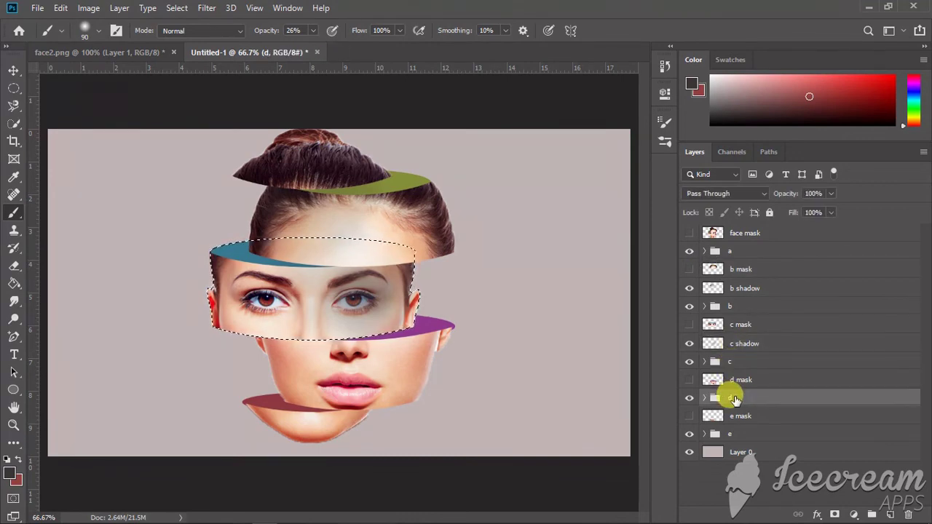
left_click(890, 515)
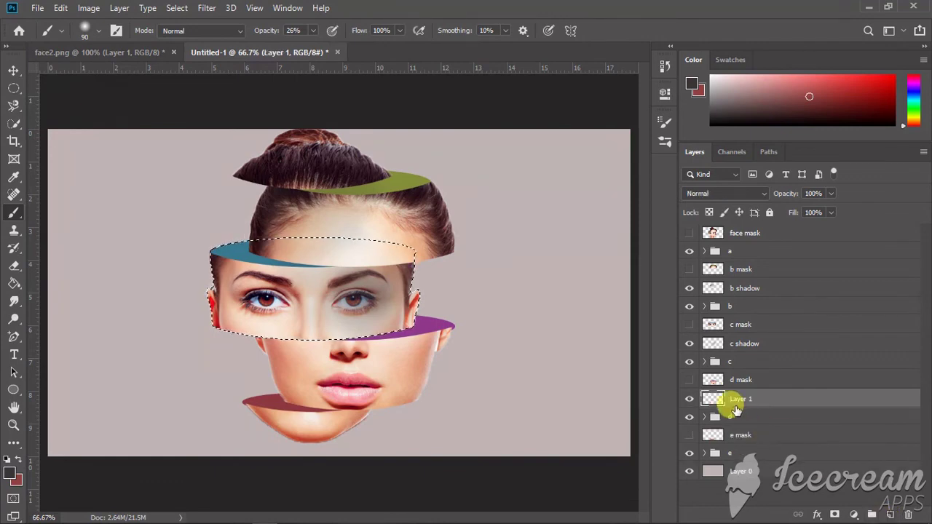
type("d shadow")
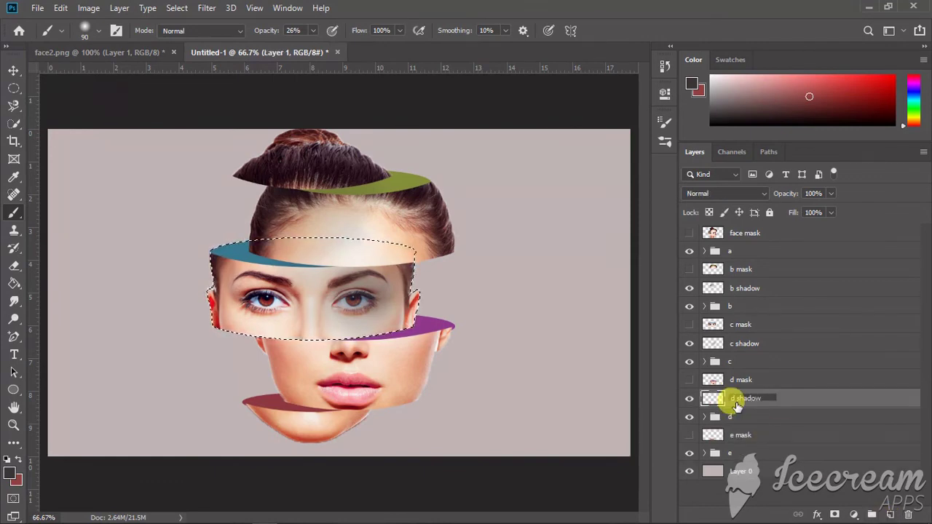
key("Return")
- Load the d mask pixels as a selection around the nose-and-mouth slice
left_click(710, 380)
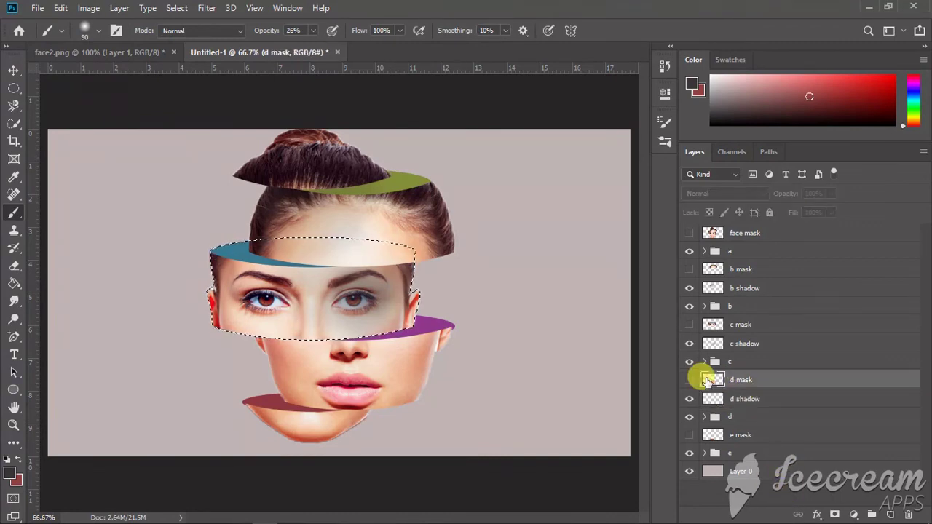
right_click(743, 379)
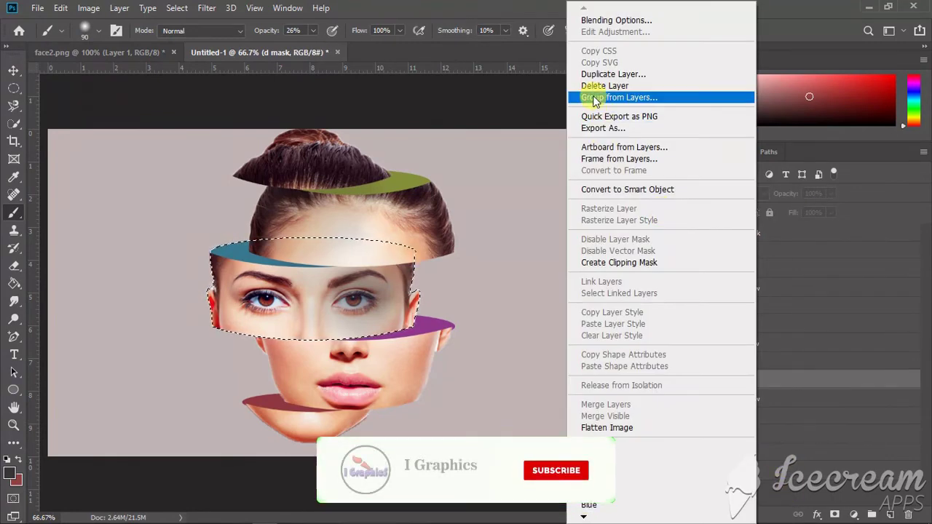
left_click(794, 398)
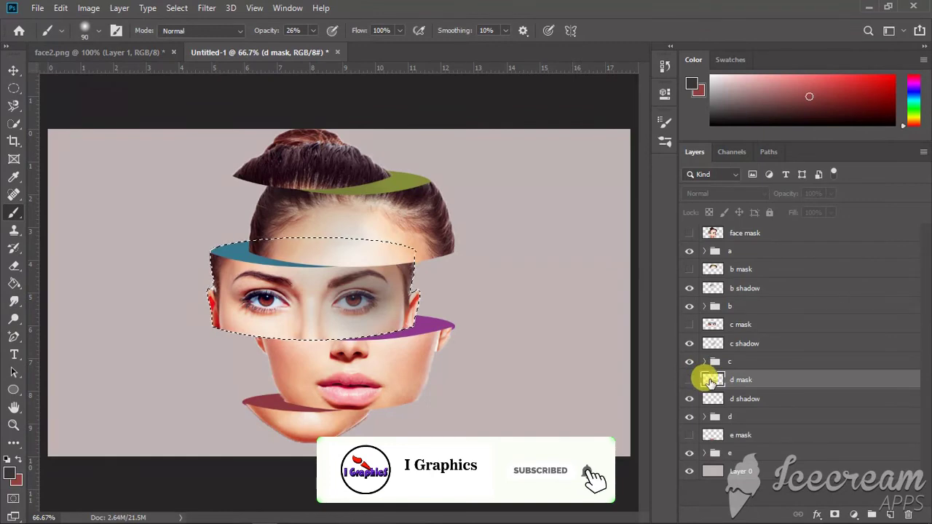
right_click(710, 379)
left_click(732, 143)
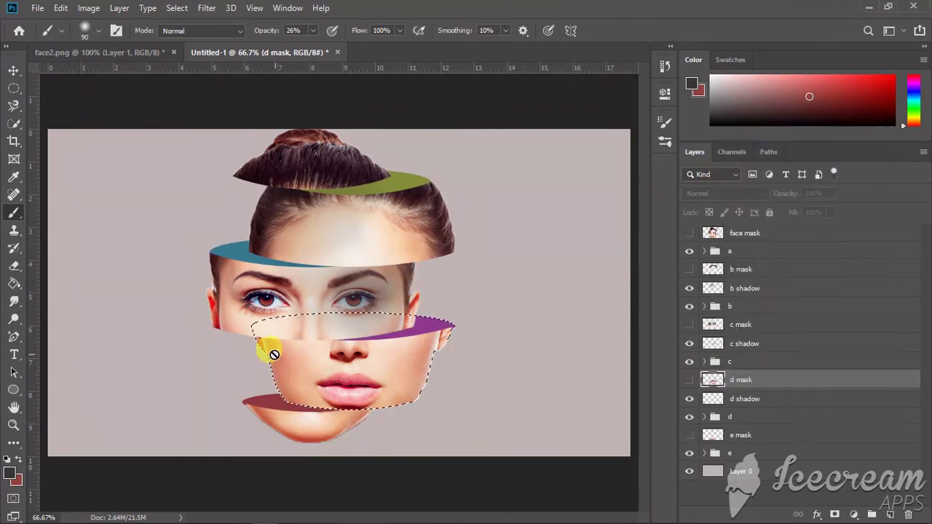
- Shade the nose-and-mouth slice on the d shadow layer, setting the brush opacity to 91% and the layer opacity to 78%
left_click(739, 398)
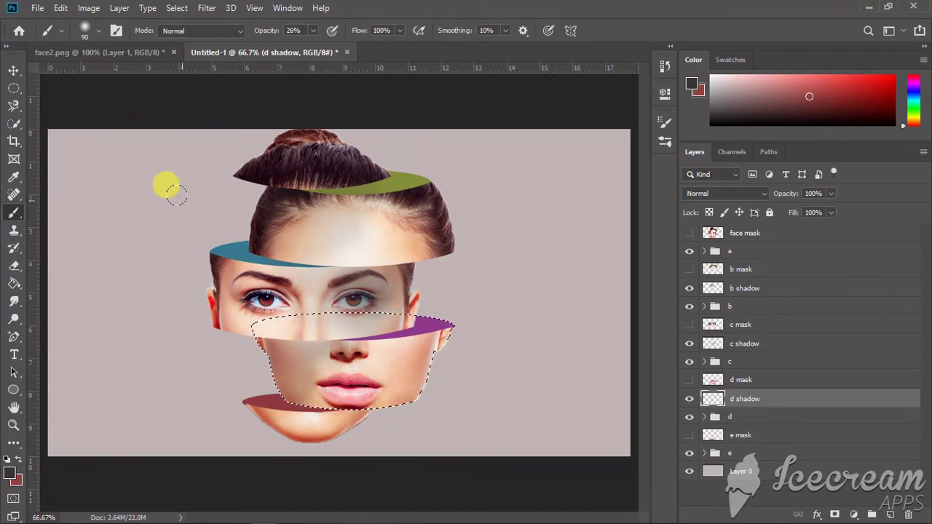
mouse_move(270, 29)
left_mouse_down()
mouse_move(249, 36)
mouse_move(333, 29)
mouse_move(323, 34)
left_mouse_up()
left_click_drag(785, 197, 765, 197)
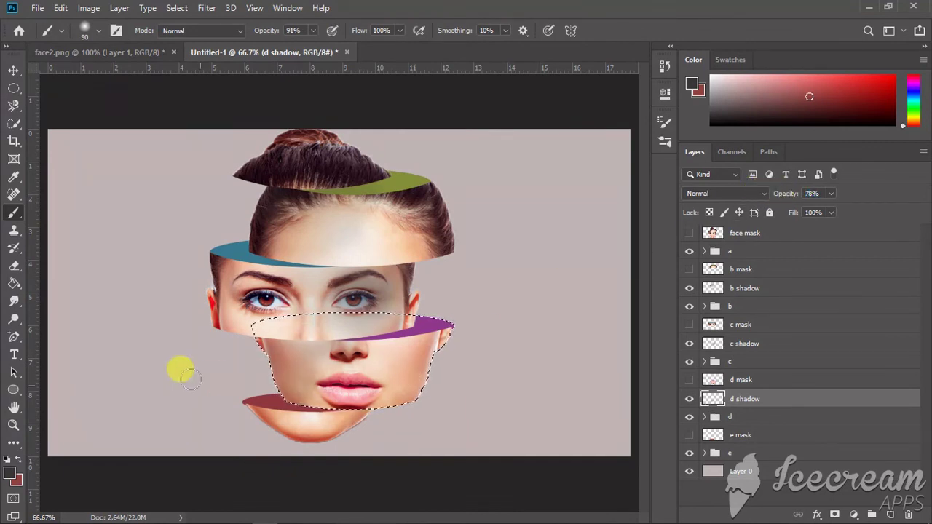
left_click(746, 343)
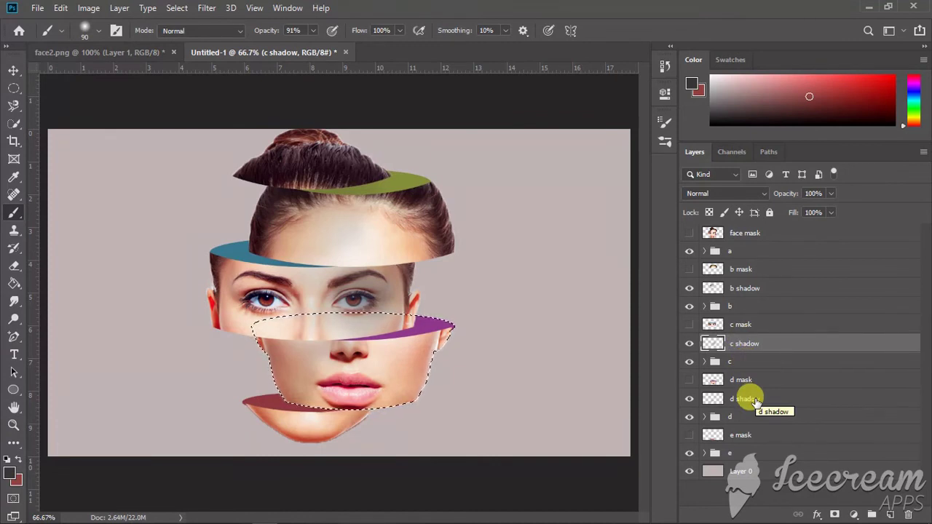
- Create a new layer above group e and name it "e shadow"
left_click(732, 450)
left_click(887, 515)
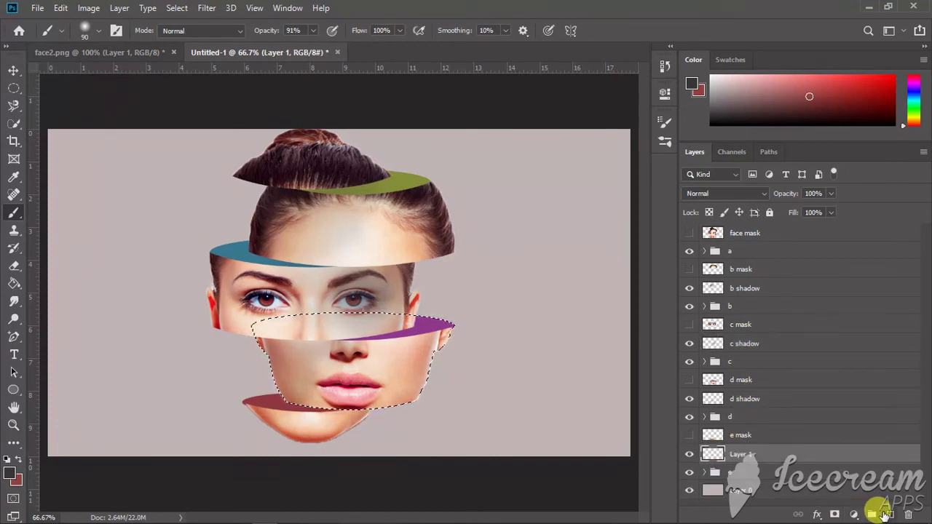
double_click(739, 453)
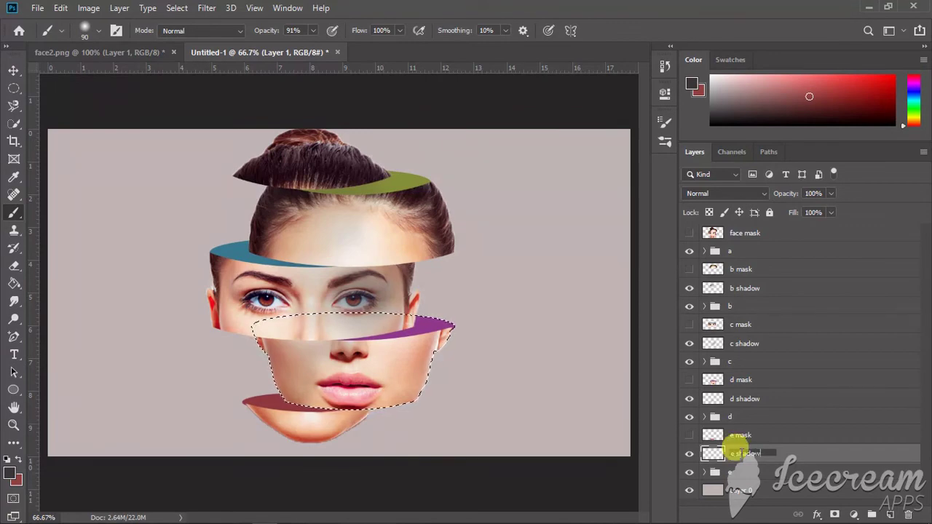
left_click(829, 475)
left_click(815, 459)
- Load the e mask pixels as a selection and brush shading onto the chin slice on the e shadow layer at 22% brush opacity
right_click(714, 435)
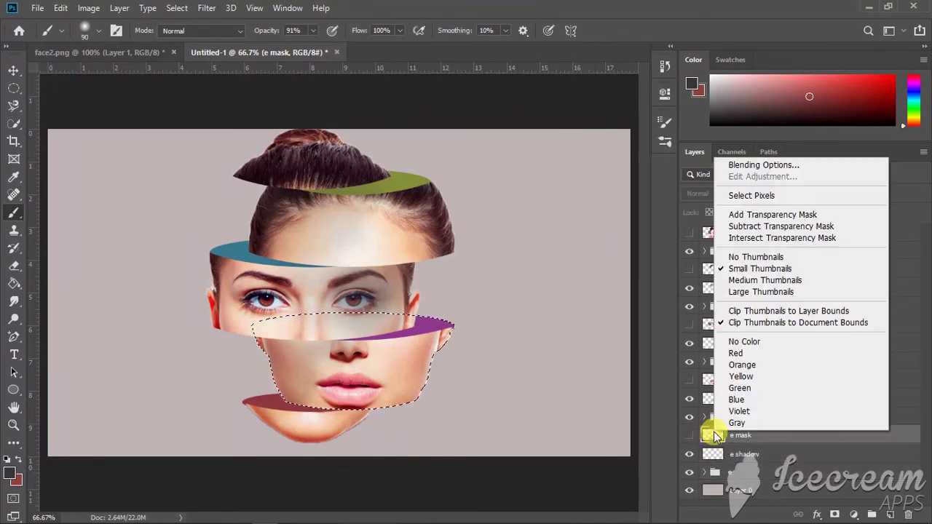
left_click(732, 194)
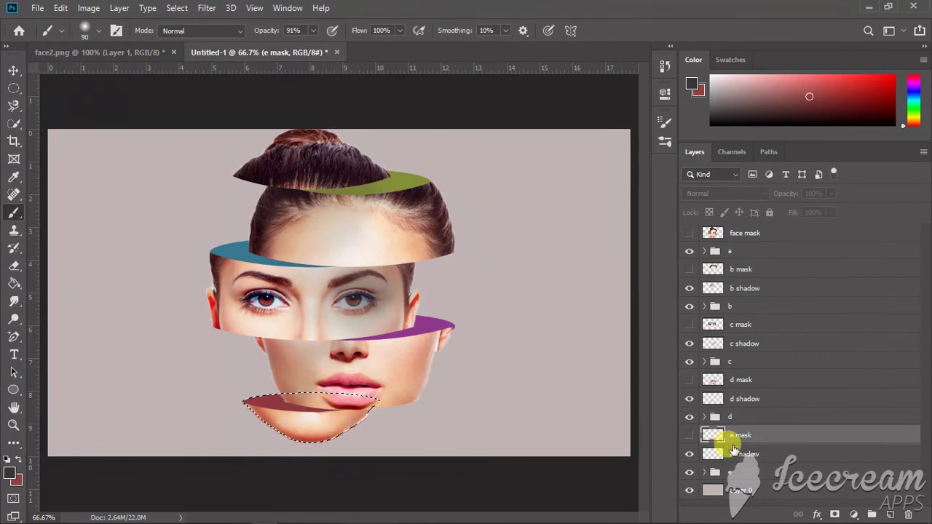
left_click(749, 455)
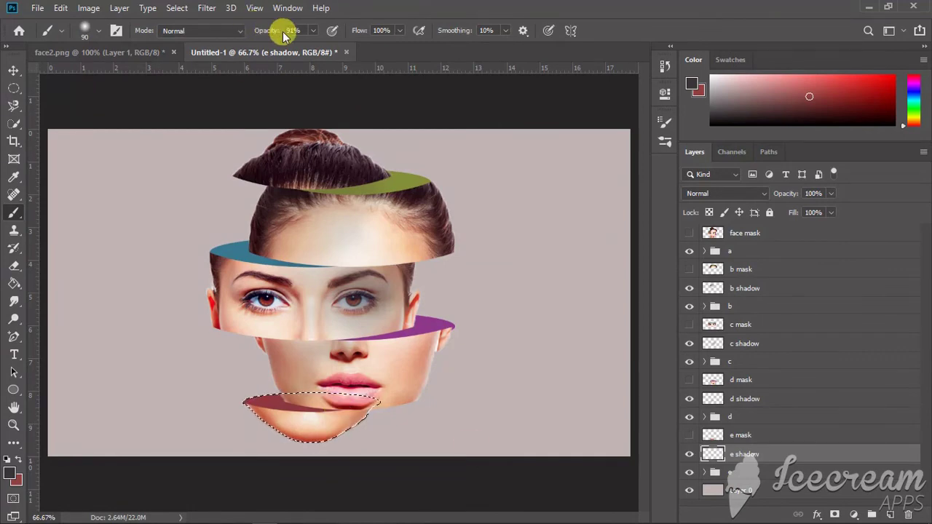
mouse_move(282, 31)
left_mouse_down()
mouse_move(233, 31)
mouse_move(254, 34)
left_mouse_up()
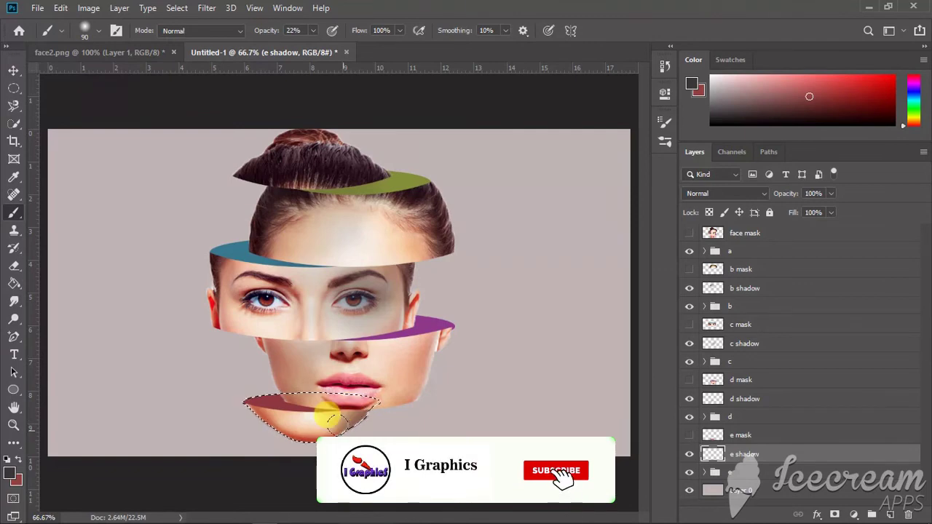
- Lower the opacity of the e shadow layer
left_click_drag(784, 198, 764, 204)
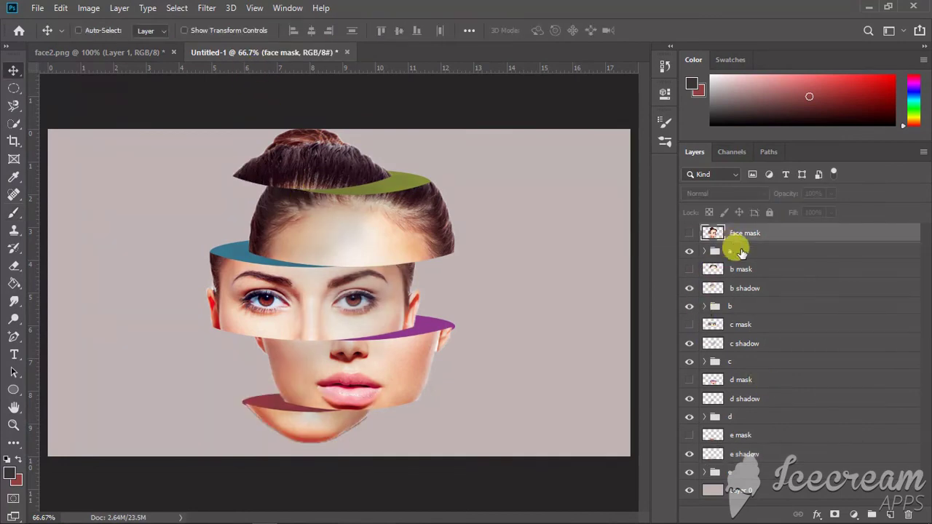
- Create a new layer directly above group a and name it "light"
left_click(741, 252)
left_click(890, 515)
double_click(742, 252)
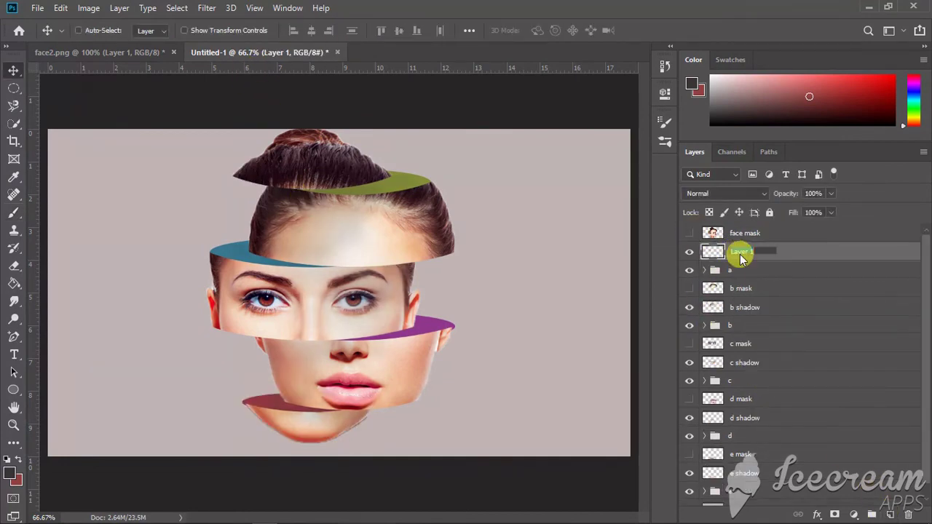
left_click(814, 247)
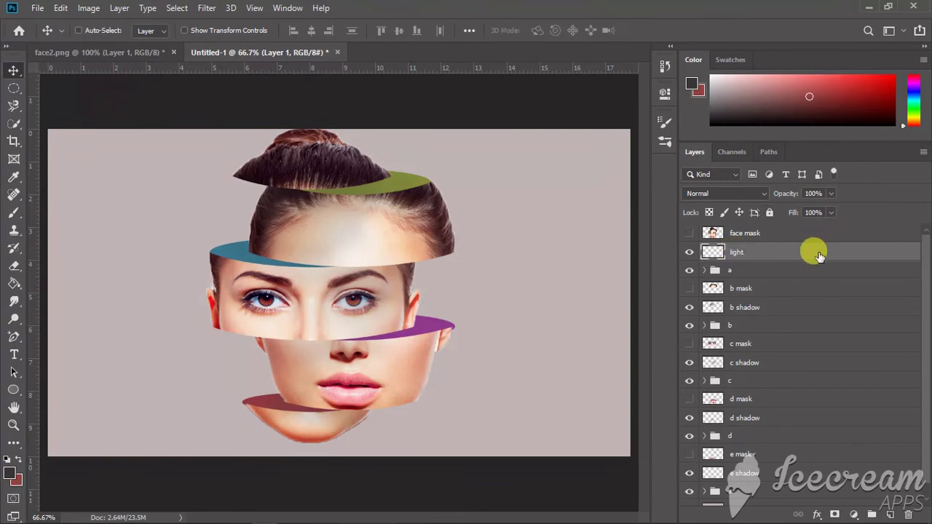
- Load the face mask layer's pixels as a selection around the whole sliced face
left_click(710, 233)
right_click(710, 233)
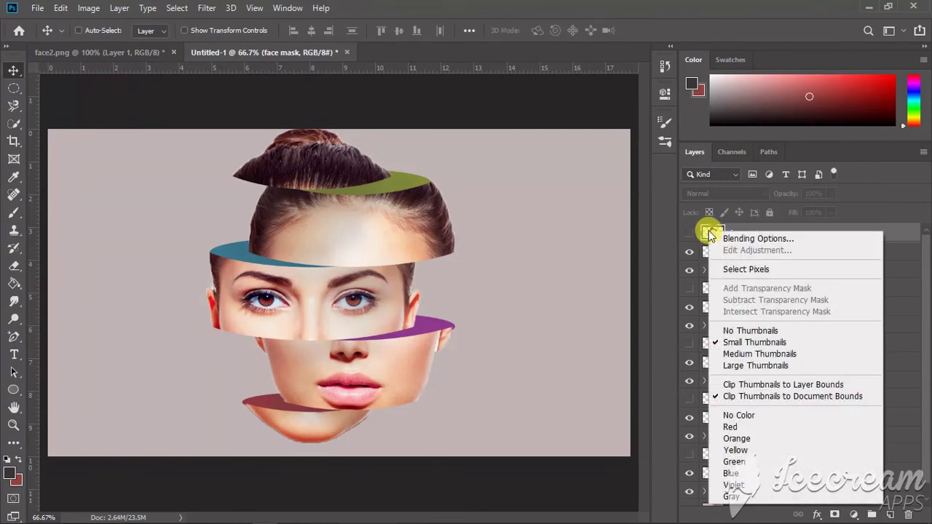
left_click(721, 271)
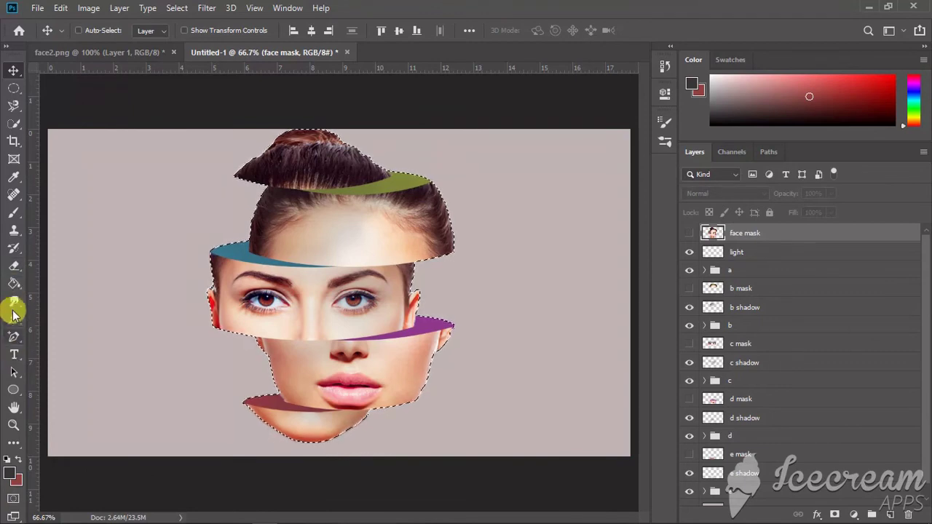
- Shade the selected face on the light layer with a linear gradient using the Foreground to Transparent preset
left_click(14, 283)
left_click(69, 283)
left_click(102, 33)
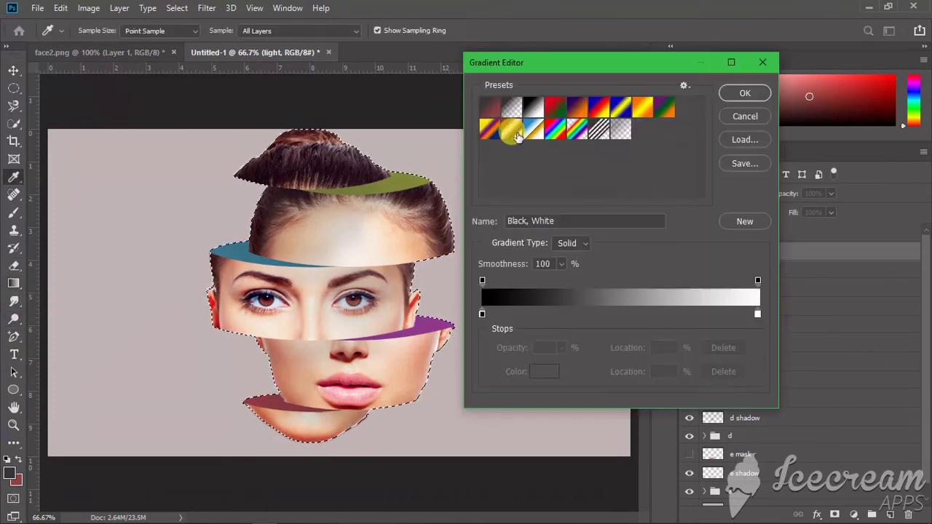
left_click(512, 110)
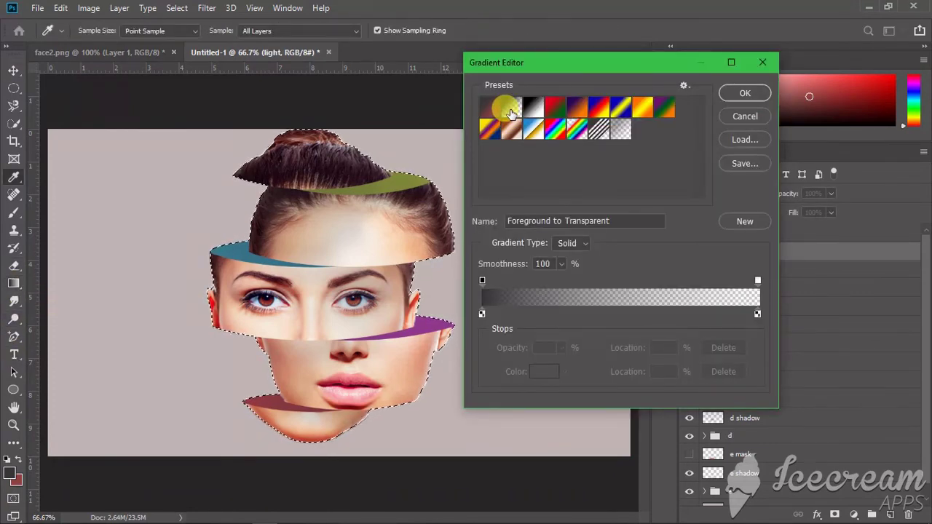
left_click(744, 92)
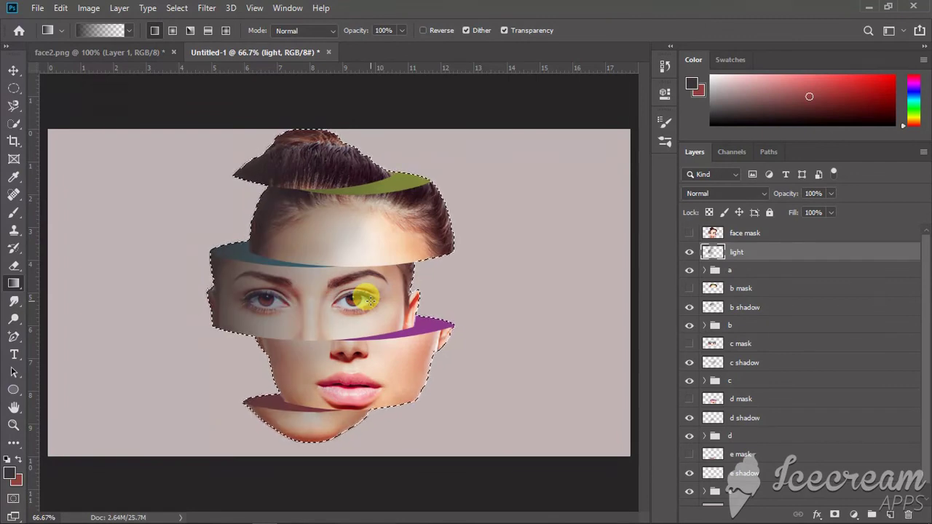
- Set the light layer's opacity to 71% and clear the face selection
left_click_drag(795, 194, 789, 197)
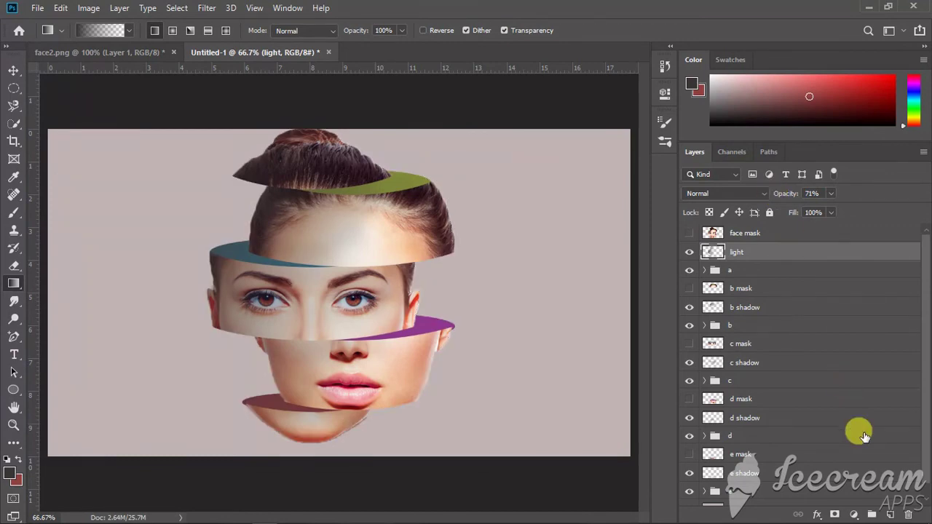
scroll(775, 476, "down", 1)
key("ctrl+d")
- Create a new layer just above the background Layer 0 and name it "light"
left_click(750, 499)
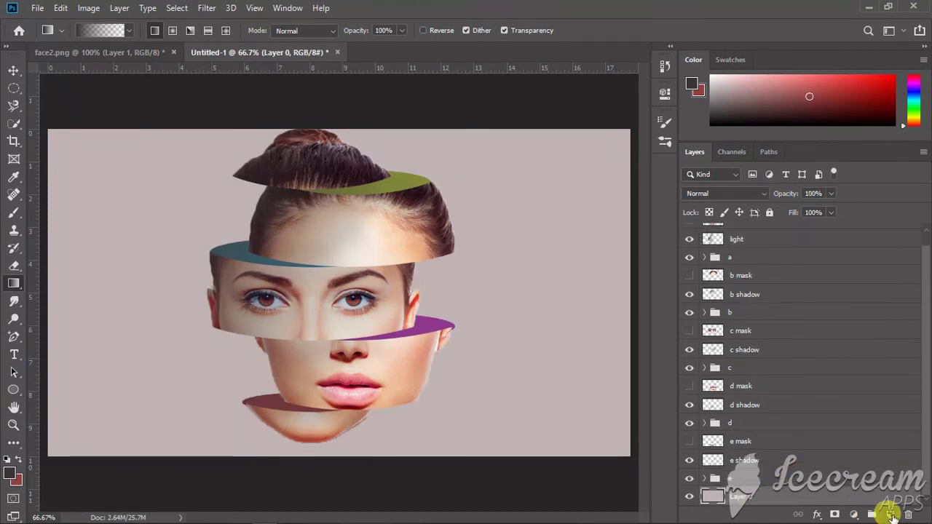
left_click(890, 514)
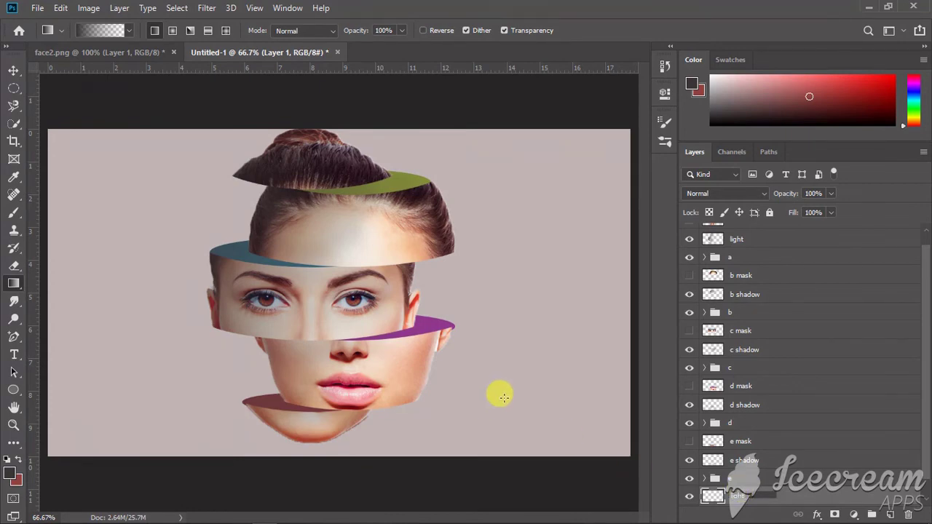
left_click(496, 470)
- Brush dark shading around the face on the lower light layer with a 600 px brush at 22% opacity, then set the layer opacity to 61%
left_click(13, 212)
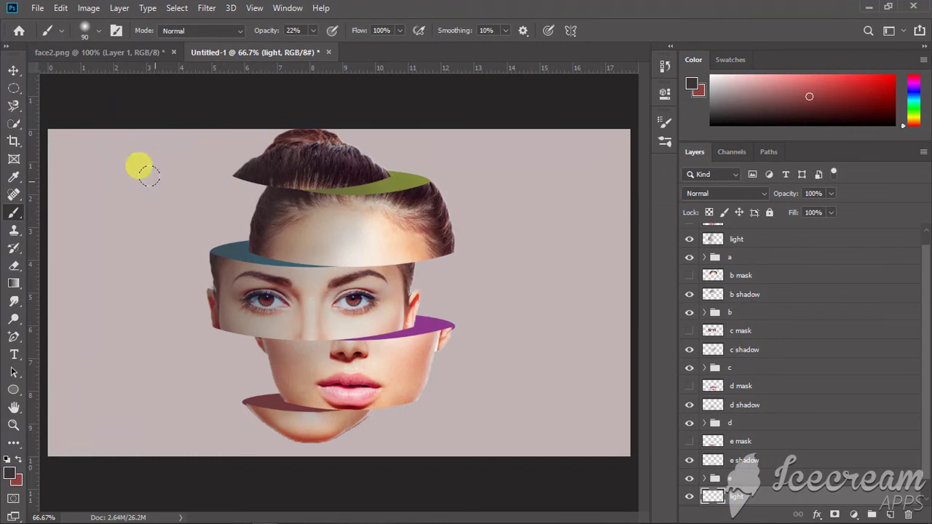
key("bracketright")
key("bracketright")
key("bracketright")
key("bracketright")
key("bracketright")
key("bracketright")
key("bracketright")
key("bracketright")
key("bracketright")
key("bracketright")
left_click(159, 185)
left_click(192, 315)
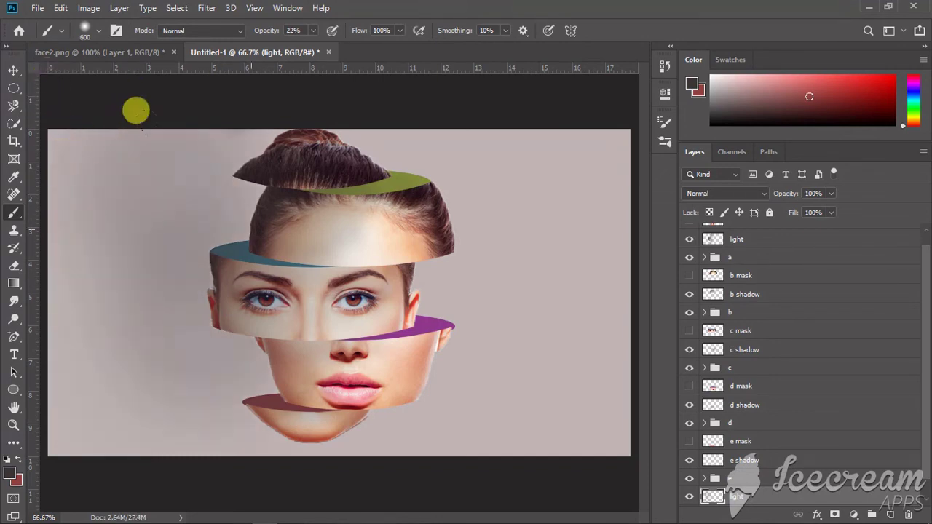
left_click(270, 208)
left_click(193, 366)
left_click(415, 158)
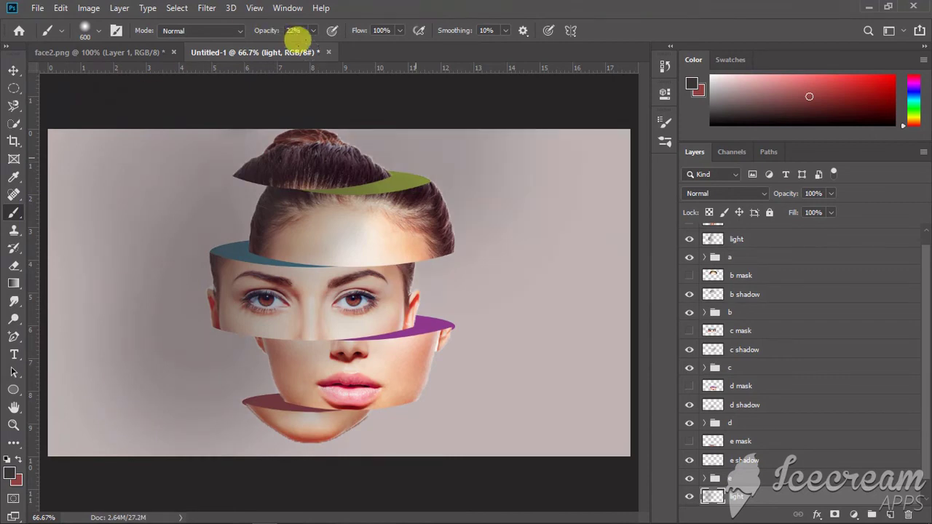
left_click(530, 307)
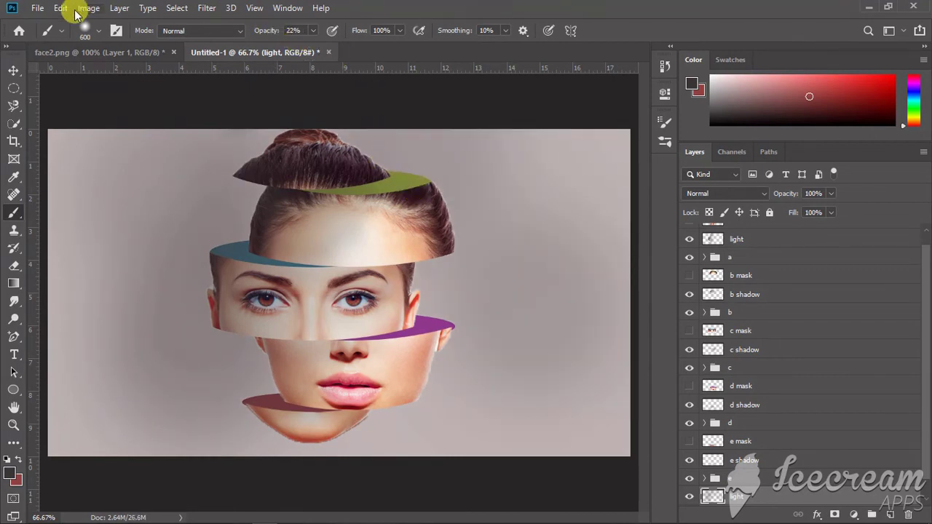
left_click(62, 145)
left_click(62, 333)
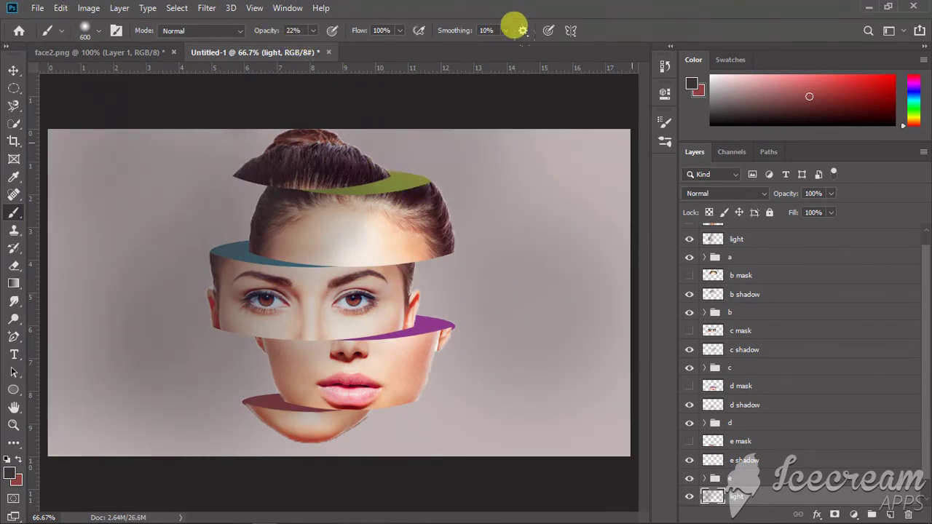
left_click(621, 154)
left_click(424, 147)
left_click(569, 451)
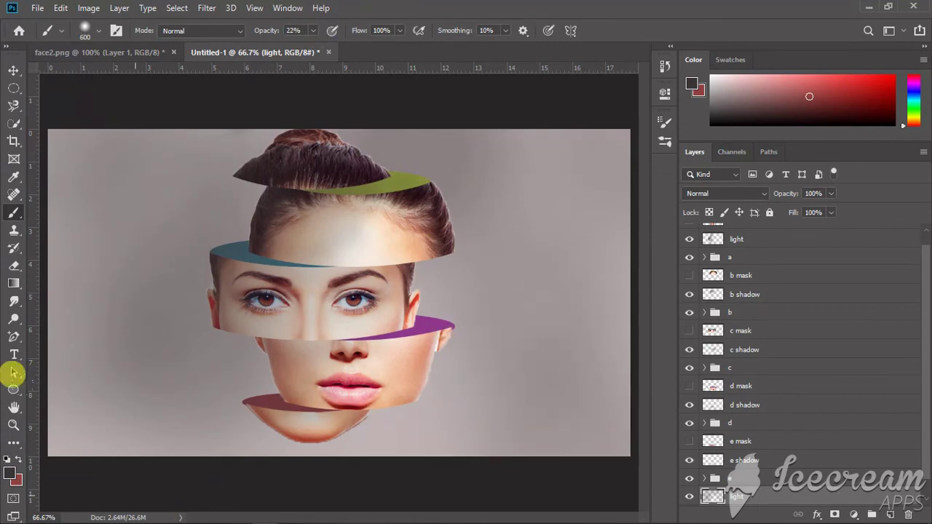
left_click(244, 470)
left_click(265, 373)
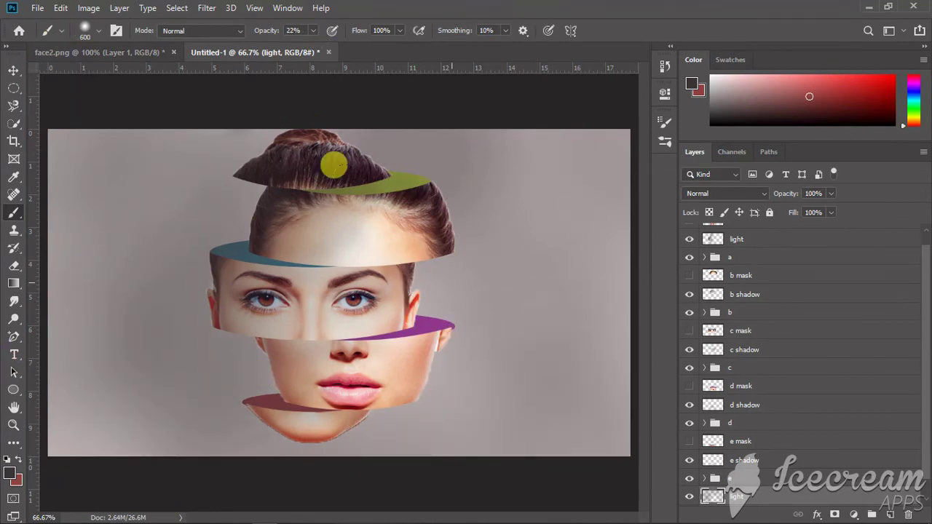
left_click_drag(786, 195, 776, 197)
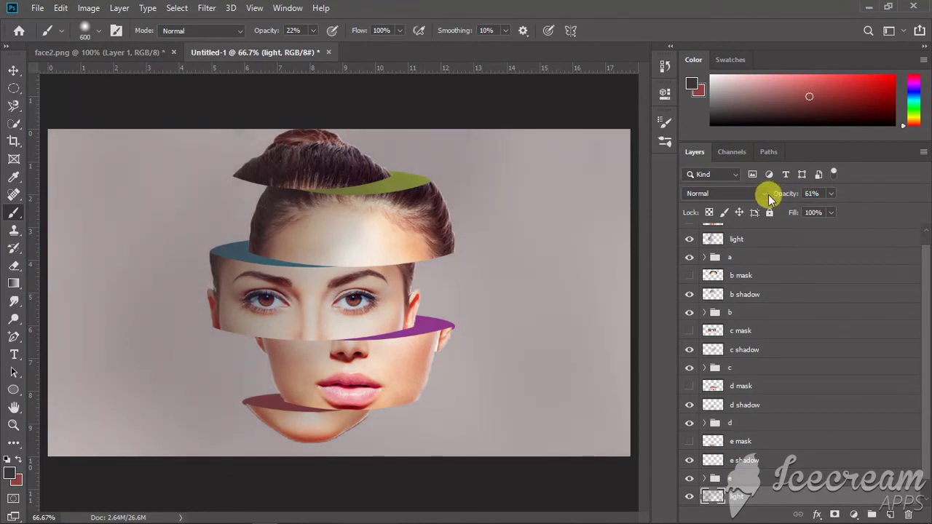
- Reduce the brush size to 150 px and add a new layer named "shadow" above the lower light layer
key("bracketleft")
key("bracketleft")
key("bracketleft")
key("bracketleft")
key("bracketleft")
key("bracketleft")
key("bracketleft")
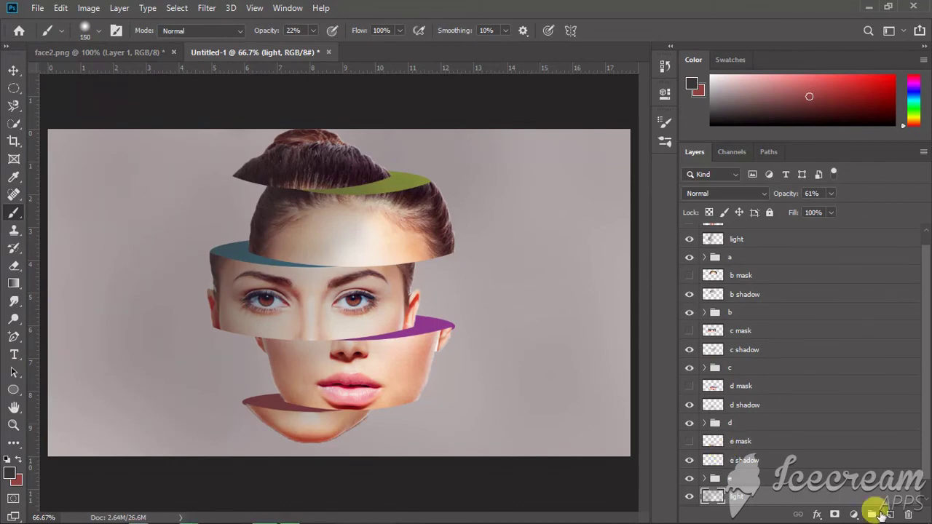
left_click(888, 516)
double_click(737, 457)
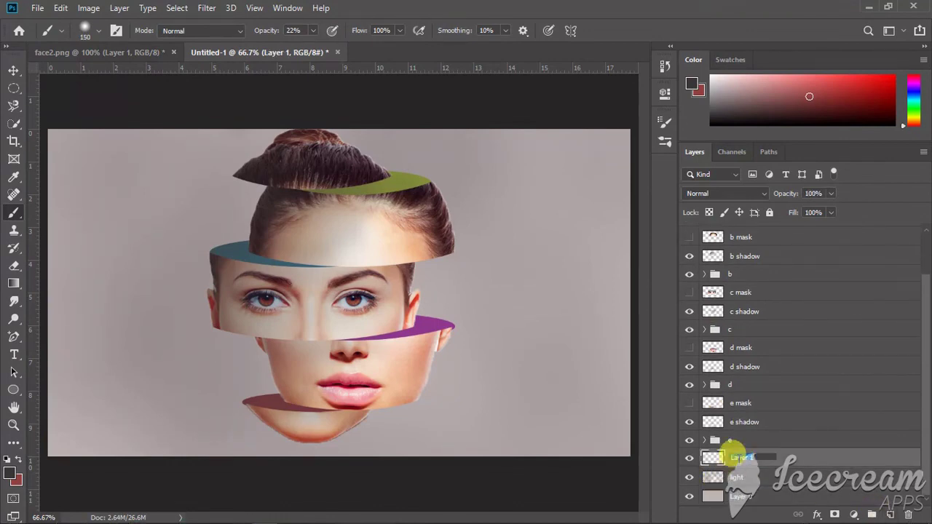
key("Return")
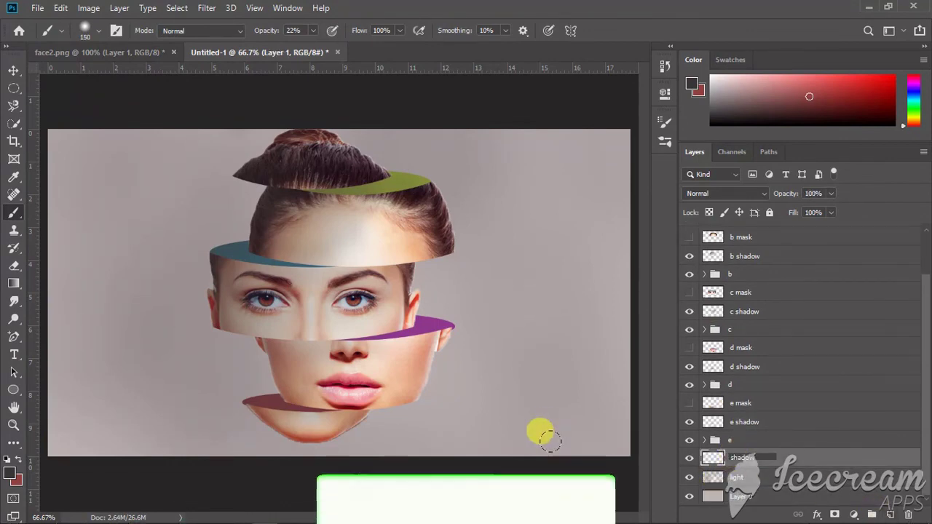
- Paint a soft dark spot beneath the chin on the shadow layer with the 150 px brush at 22% opacity
left_click(292, 427)
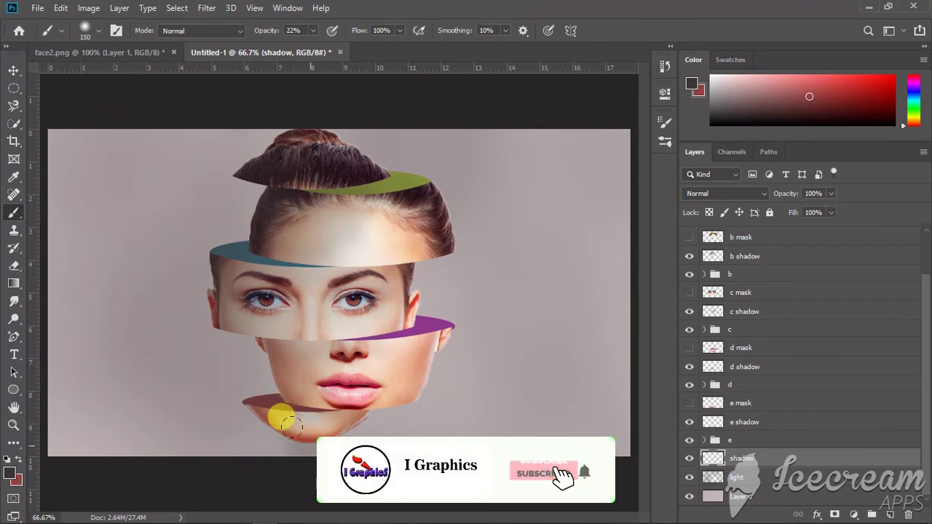
left_click(292, 427)
left_click(292, 427)
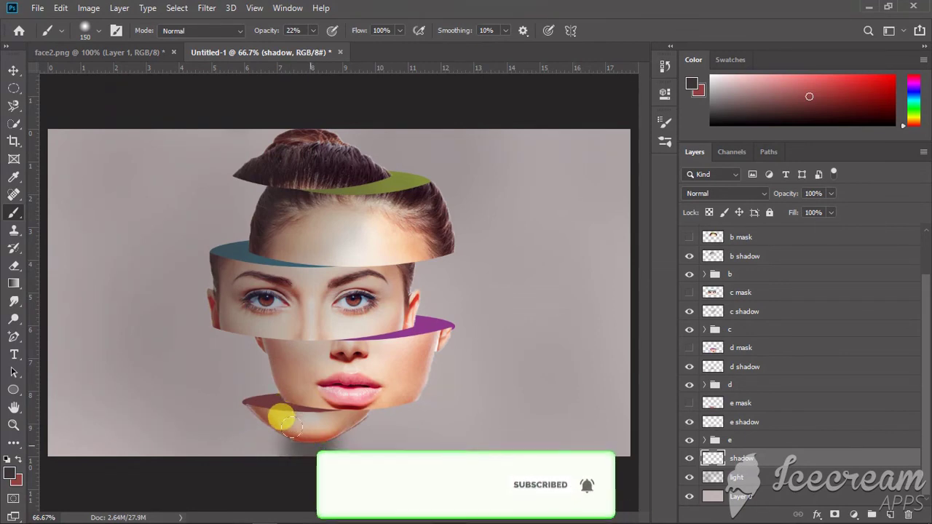
- Enable transform controls for the shadow layer and scale the painted spot proportionally to 88.49%
left_click(13, 69)
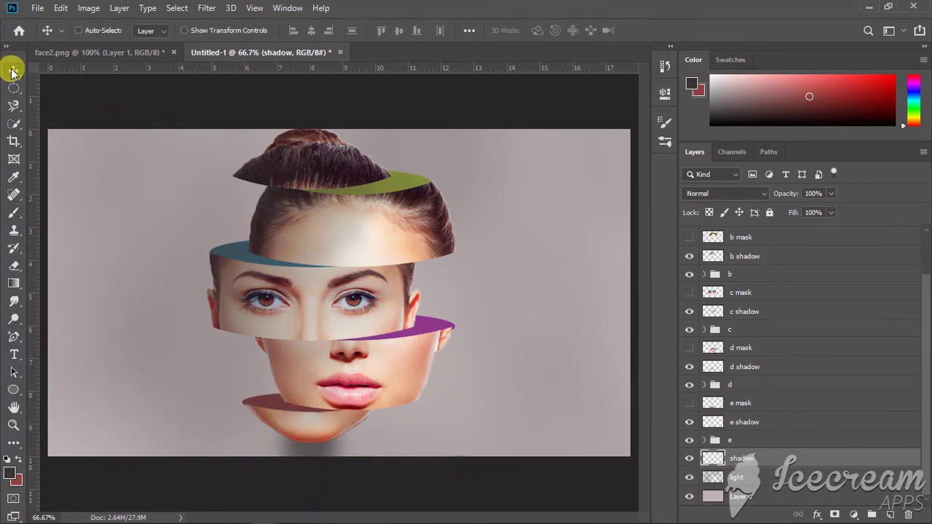
left_click(184, 30)
left_click(415, 421)
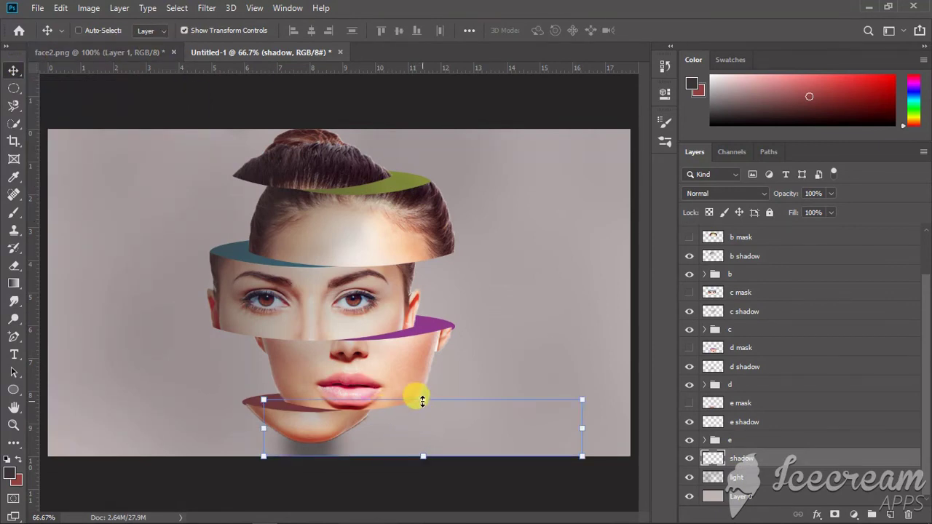
left_click_drag(422, 414, 423, 431)
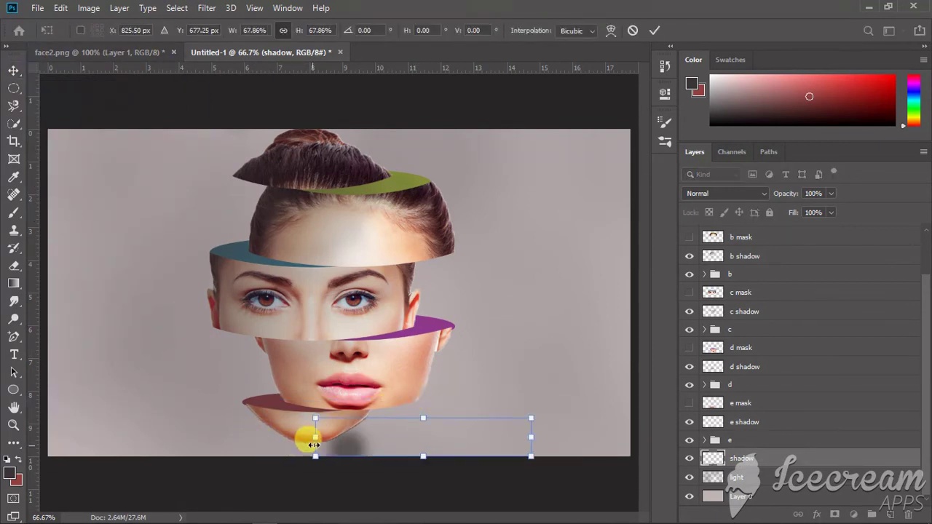
left_click_drag(314, 437, 192, 430)
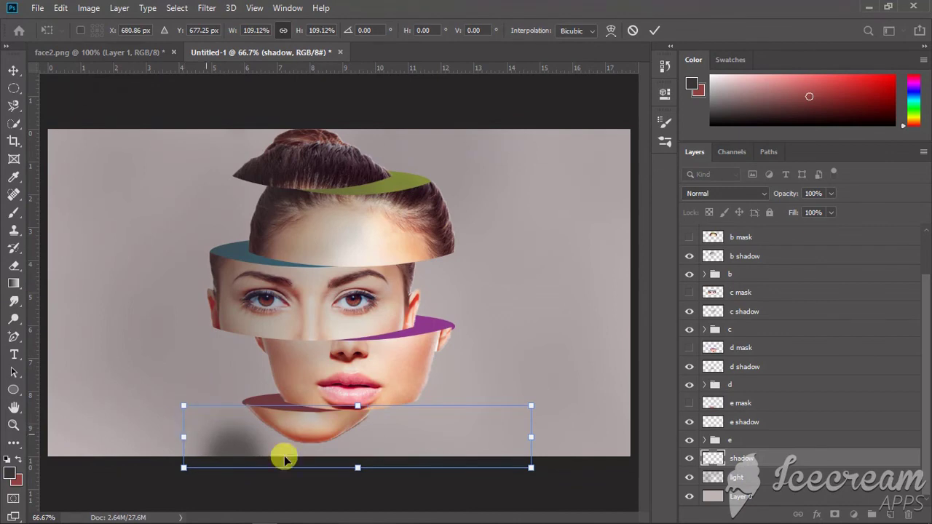
mouse_move(356, 466)
left_mouse_down()
mouse_move(359, 446)
mouse_move(370, 455)
left_mouse_up()
- Nudge the shadow spot rightward until it sits under the chin, at X 782.86 px
key("Right")
key("Right")
key("Right")
key("Right")
key("Right")
key("Right")
key("Right")
key("Right")
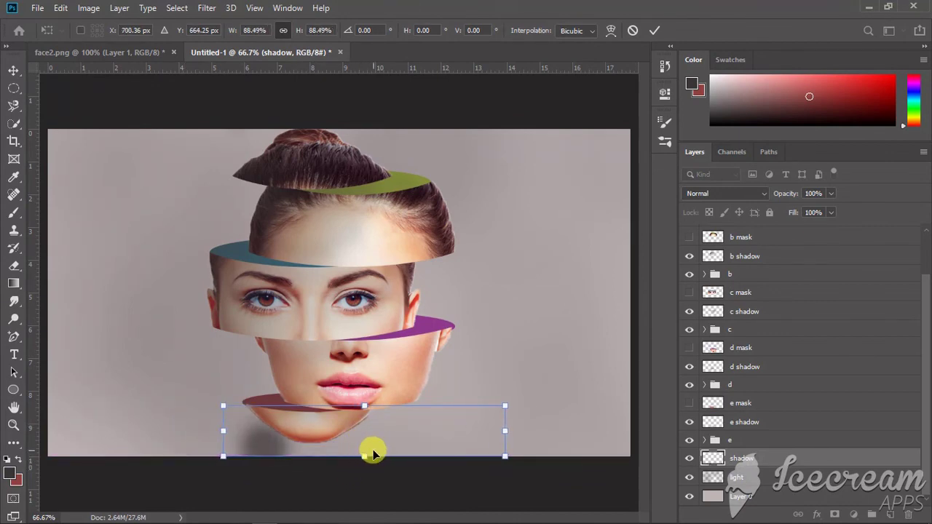
key("Right")
key("Right")
key("Right")
key("Right")
key("Right")
key("Right")
key("Right")
key("Right")
key("Right")
key("Right")
key("Right")
key("Right")
key("Right")
key("Right")
key("Right")
key("Right")
key("Right")
key("Right")
key("Right")
key("Right")
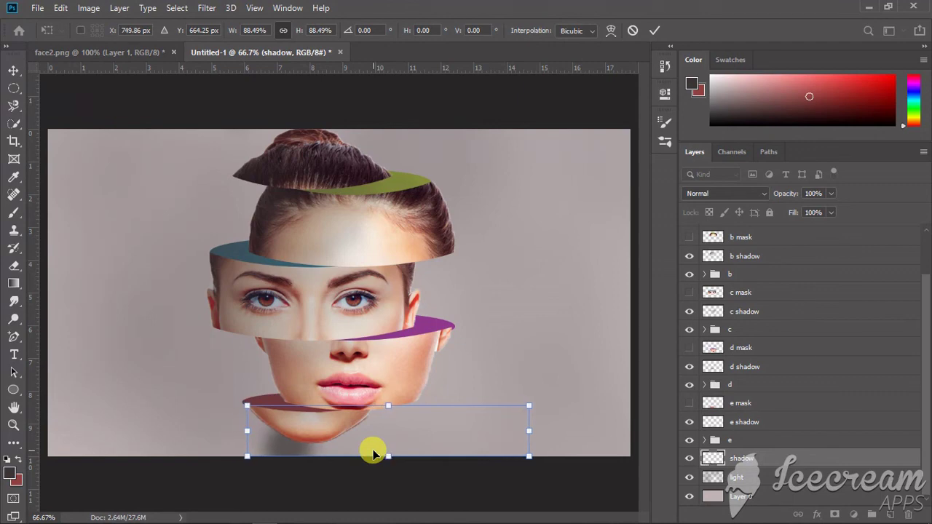
key("Right")
key("Right")
key("Right")
key("Right")
key("Right")
key("Right")
key("Right")
key("Right")
key("Right")
key("Right")
key("Right")
key("Right")
key("Right")
key("Right")
key("Right")
key("Right")
key("Right")
key("Right")
key("Right")
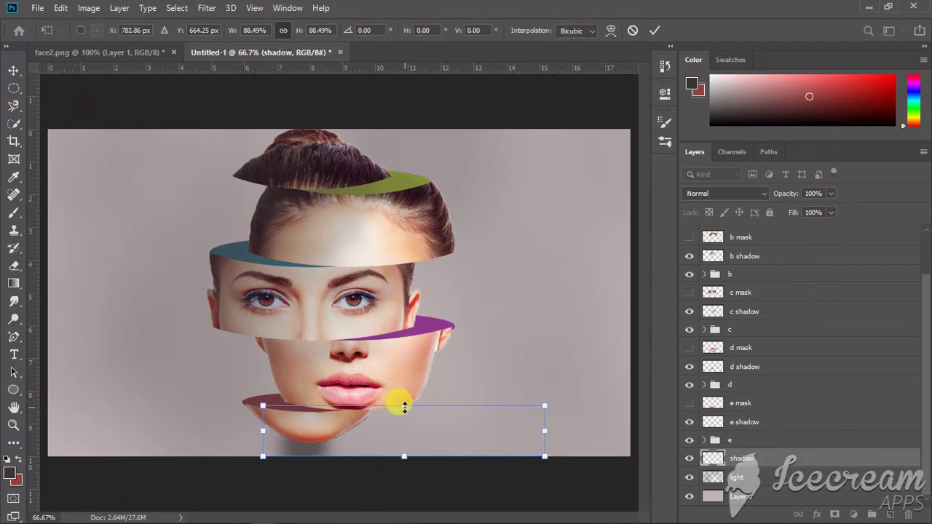
- Flatten the shadow to 23.81% height at the canvas's lower edge, apply the transform and hide the transform controls
left_click_drag(404, 406, 402, 440)
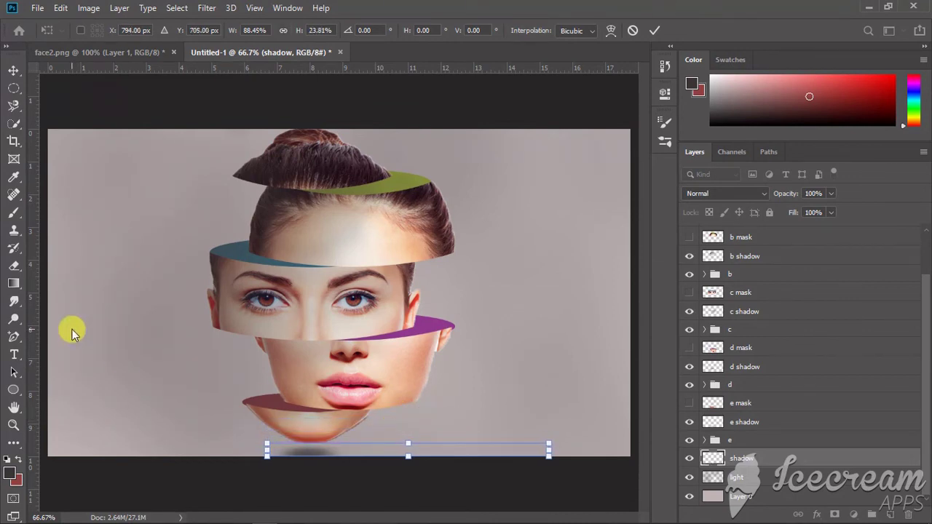
left_click(13, 69)
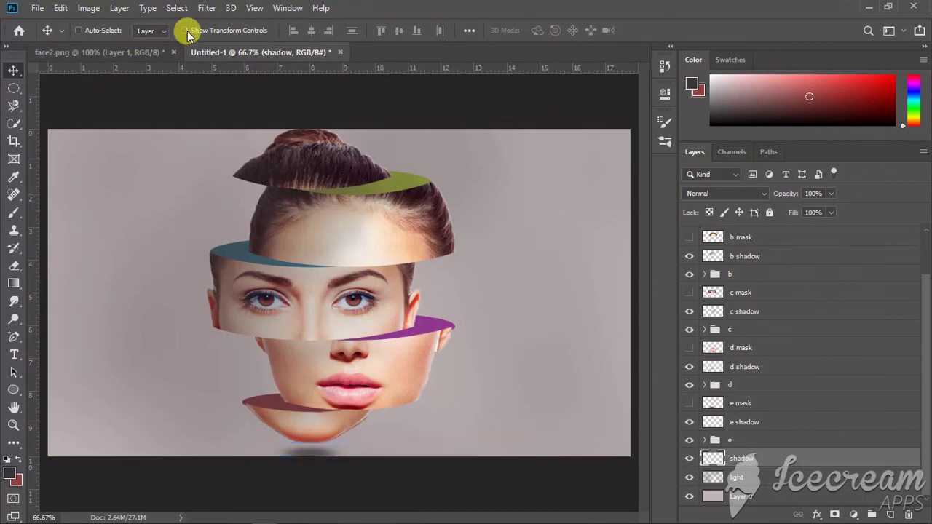
- Add a Gradient Map adjustment layer above the upper light layer and load the black-to-white gradient preset for editing
scroll(728, 262, "up", 3)
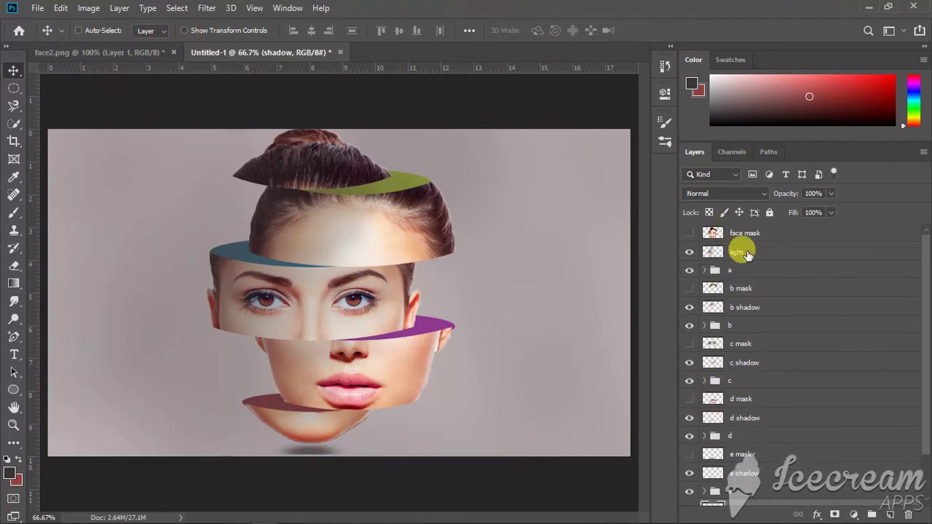
left_click(743, 252)
left_click(816, 514)
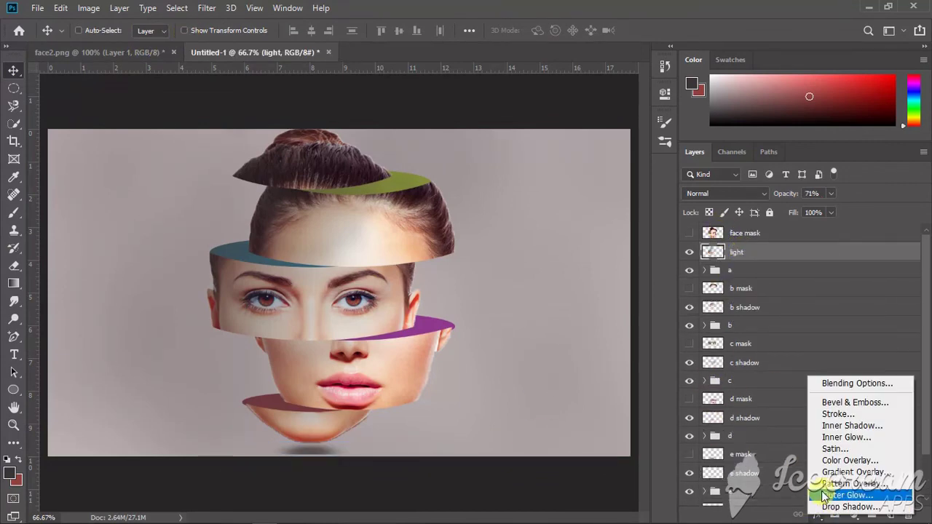
left_click(704, 426)
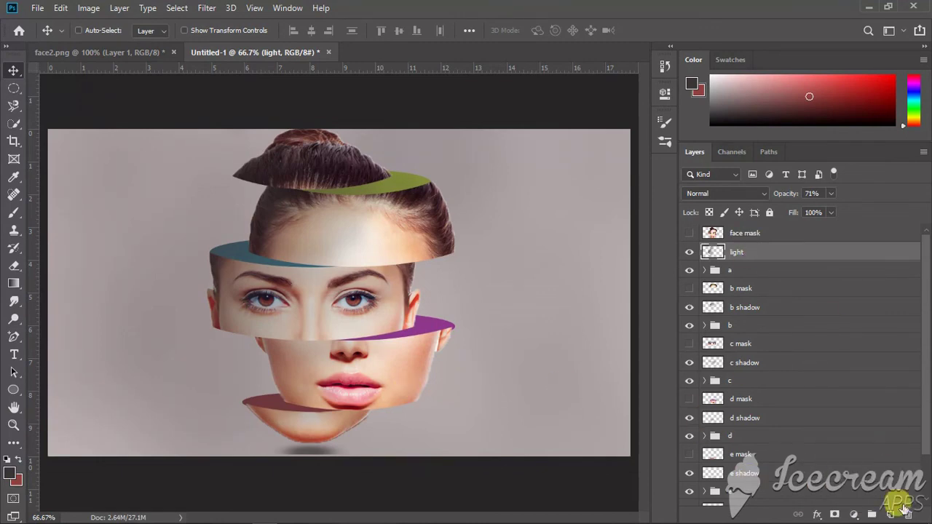
left_click(853, 515)
left_click(849, 496)
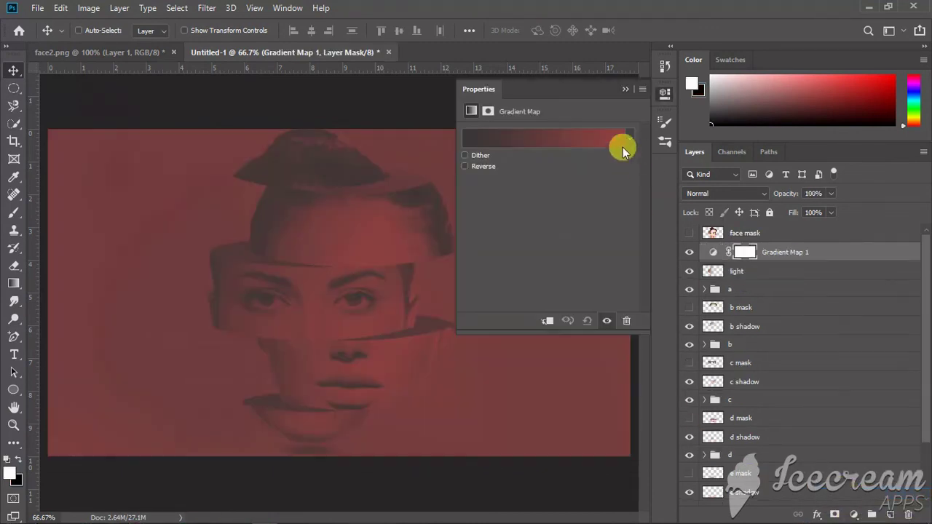
left_click(505, 138)
left_click(511, 129)
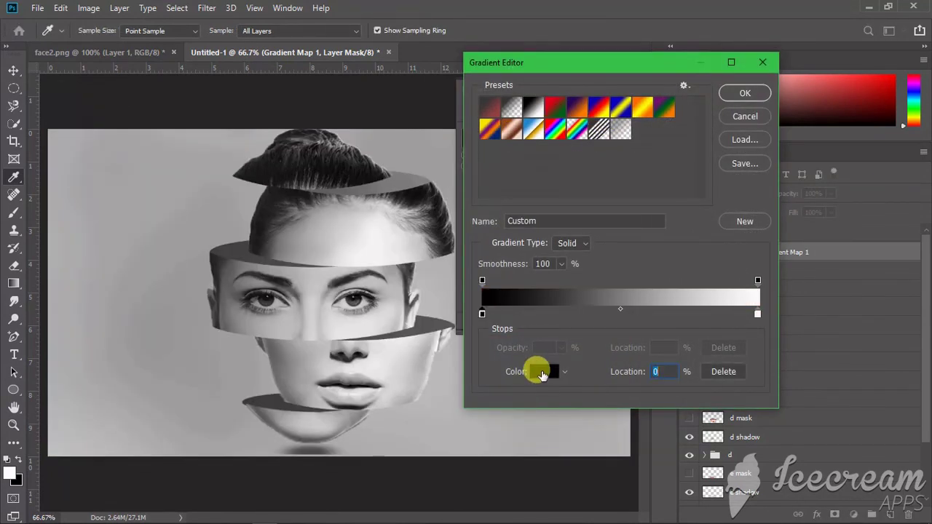
- Set the gradient's dark stop at location 0% to the purple a326d1
left_click(542, 372)
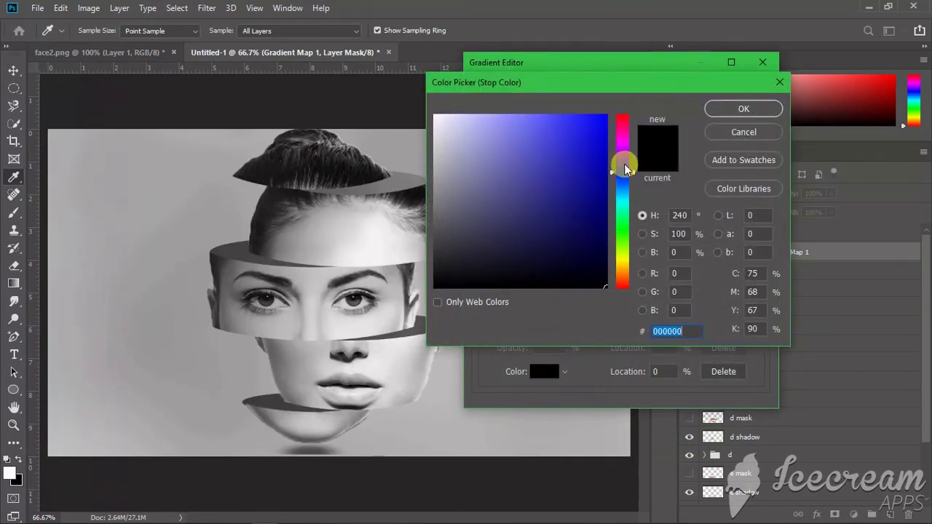
mouse_move(627, 168)
left_mouse_down()
mouse_move(622, 175)
mouse_move(622, 150)
left_mouse_up()
left_click(576, 146)
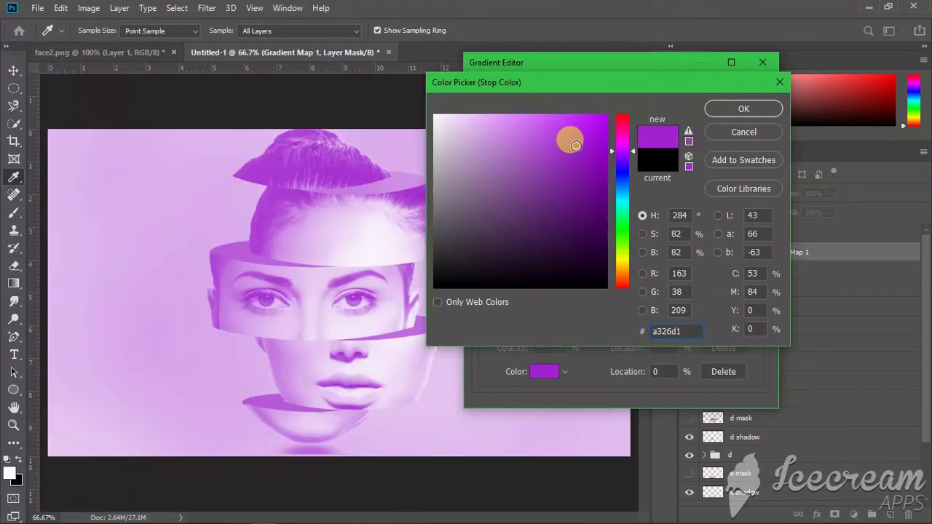
left_click(719, 112)
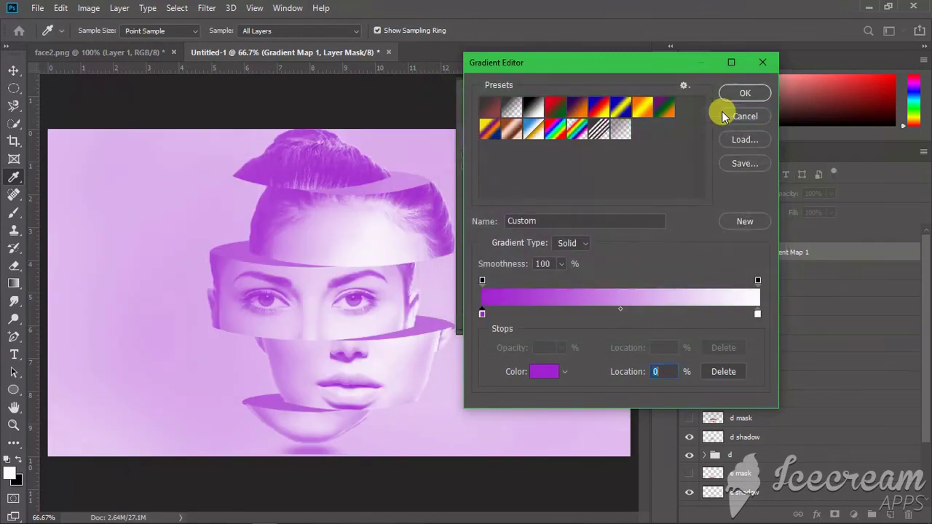
- Set the gradient's white stop at location 100% to the pale pink f5e8e8
double_click(758, 313)
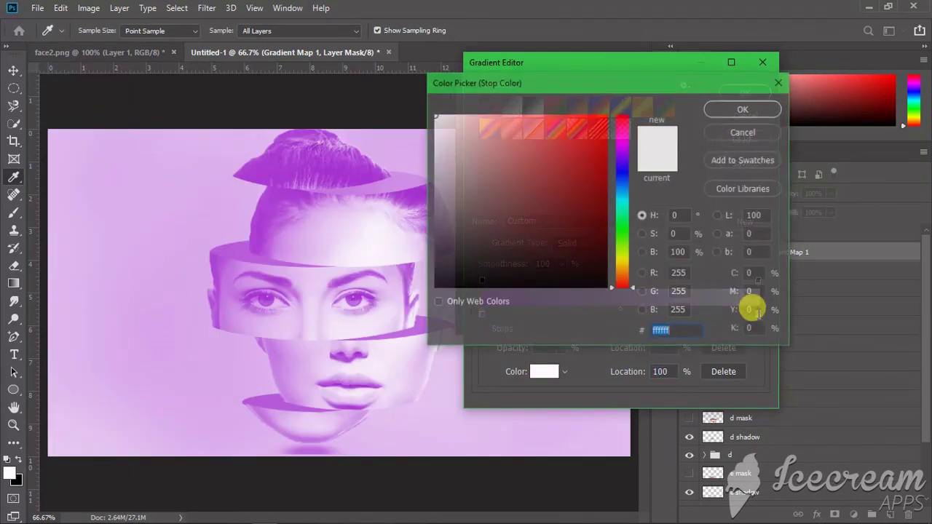
left_click(442, 181)
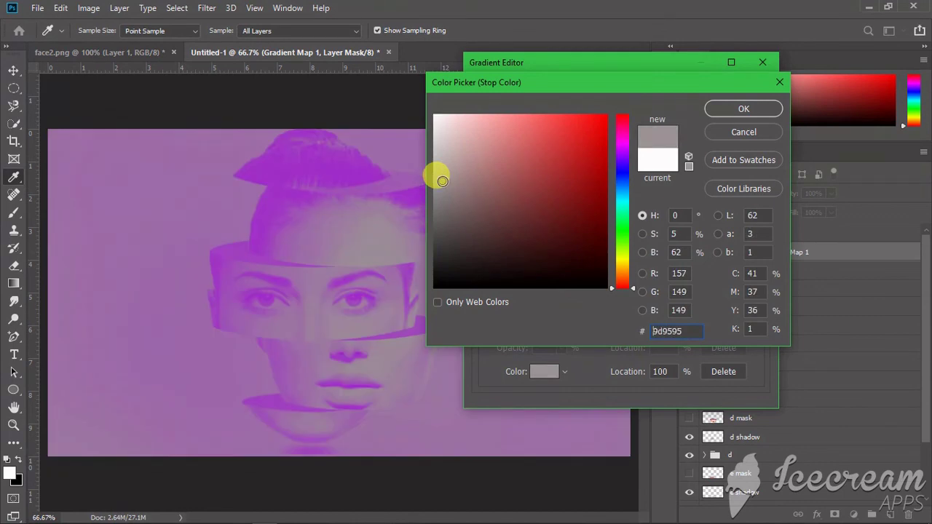
left_click_drag(442, 180, 443, 121)
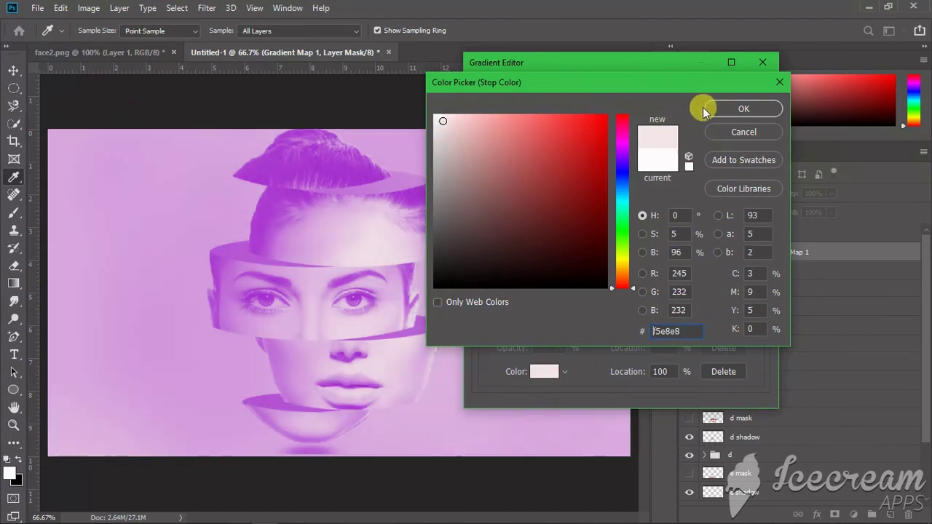
left_click(703, 110)
- Try several purple shades for the gradient's 0% stop and settle on the very dark purple 2c023c
left_click(482, 313)
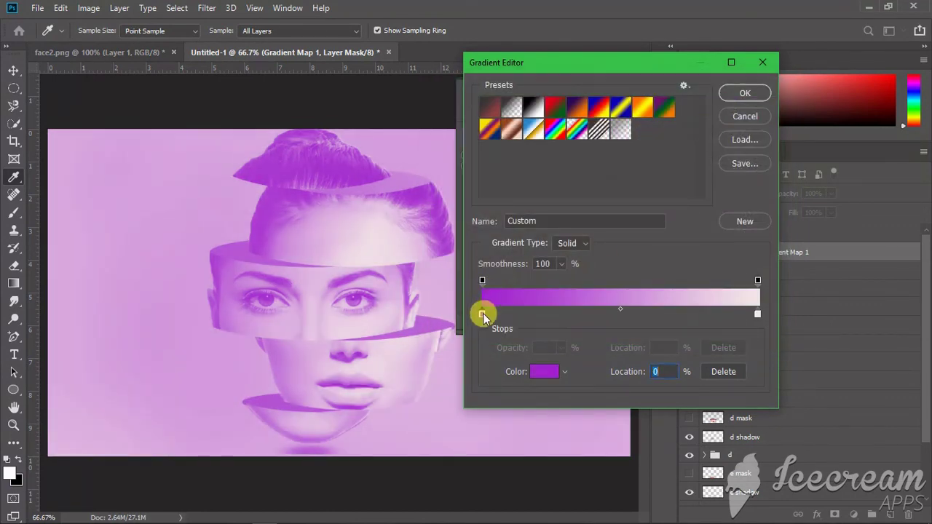
left_click(539, 375)
left_click_drag(531, 142, 559, 128)
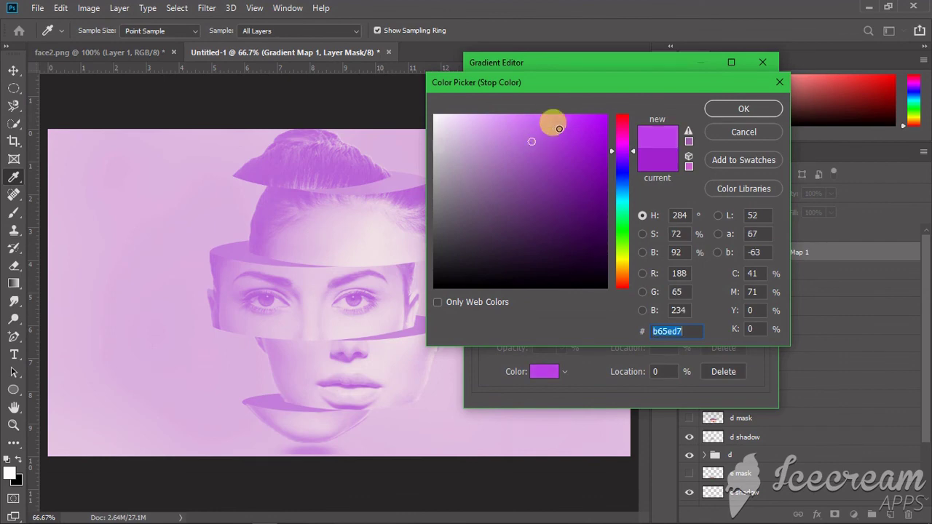
left_click_drag(523, 173, 521, 175)
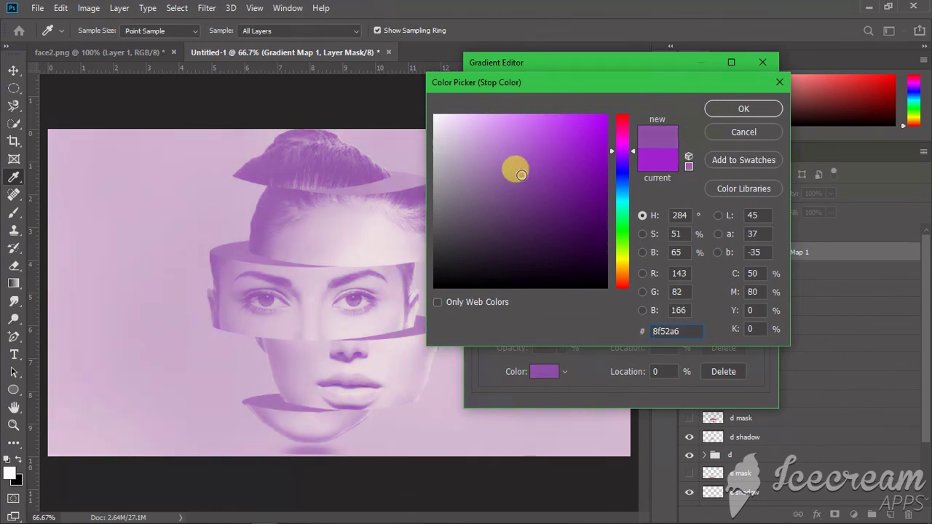
left_click(552, 118)
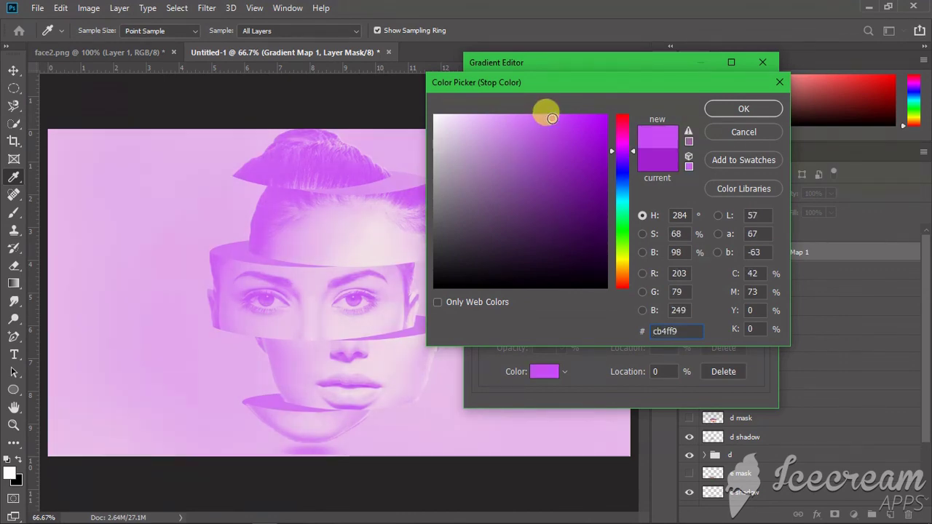
left_click(583, 199)
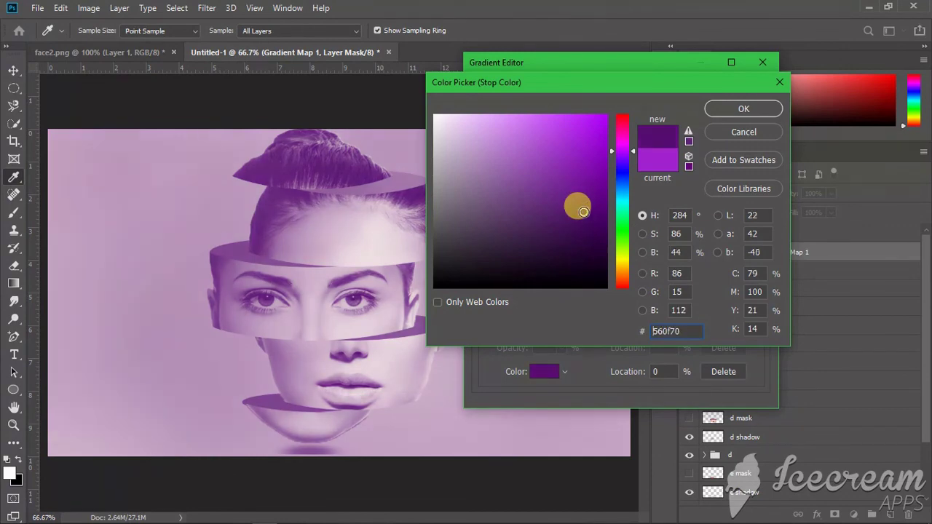
left_click_drag(583, 211, 586, 233)
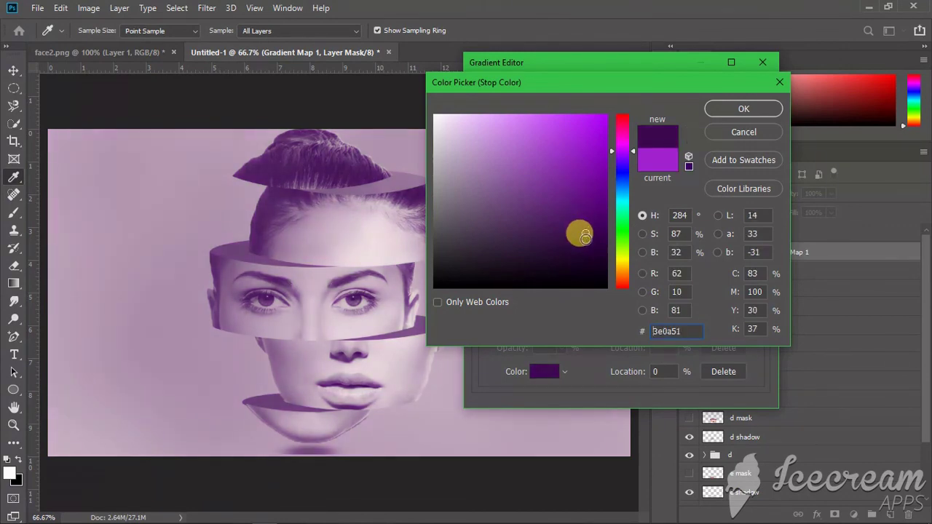
left_click(586, 238)
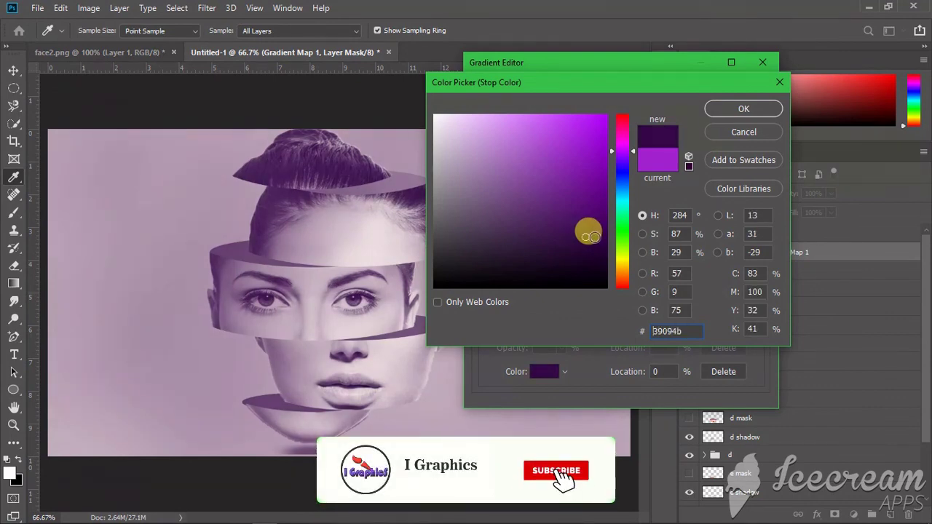
left_click(597, 237)
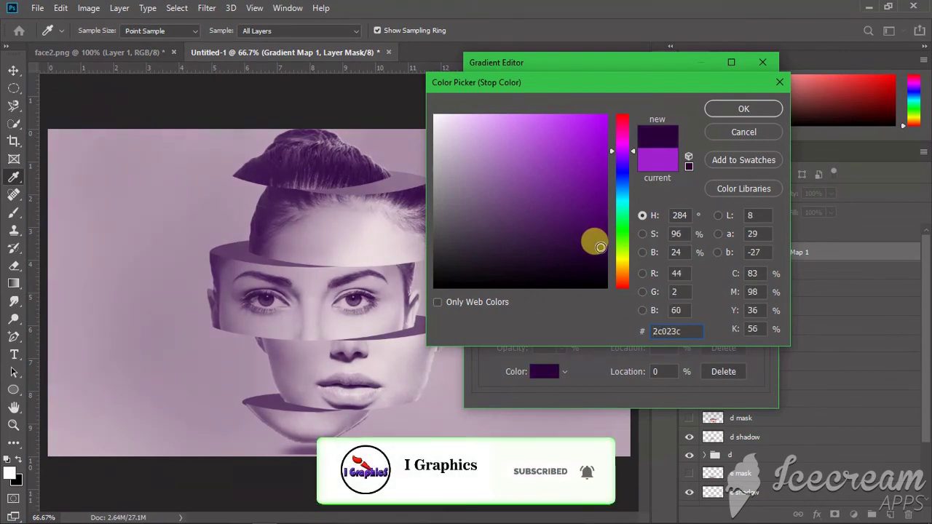
left_click(726, 110)
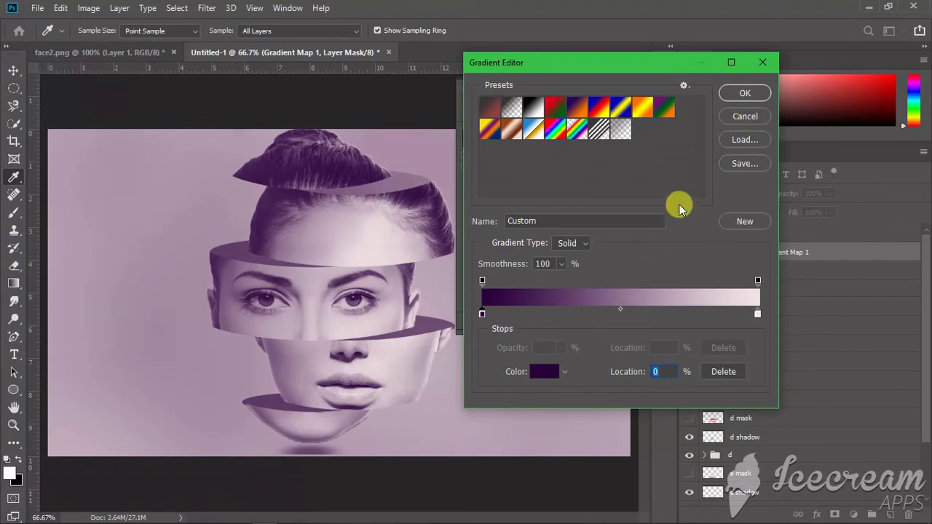
- Move the gradient's pale stop to location 87%, accept the gradient, and set the Gradient Map layer's opacity to 34%
mouse_move(482, 314)
left_mouse_down()
mouse_move(548, 315)
mouse_move(482, 314)
left_mouse_up()
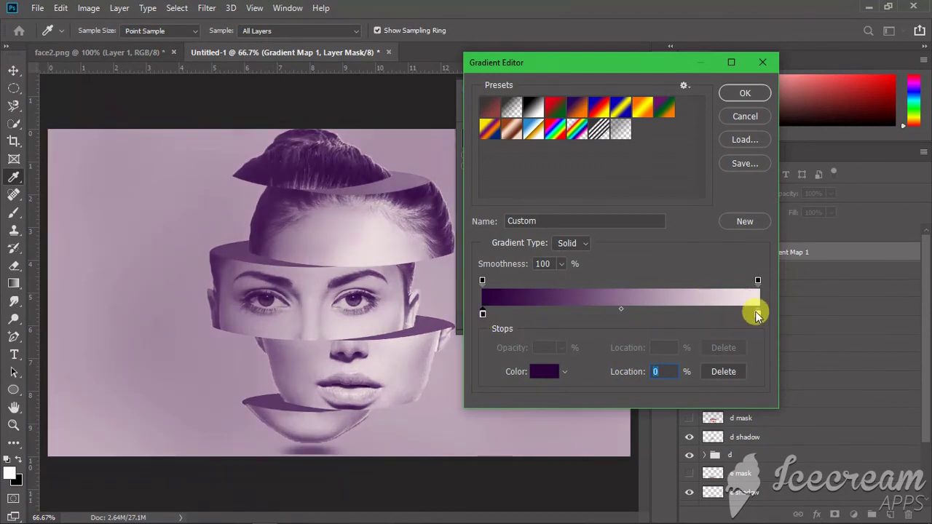
left_click_drag(757, 315, 721, 314)
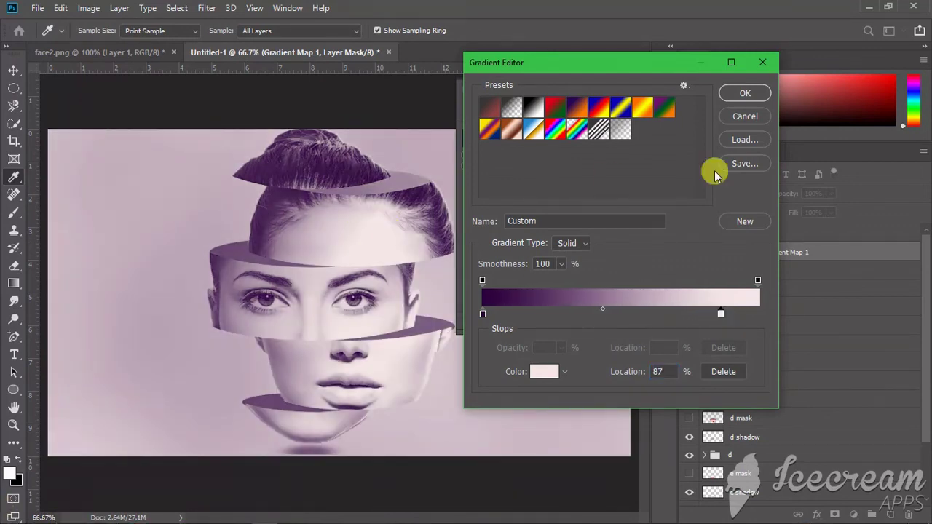
left_click(729, 93)
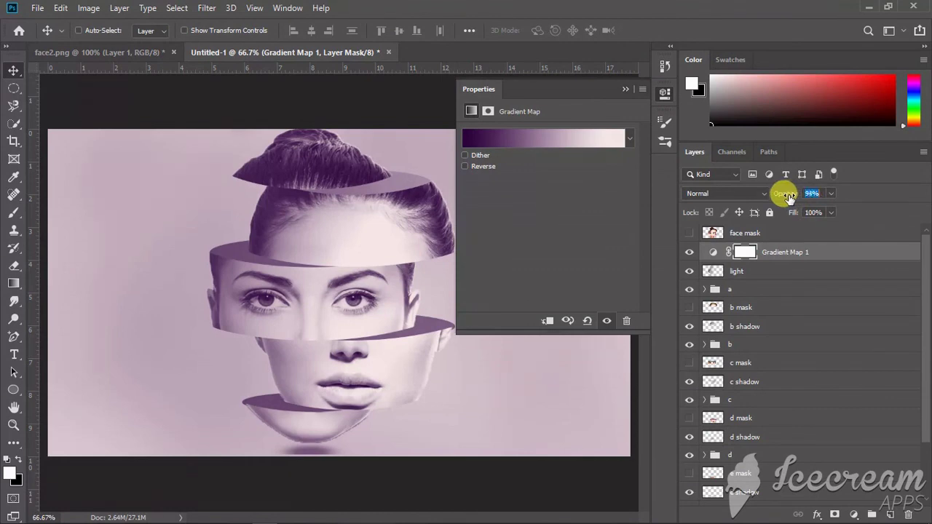
left_click_drag(789, 198, 767, 195)
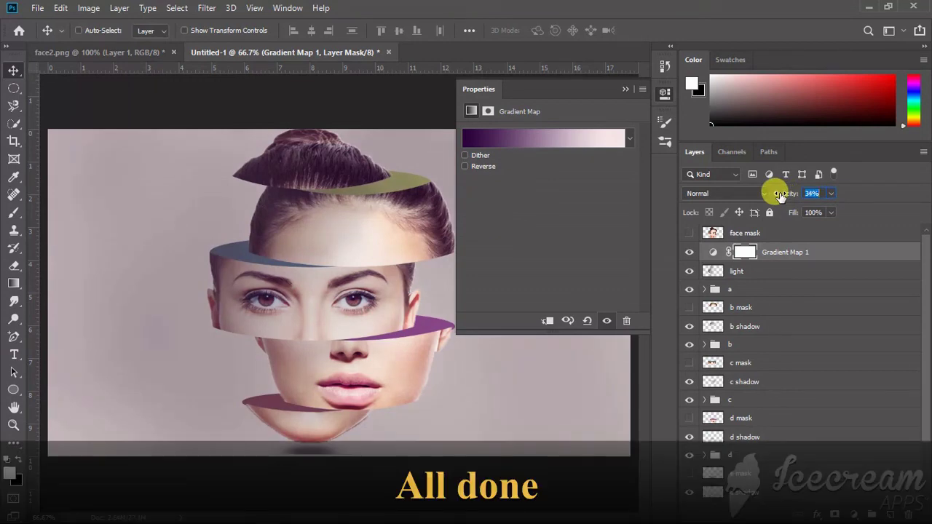
left_click(625, 88)
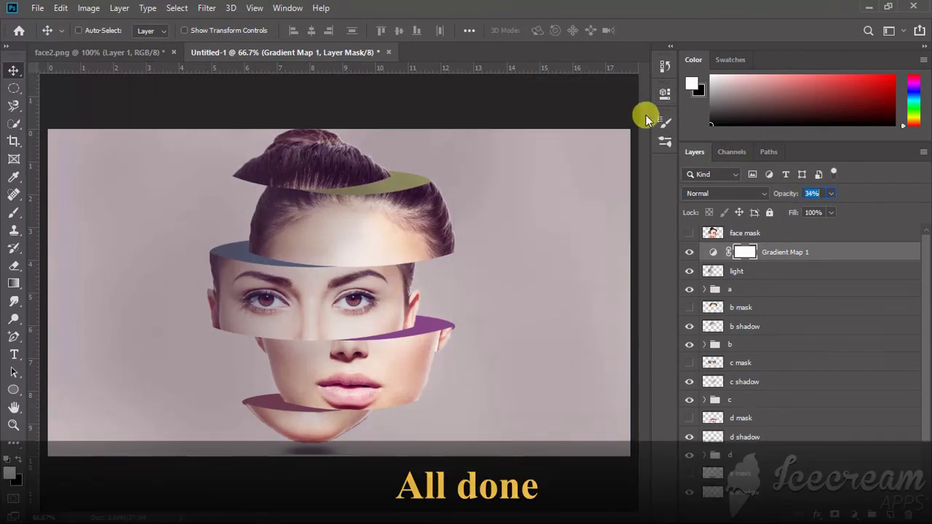